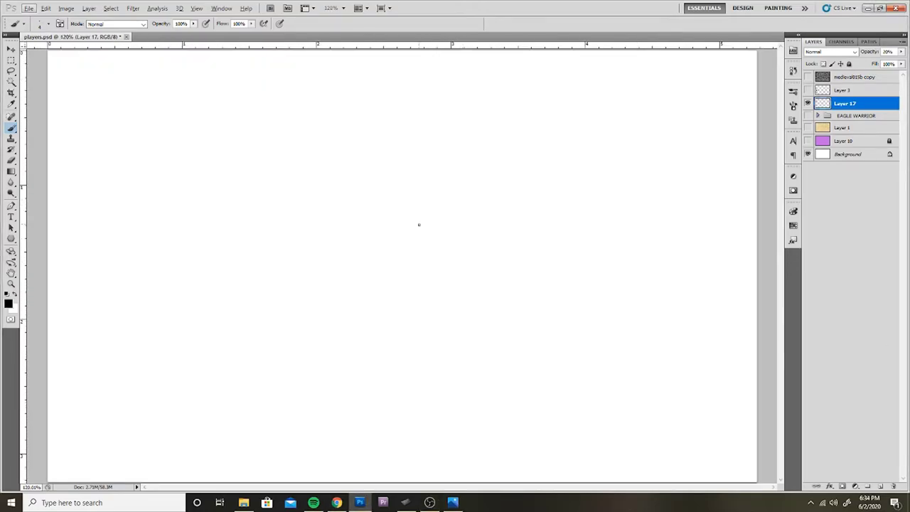
- Sketch the face profile curves, headdress outline, round earplug and a tusk on Layer 17
drag(460, 202, 451, 225)
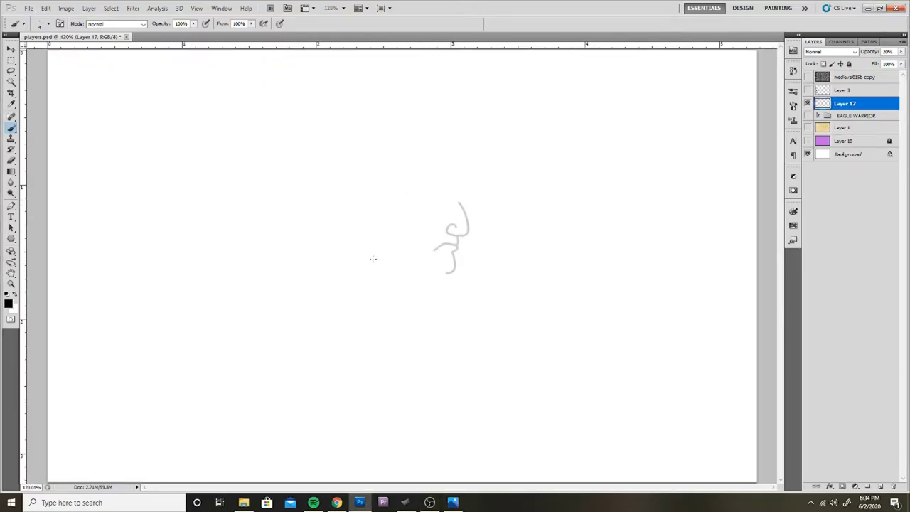
mouse_move(392, 251)
mouse_down()
mouse_move(485, 277)
mouse_move(404, 267)
mouse_up()
mouse_move(349, 201)
mouse_down()
mouse_move(347, 240)
mouse_move(372, 241)
mouse_move(363, 260)
mouse_up()
drag(466, 275, 471, 260)
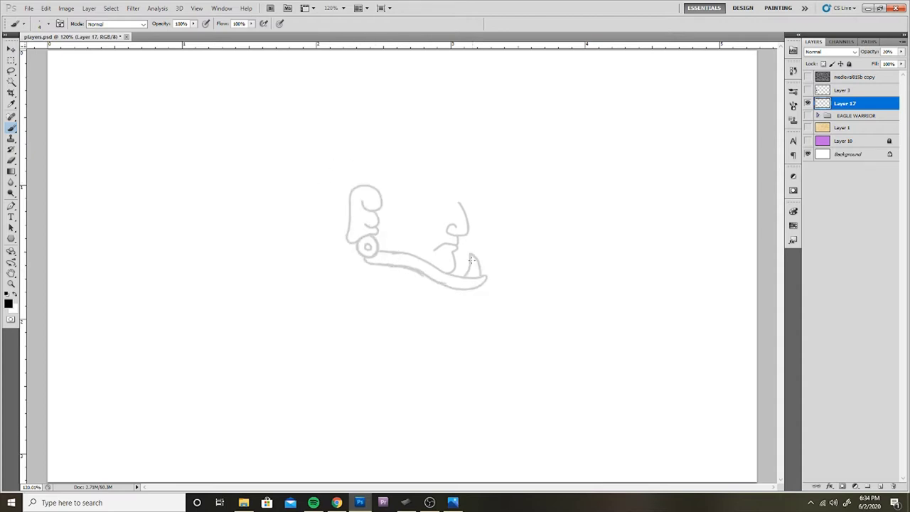
- Draw the eye, brow, hooked horn curve and cheek line, undoing the extra face line
drag(418, 199, 450, 199)
mouse_move(381, 186)
mouse_down()
mouse_move(486, 137)
mouse_move(374, 185)
mouse_up()
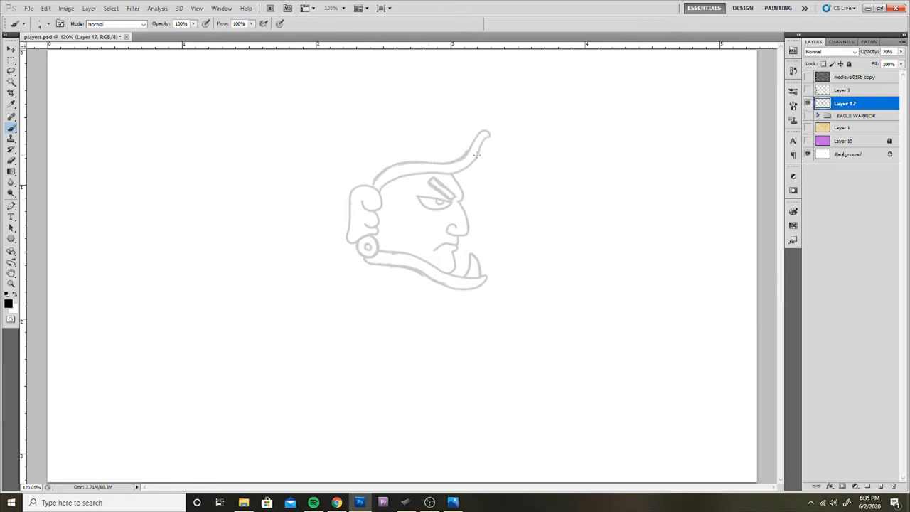
drag(484, 132, 490, 167)
drag(426, 201, 420, 253)
drag(406, 191, 392, 251)
key(ctrl+z)
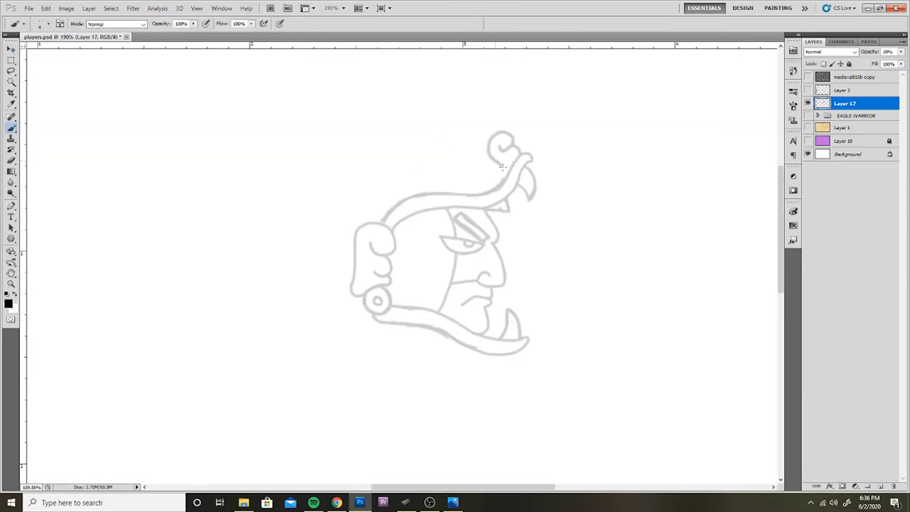
- Paint the jaguar eye curl, shrink it above the brow, and draw the helmet's top outline
mouse_move(436, 160)
mouse_down()
mouse_move(427, 175)
mouse_move(436, 177)
mouse_move(433, 130)
mouse_up()
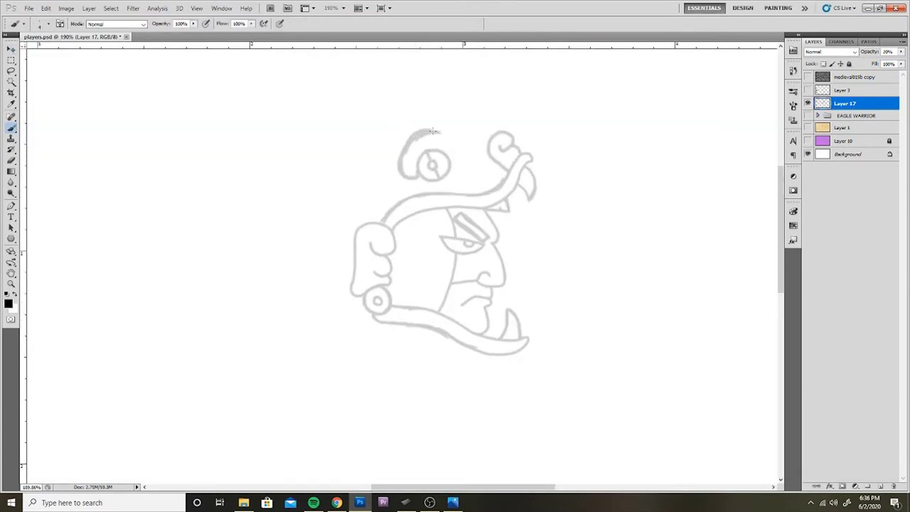
drag(398, 160, 449, 150)
key(ctrl+t)
drag(377, 111, 397, 132)
key(Return)
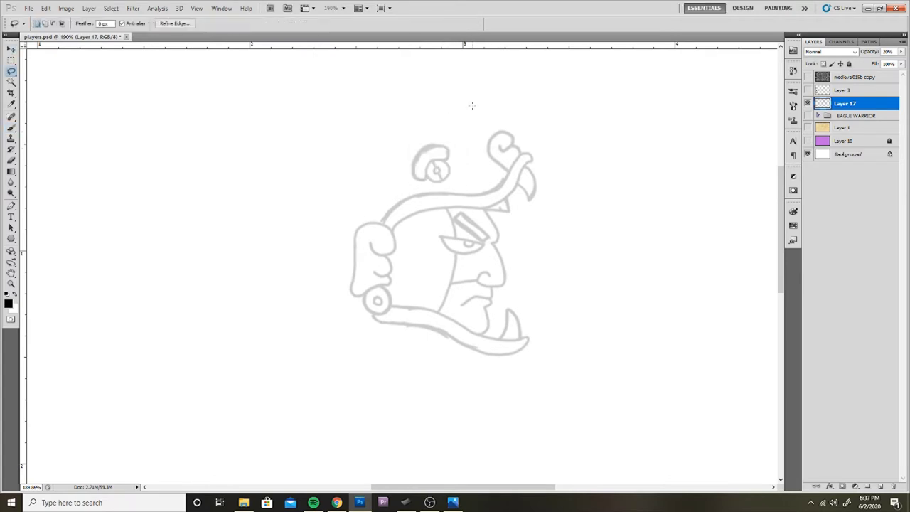
drag(359, 178, 338, 170)
key(ctrl+z)
mouse_move(491, 138)
mouse_down()
mouse_move(427, 133)
mouse_move(331, 171)
mouse_move(376, 145)
mouse_move(380, 225)
mouse_up()
- Retouch the jaguar helmet's left-side outline
scroll(502, 274, down, 1)
scroll(502, 273, down, 1)
scroll(379, 226, up, 1)
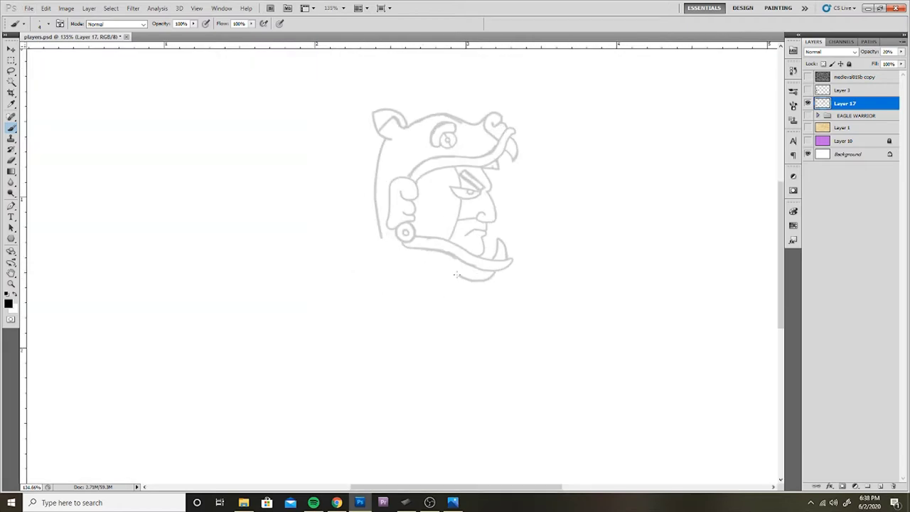
scroll(384, 241, down, 1)
scroll(381, 178, up, 1)
drag(367, 136, 377, 246)
scroll(401, 194, down, 1)
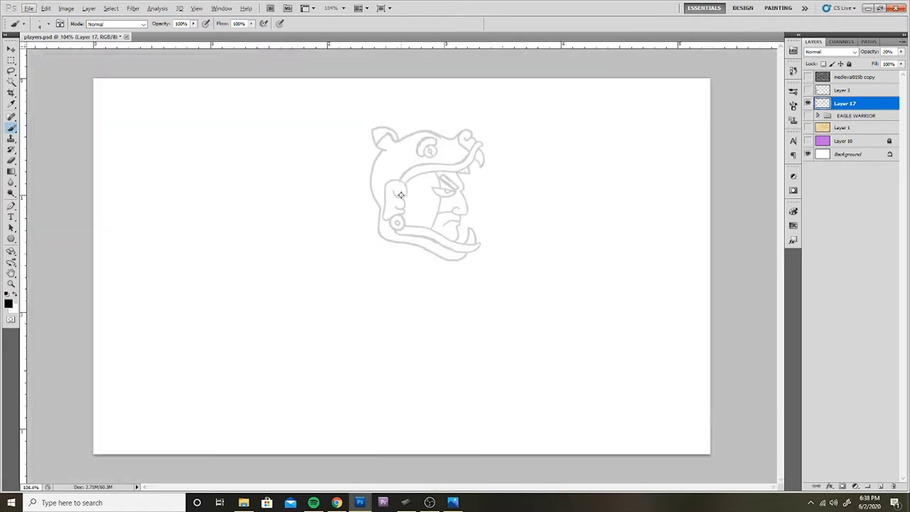
scroll(400, 194, down, 1)
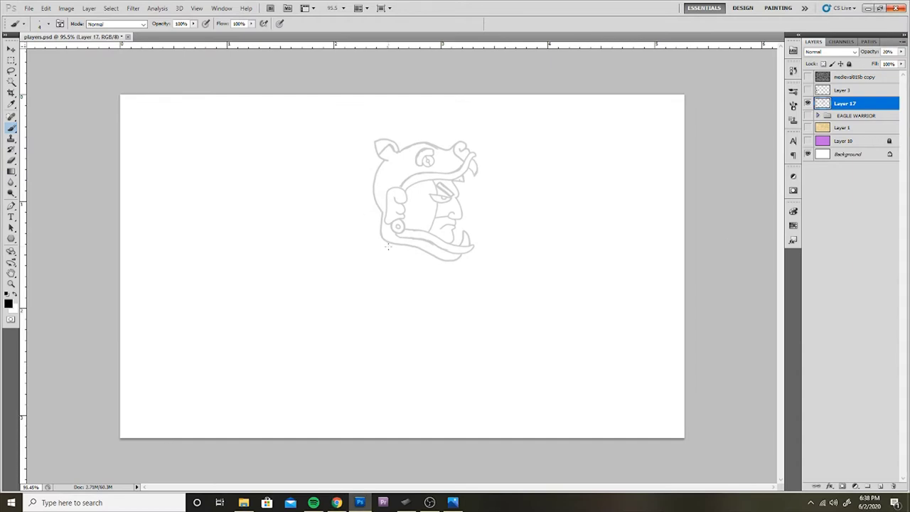
scroll(406, 265, up, 2)
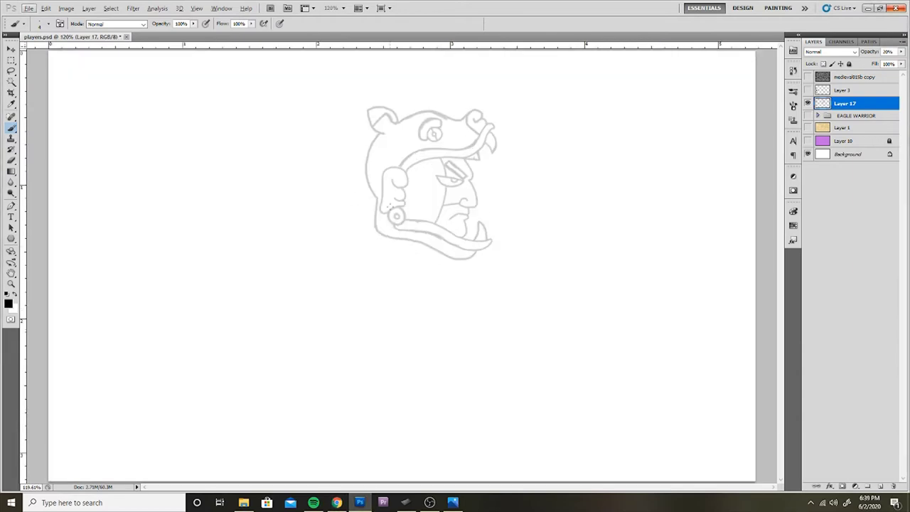
- Brush an ear pendant below the earplug and a spear-tip curve under the chin
mouse_move(390, 222)
mouse_down()
mouse_move(388, 266)
mouse_move(405, 261)
mouse_up()
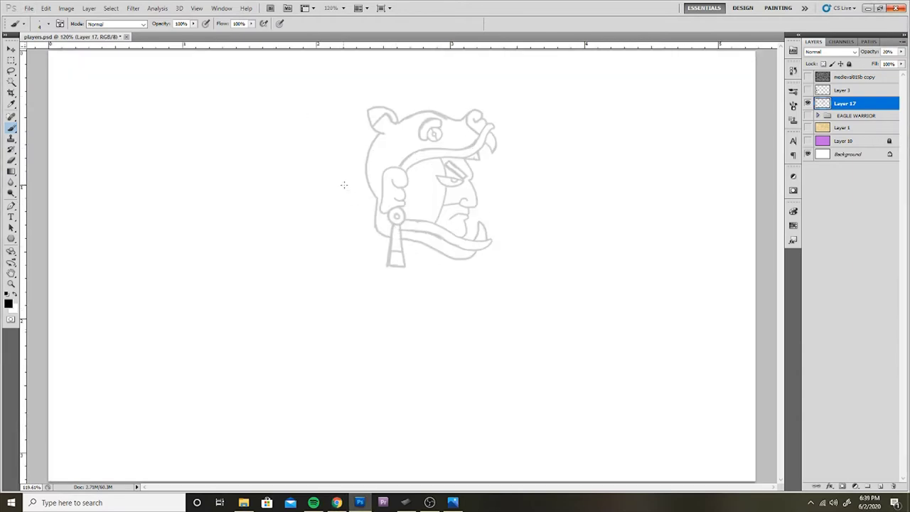
scroll(359, 197, down, 2)
scroll(359, 196, up, 2)
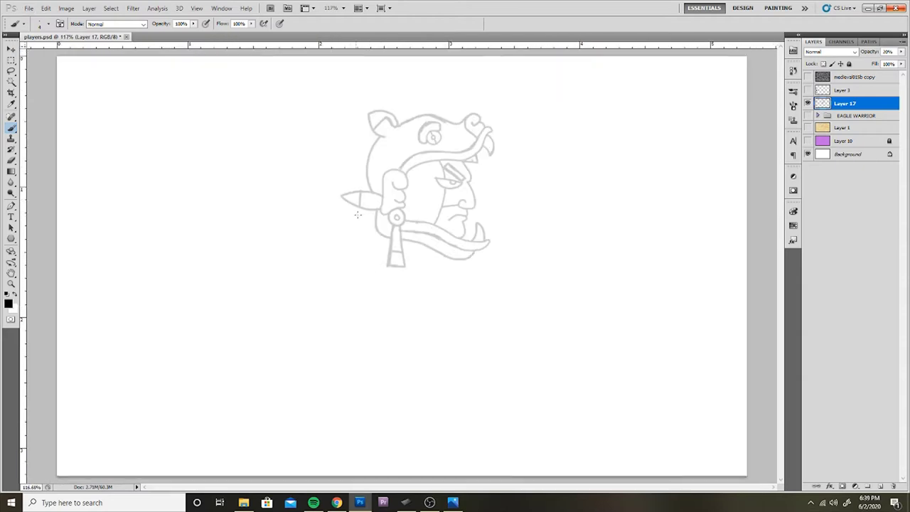
drag(347, 202, 458, 262)
- Add a ring of round beads around the collar
drag(383, 298, 385, 291)
drag(362, 268, 360, 270)
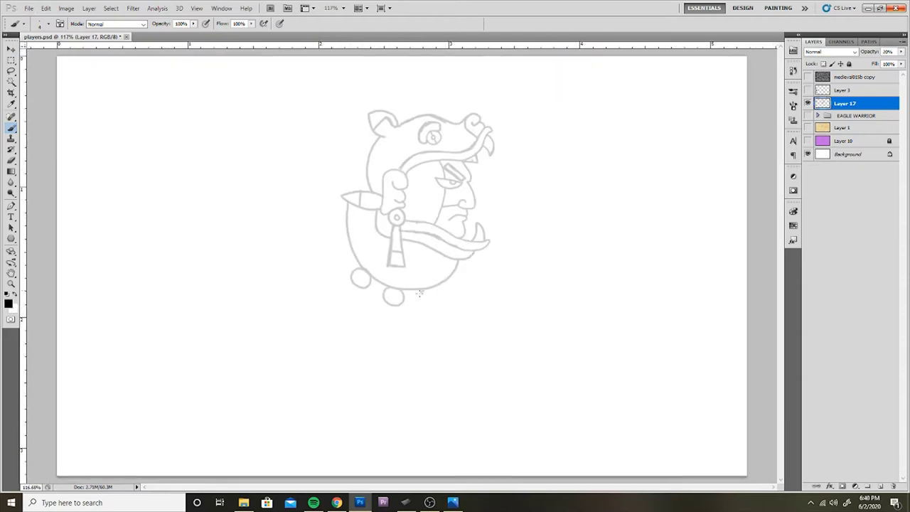
drag(423, 290, 426, 290)
drag(456, 270, 457, 270)
drag(334, 236, 335, 235)
scroll(361, 210, up, 1)
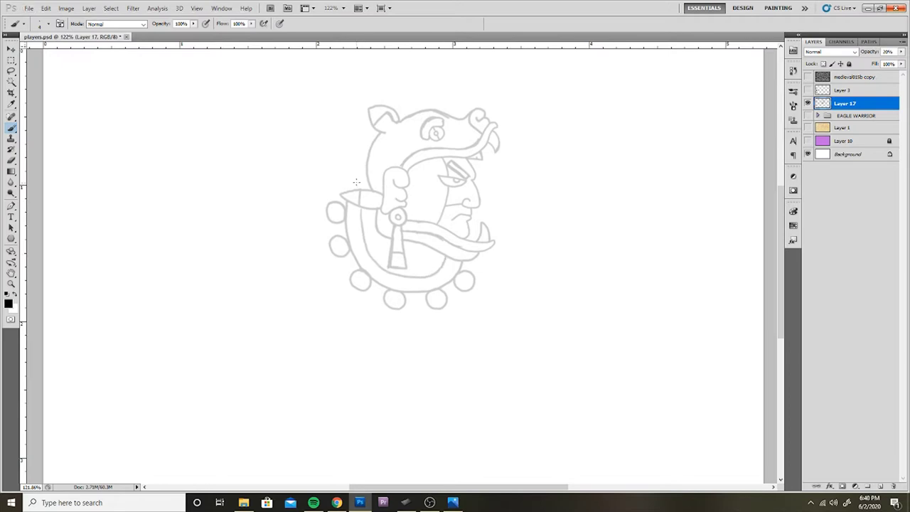
scroll(452, 190, down, 5)
key(v)
key(b)
scroll(495, 233, up, 1)
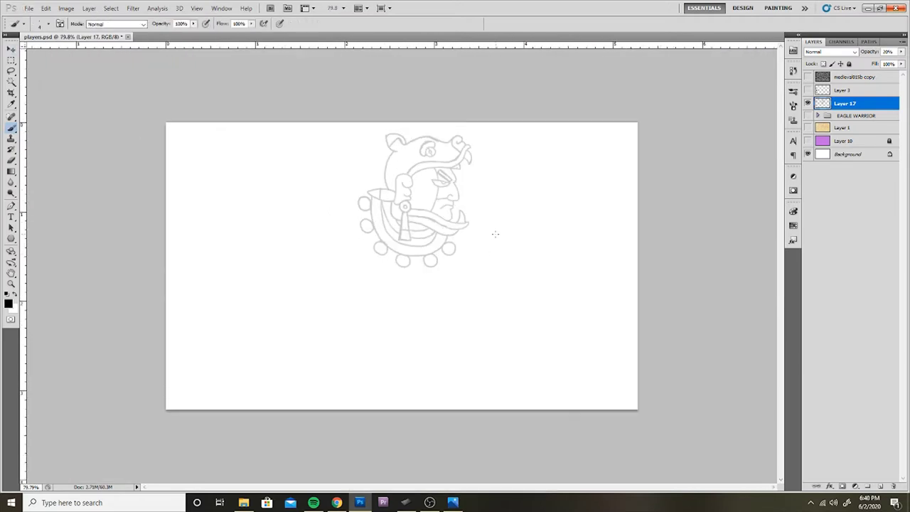
- Draw the outstretched arm from the collar ending in a looped, clawed hand
mouse_move(451, 237)
mouse_down()
mouse_move(482, 271)
mouse_move(478, 263)
mouse_move(532, 262)
mouse_up()
scroll(468, 274, up, 1)
key(ctrl+t)
key(Return)
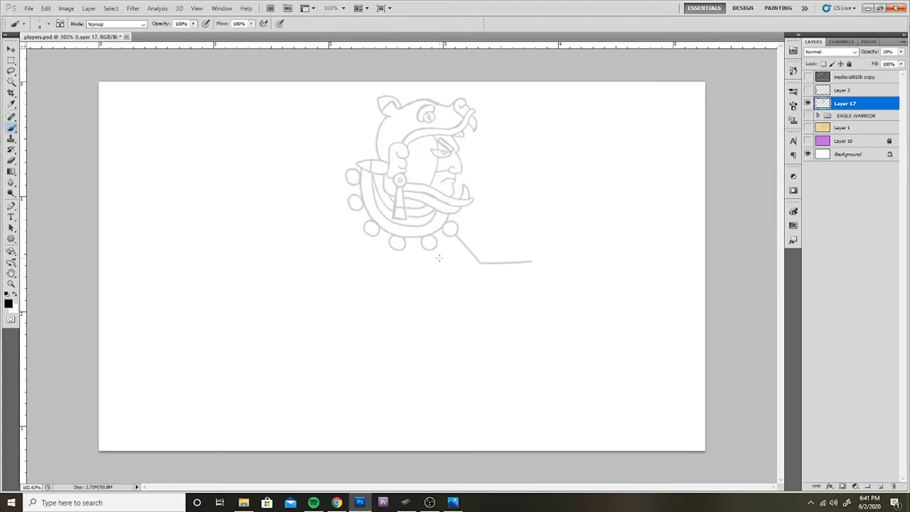
drag(439, 258, 532, 280)
drag(554, 238, 569, 232)
mouse_move(538, 273)
mouse_down()
mouse_move(561, 258)
mouse_move(585, 273)
mouse_up()
drag(541, 261, 574, 239)
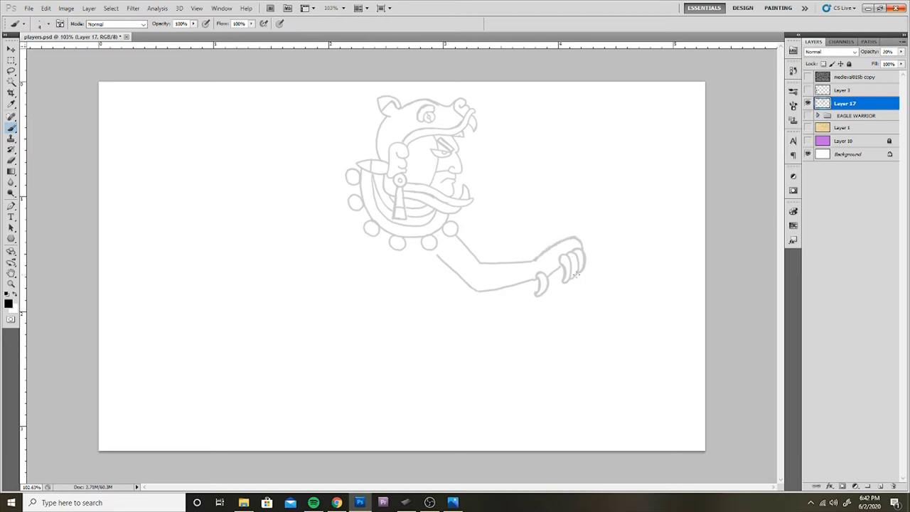
scroll(472, 166, down, 1)
scroll(471, 167, up, 2)
- Undo stray strokes under the hand and rotate the clawed hand about -20° upward
mouse_move(562, 285)
mouse_down()
mouse_move(561, 302)
mouse_move(606, 286)
mouse_up()
key(ctrl+alt+z)
key(ctrl+alt+z)
key(ctrl+alt+z)
key(l)
mouse_move(540, 235)
mouse_down()
mouse_move(526, 205)
mouse_move(581, 203)
mouse_up()
key(ctrl+t)
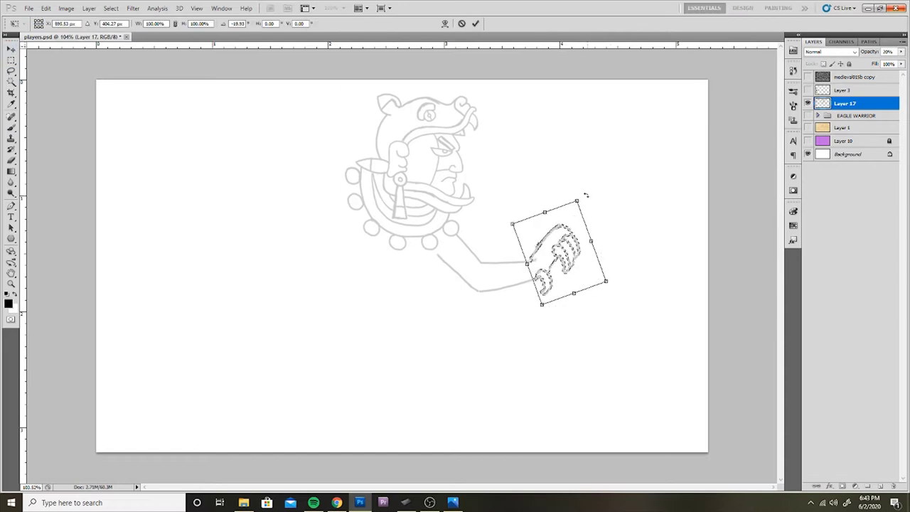
key(Return)
key(ctrl+d)
- Draw the front torso line and the back-and-shoulder curve
key(b)
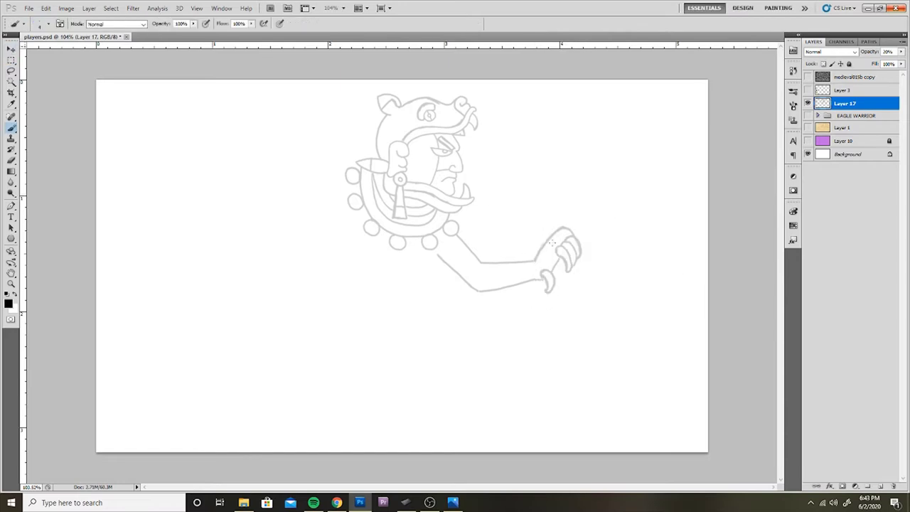
drag(438, 253, 414, 299)
drag(364, 222, 297, 293)
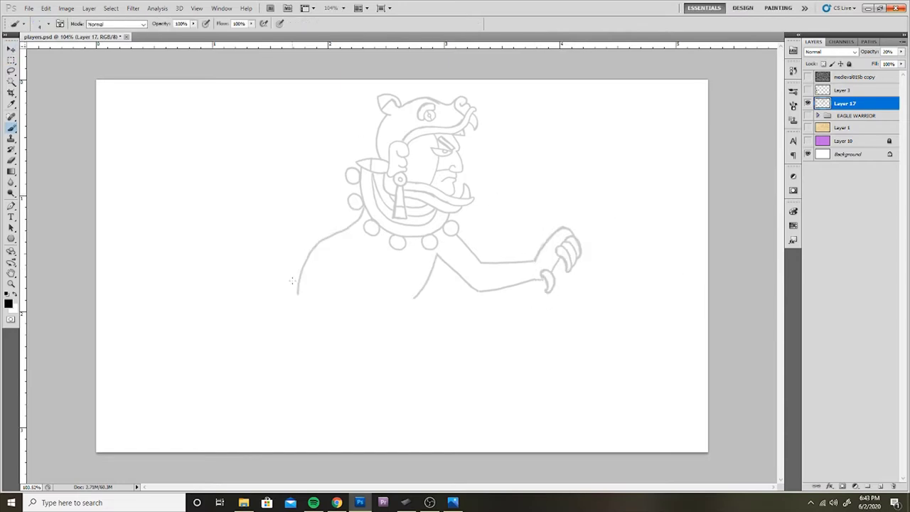
- Re-select the clawed hand and rotate and lower it to a new angle
click(11, 71)
drag(540, 206, 537, 209)
key(ctrl+t)
drag(608, 203, 616, 211)
key(Return)
key(ctrl+d)
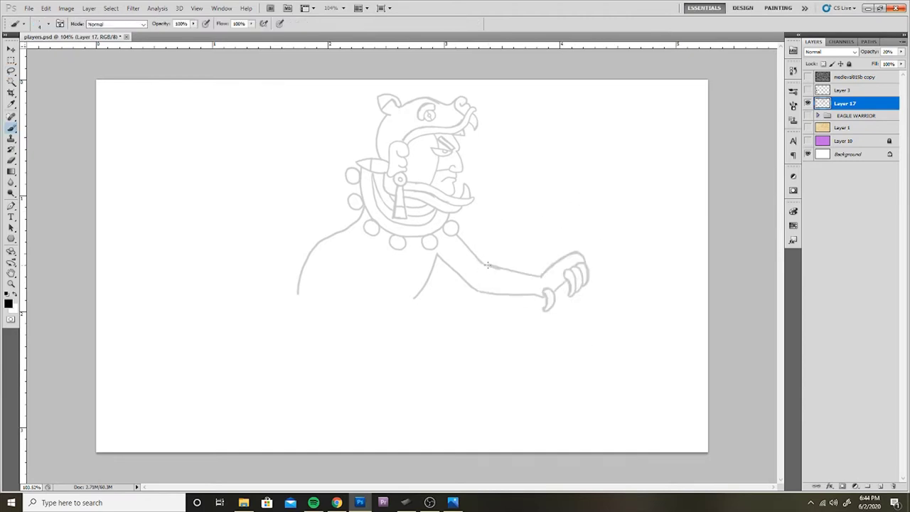
- Draw the wrist and a palm-up open hand with a small tufted ball beside it
drag(561, 299, 560, 311)
mouse_move(581, 292)
mouse_down()
mouse_move(594, 309)
mouse_move(583, 349)
mouse_move(560, 311)
mouse_up()
mouse_move(619, 279)
mouse_down()
mouse_move(643, 279)
mouse_move(617, 282)
mouse_up()
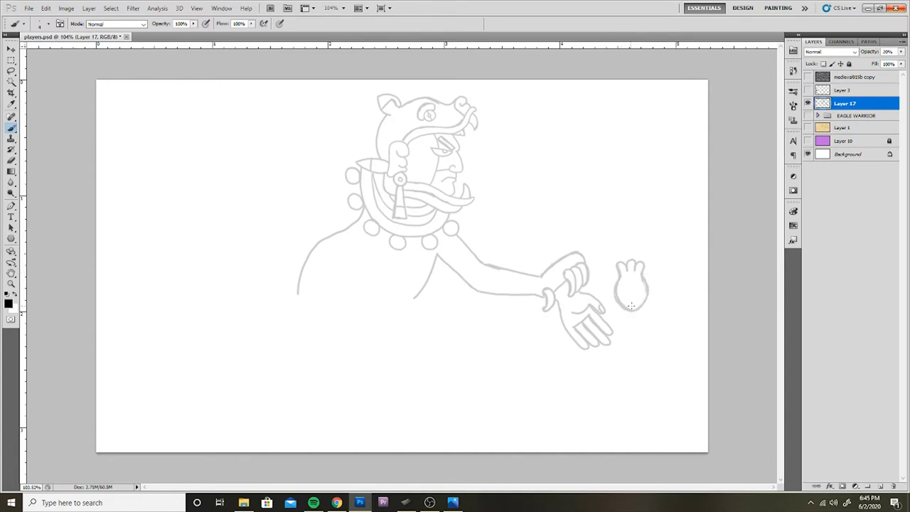
key(l)
drag(629, 257, 628, 259)
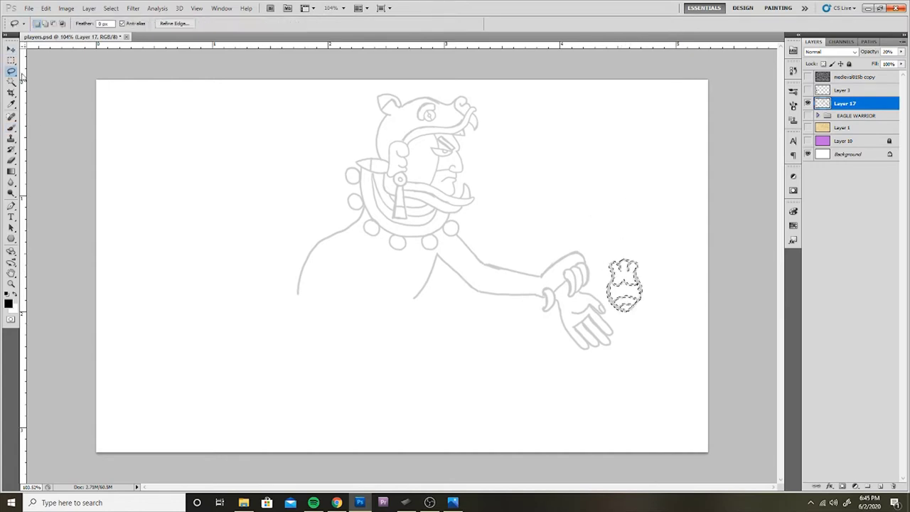
key(ctrl+minus)
key(ctrl+minus)
key(ctrl+0)
key(b)
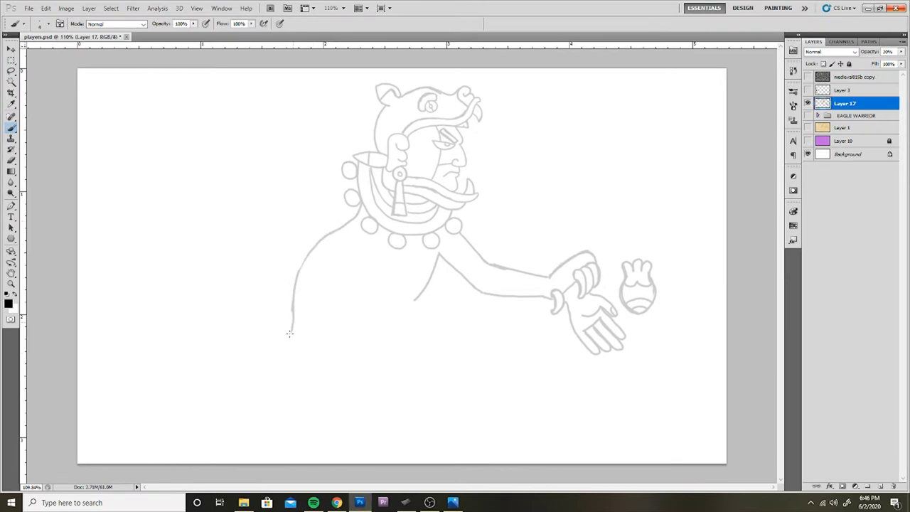
- Draw the U-shaped curling tail with two stripes across its tip
mouse_move(292, 307)
mouse_down()
mouse_move(251, 253)
mouse_move(240, 336)
mouse_move(307, 346)
mouse_up()
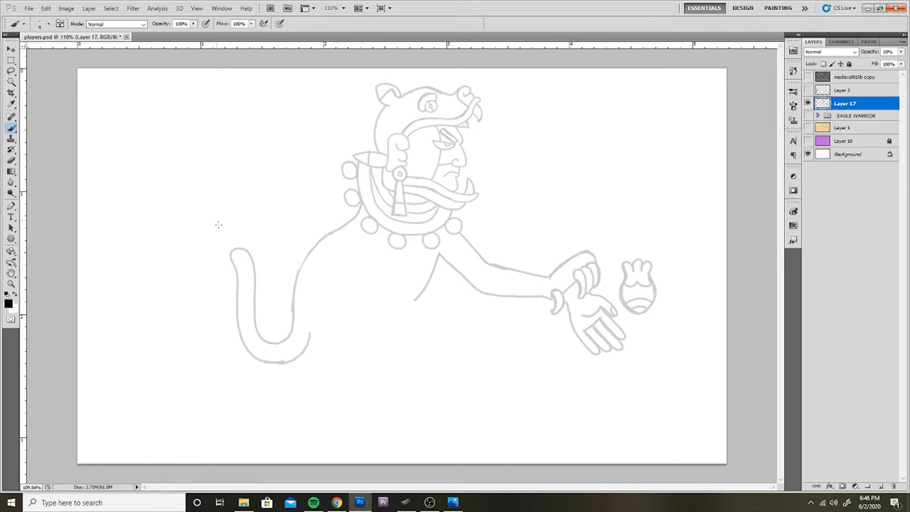
drag(238, 285, 256, 285)
drag(239, 291, 255, 291)
alt+scroll(371, 321, down, 3)
alt+scroll(371, 321, up, 4)
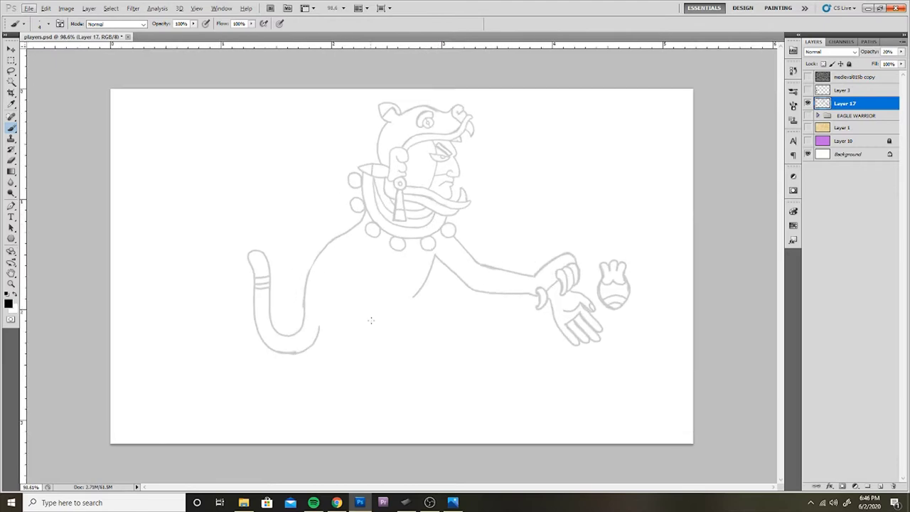
- Outline the kneeling bent leg with knee and thigh, and loop the tail down its side
mouse_move(370, 321)
mouse_down()
mouse_move(397, 366)
mouse_move(340, 374)
mouse_move(313, 404)
mouse_up()
mouse_move(380, 391)
mouse_down()
mouse_move(355, 363)
mouse_move(299, 377)
mouse_move(292, 353)
mouse_up()
scroll(318, 300, down, 2)
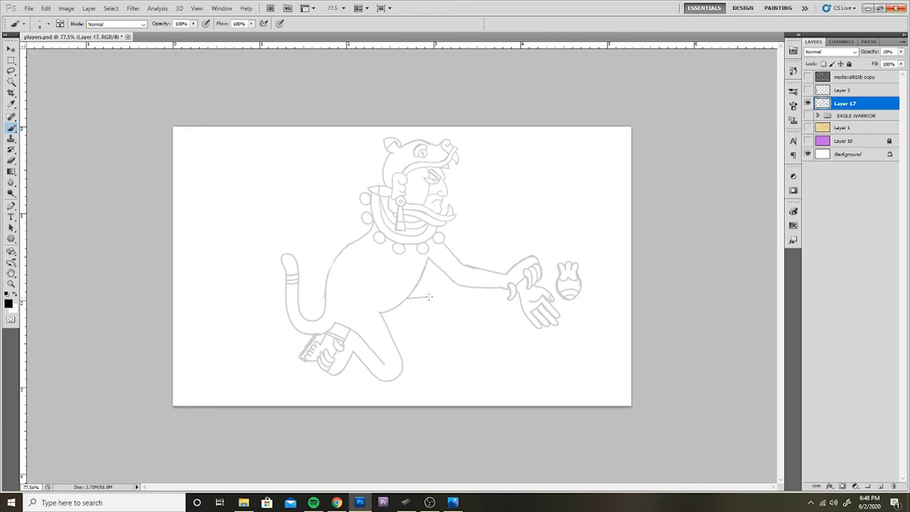
drag(429, 296, 465, 336)
drag(384, 328, 436, 320)
scroll(286, 292, up, 2)
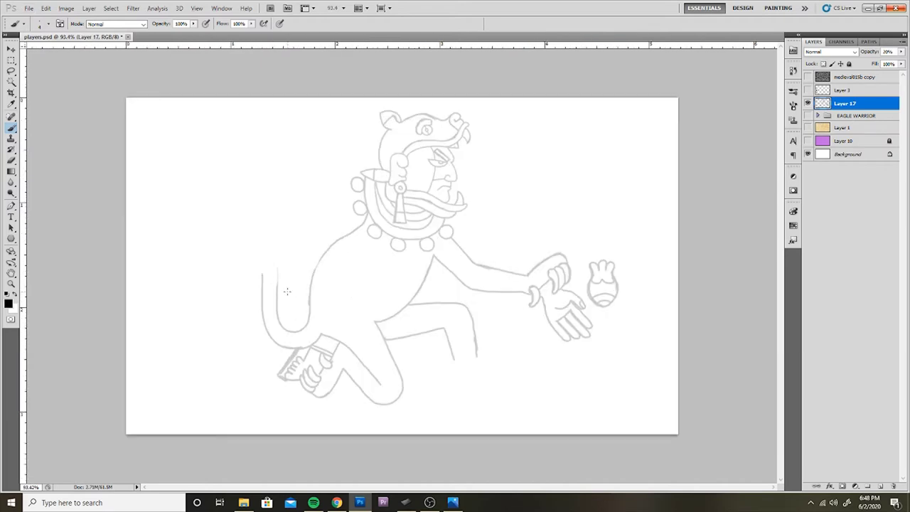
drag(257, 241, 277, 288)
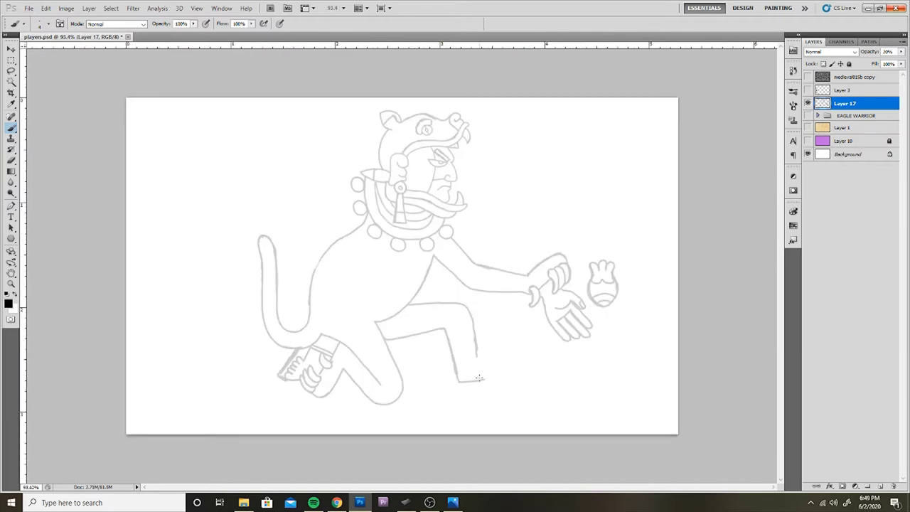
- Add the sandal line, claws and toes to the foot
drag(480, 378, 487, 391)
mouse_move(477, 360)
mouse_down()
mouse_move(508, 361)
mouse_move(501, 390)
mouse_up()
drag(505, 371, 518, 408)
drag(511, 385, 535, 405)
scroll(480, 388, down, 3)
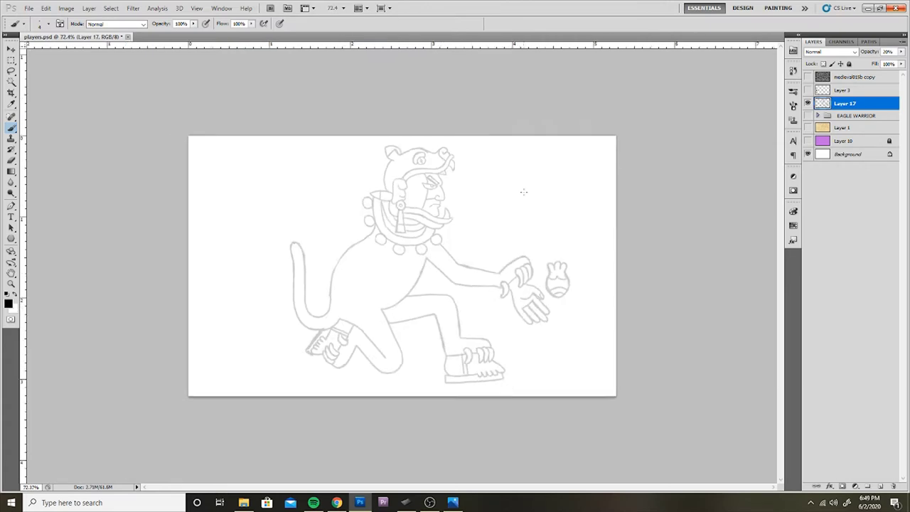
key(ctrl+t)
- Flip the warrior sketch horizontally so it faces left
right_click(499, 239)
click(535, 252)
key(Return)
scroll(419, 196, up, 2)
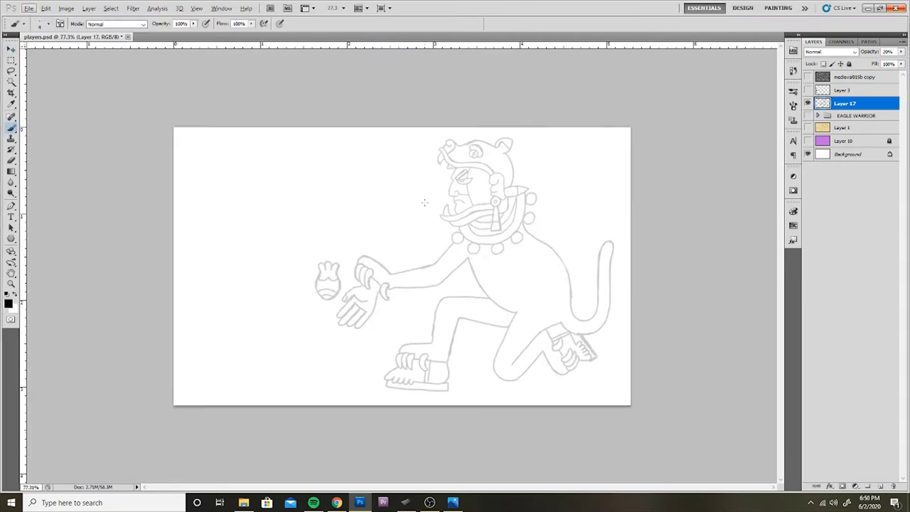
scroll(406, 106, up, 2)
- Draw a raised hand with curled fingers
mouse_move(364, 180)
mouse_down()
mouse_move(369, 210)
mouse_move(341, 208)
mouse_move(355, 228)
mouse_move(360, 212)
mouse_up()
scroll(350, 91, down, 2)
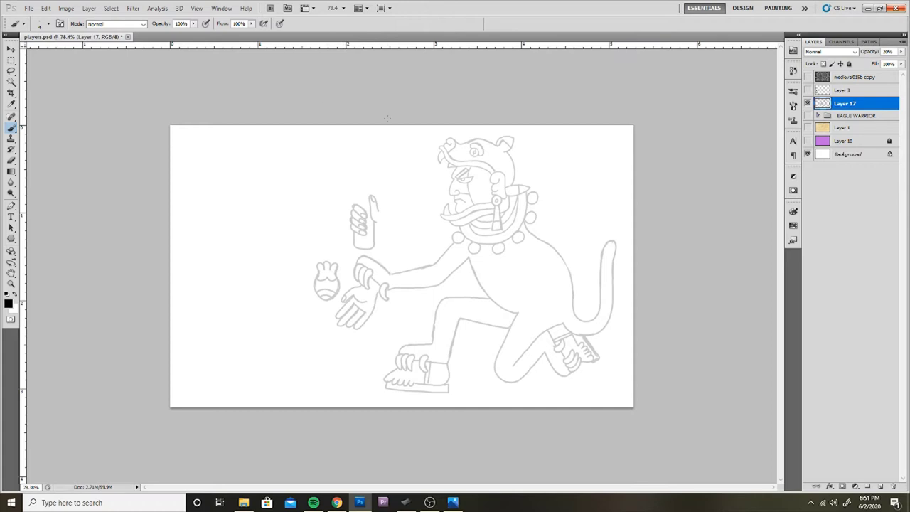
scroll(344, 224, up, 1)
- Outline the tall paddle rising from the hand and start a feather on its left side
drag(346, 193, 331, 118)
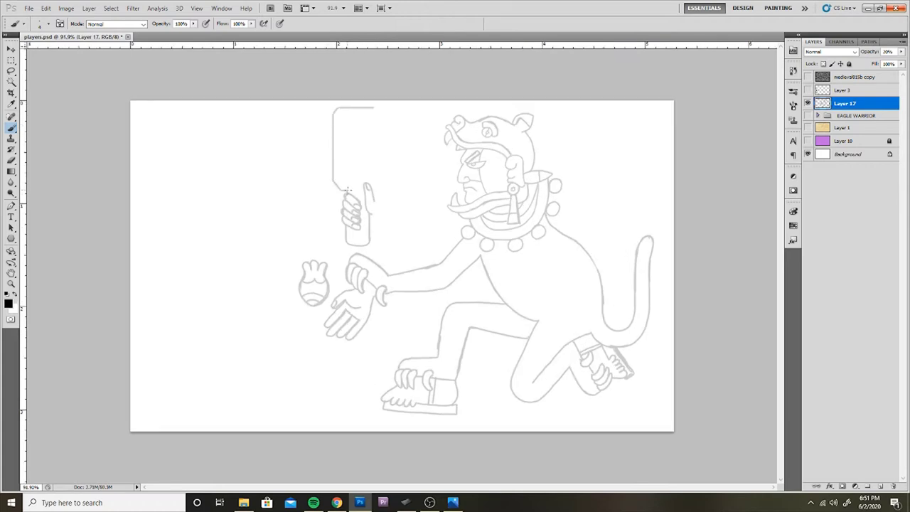
drag(368, 189, 374, 108)
scroll(375, 215, down, 1)
scroll(374, 215, up, 4)
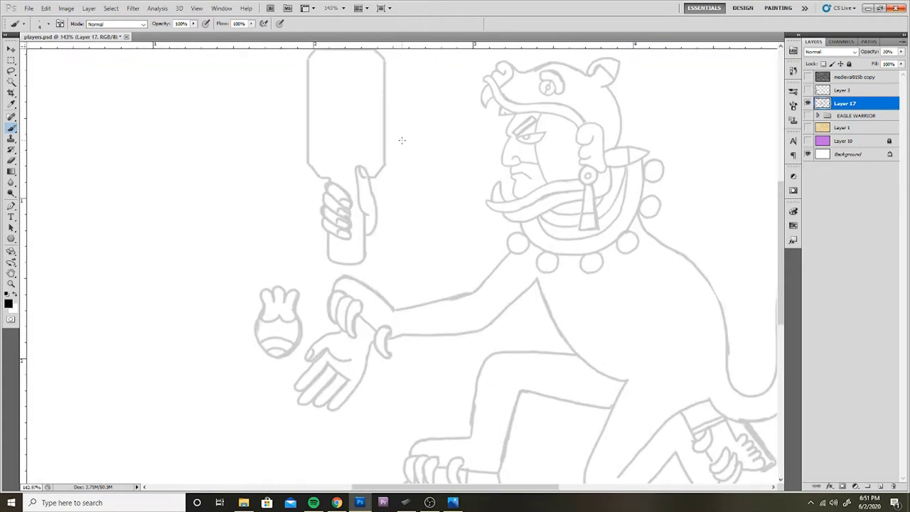
scroll(331, 188, up, 4)
drag(321, 227, 333, 274)
- Add feathers along both left and right edges of the paddle
key(ctrl+z)
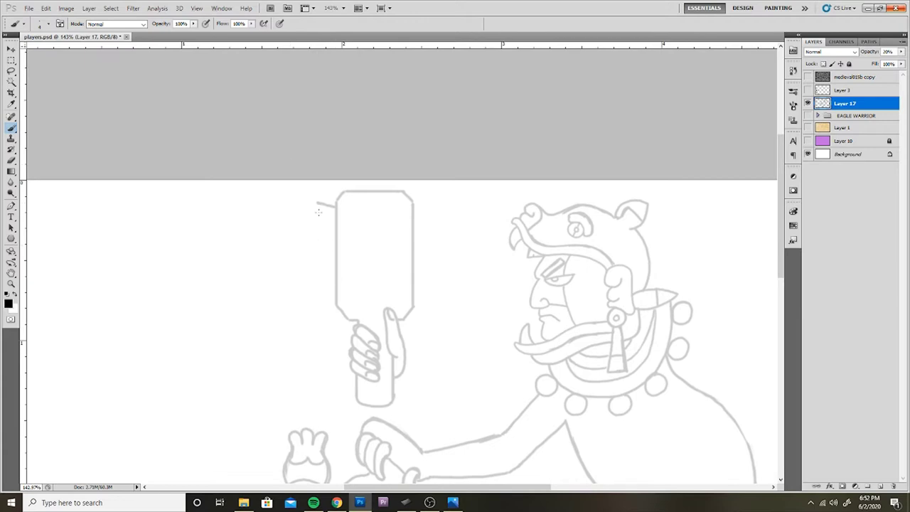
drag(317, 205, 333, 271)
drag(414, 197, 414, 229)
drag(414, 246, 414, 277)
scroll(398, 206, down, 3)
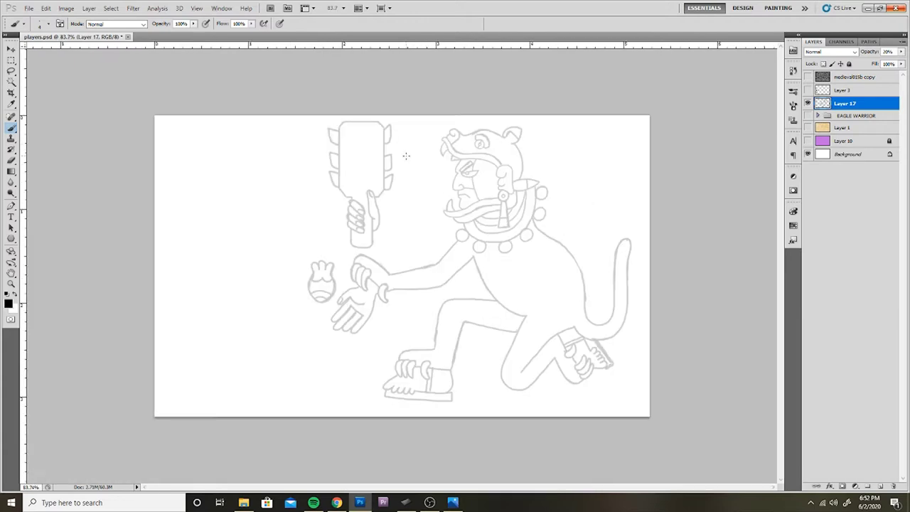
scroll(363, 194, up, 3)
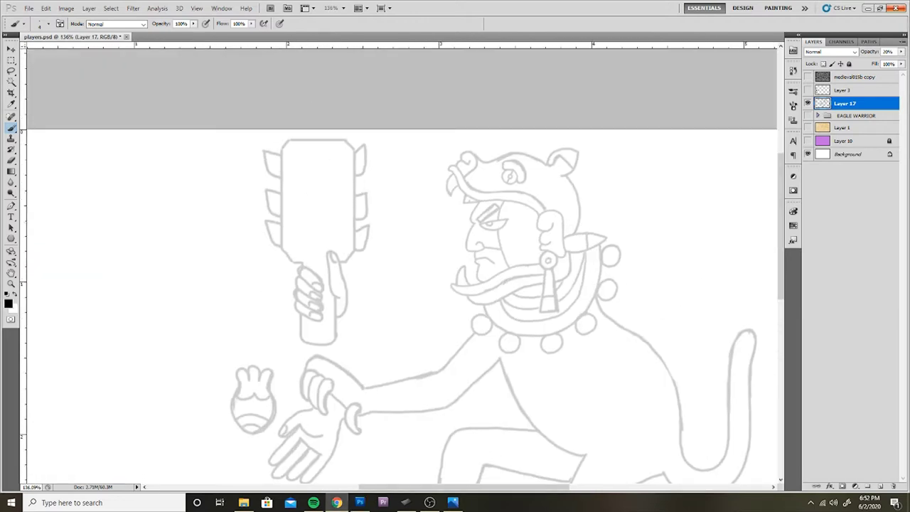
scroll(307, 172, up, 1)
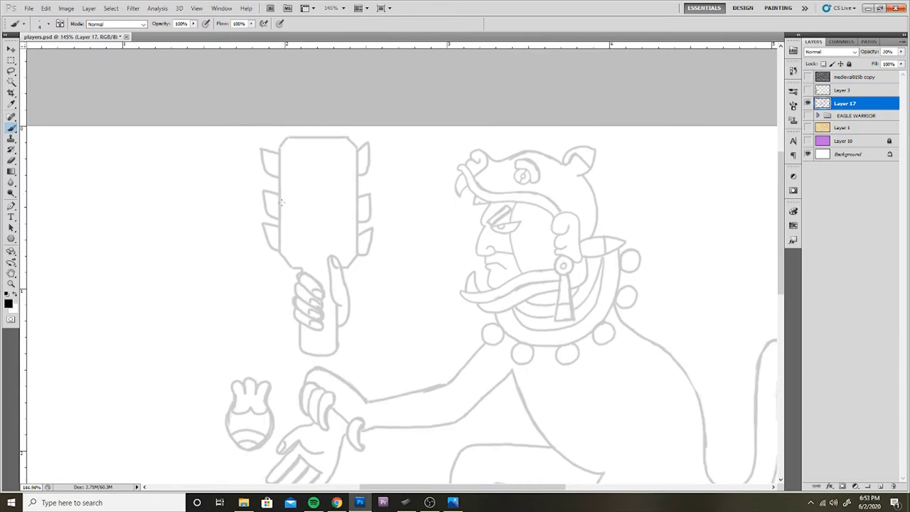
- Draw a central diamond with a circle, chevrons, converging lines and diagonal handle stripes
mouse_move(282, 202)
mouse_down()
mouse_move(313, 243)
mouse_move(341, 206)
mouse_move(285, 185)
mouse_up()
mouse_move(355, 174)
mouse_down()
mouse_move(326, 141)
mouse_move(355, 158)
mouse_up()
drag(355, 222, 318, 262)
drag(280, 222, 300, 266)
drag(333, 322, 320, 353)
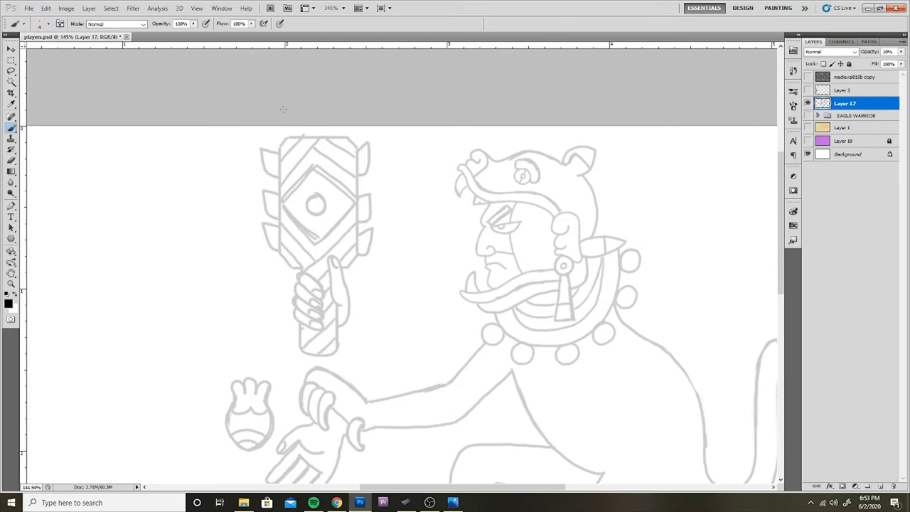
scroll(357, 198, down, 5)
scroll(399, 305, up, 5)
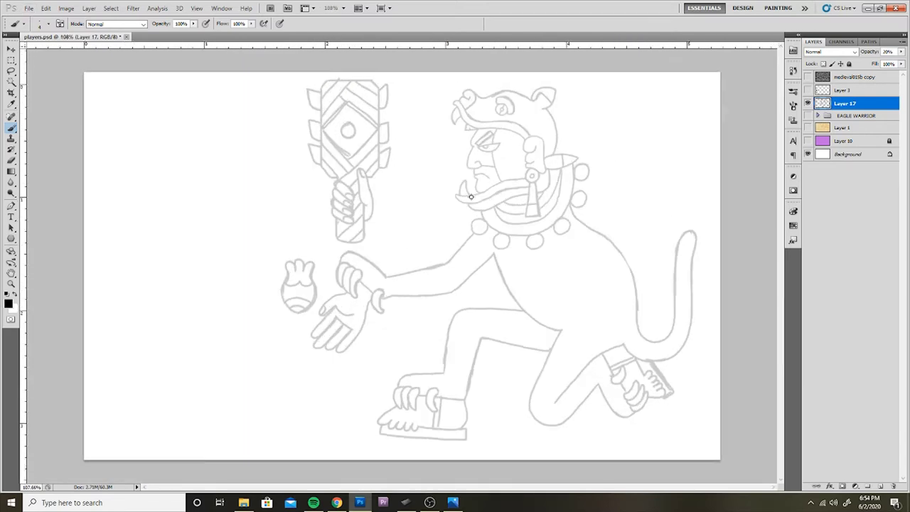
- Undo the first bracelet bands and outline the arm from the raised hand to the shoulder
drag(395, 298, 423, 340)
drag(427, 295, 444, 352)
drag(434, 292, 456, 343)
key(ctrl+alt+z)
key(ctrl+alt+z)
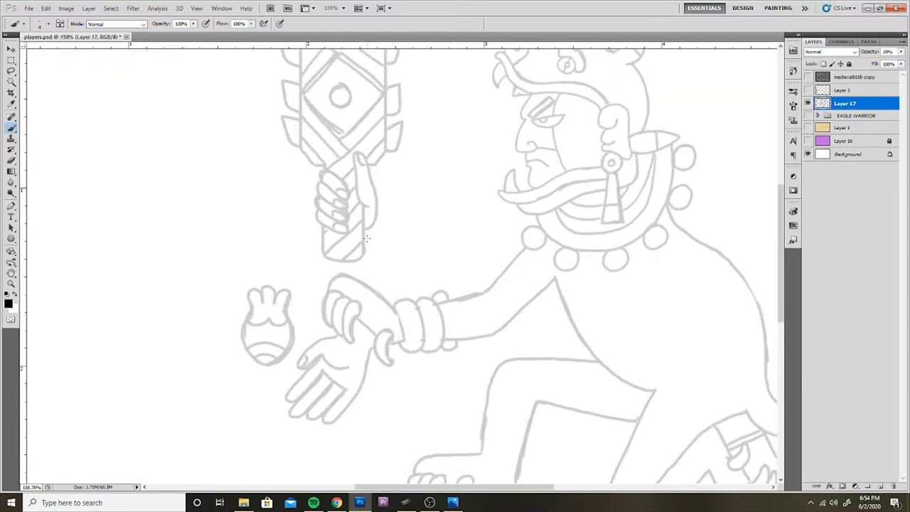
mouse_move(368, 204)
mouse_down()
mouse_move(441, 259)
mouse_move(522, 235)
mouse_up()
drag(368, 230, 430, 298)
key(ctrl+alt+z)
key(ctrl+alt+z)
key(ctrl+alt+z)
key(ctrl+shift+z)
key(ctrl+shift+z)
key(ctrl+shift+z)
- Draw fingers around the handle plus bracelet rings and beads, then fit the drawing on screen
drag(385, 206, 407, 171)
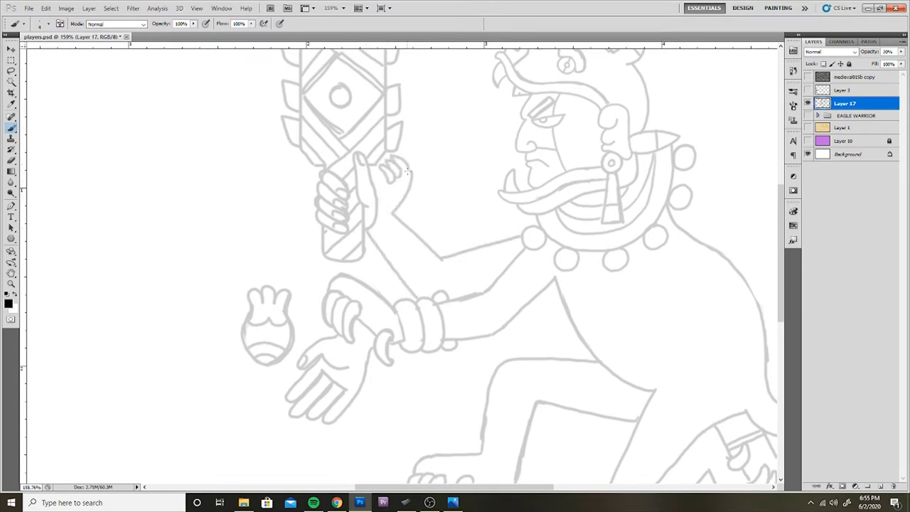
mouse_move(389, 212)
mouse_down()
mouse_move(402, 246)
mouse_move(429, 243)
mouse_up()
drag(383, 267, 394, 277)
key(ctrl+0)
key(ctrl+minus)
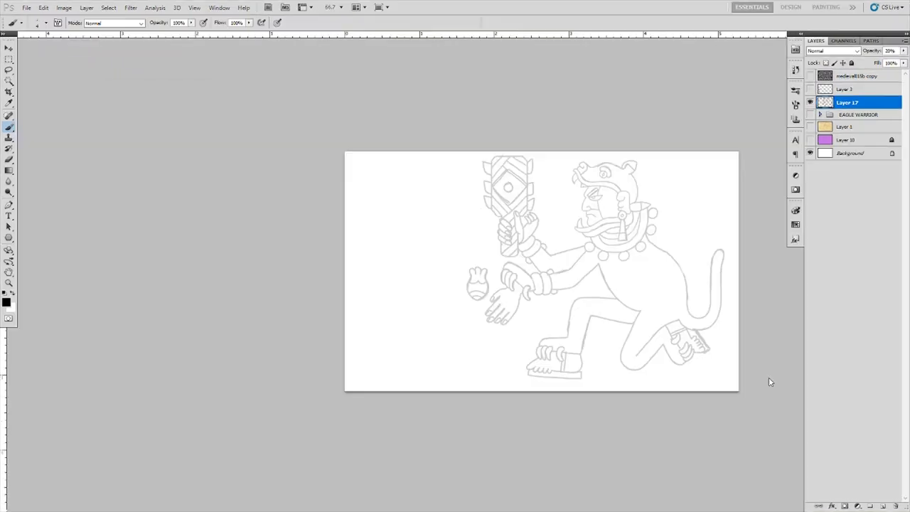
key(ctrl+plus)
- Undo the stray top stroke and redraw the paddle's left edge upward to close its top
key(ctrl+z)
mouse_move(357, 147)
mouse_down()
mouse_move(357, 122)
mouse_move(426, 106)
mouse_move(360, 141)
mouse_up()
scroll(567, 179, down, 2)
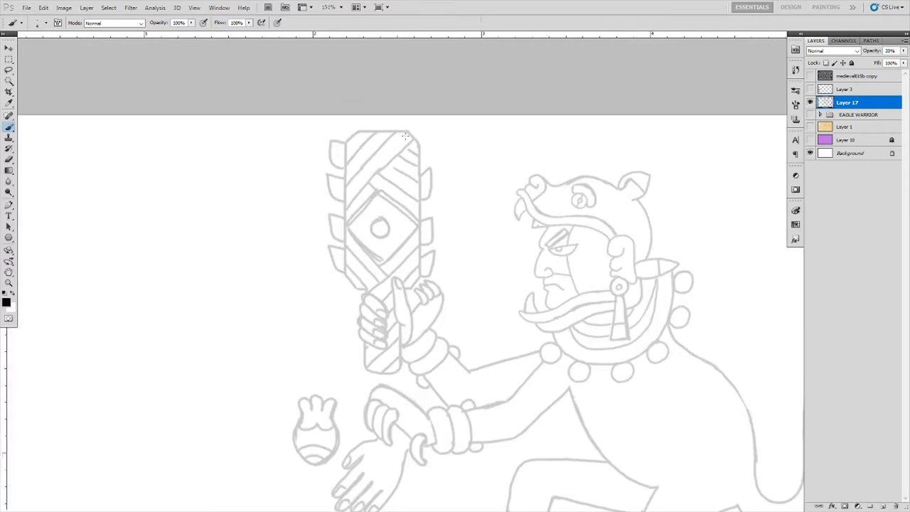
scroll(568, 152, down, 5)
scroll(727, 256, up, 3)
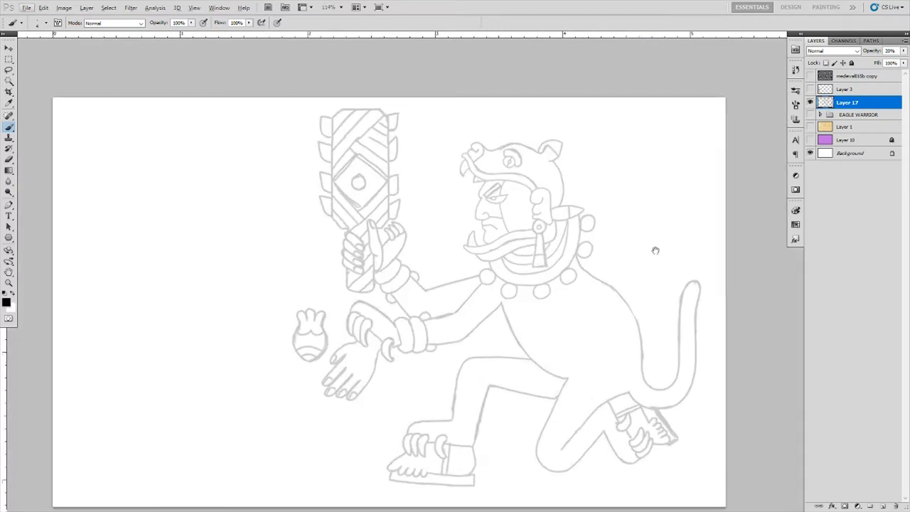
scroll(655, 249, up, 2)
- Sketch a scalloped round backpack with concentric circles and a thin side stroke
mouse_move(471, 261)
mouse_down()
mouse_move(530, 298)
mouse_move(527, 348)
mouse_up()
mouse_move(481, 305)
mouse_down()
mouse_move(502, 322)
mouse_move(480, 304)
mouse_up()
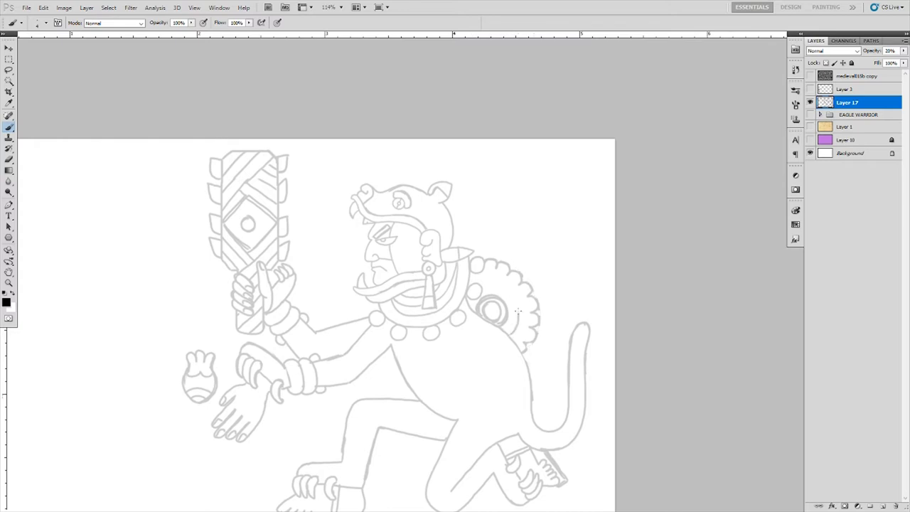
scroll(508, 205, down, 4)
scroll(519, 202, up, 4)
drag(539, 331, 550, 300)
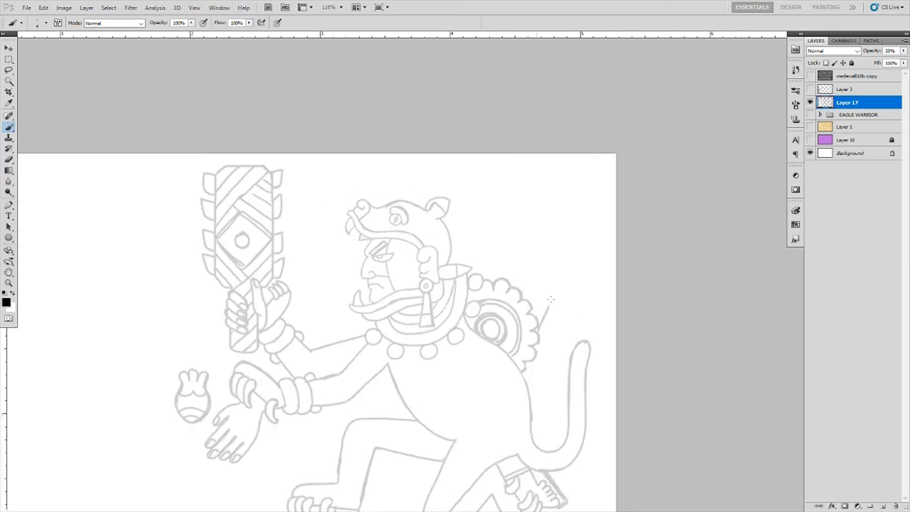
scroll(551, 300, down, 2)
- Outline the banner frame above the backpack with an inner line and two horizontal bands
drag(558, 250, 487, 273)
mouse_move(487, 232)
mouse_down()
mouse_move(483, 273)
mouse_move(550, 264)
mouse_up()
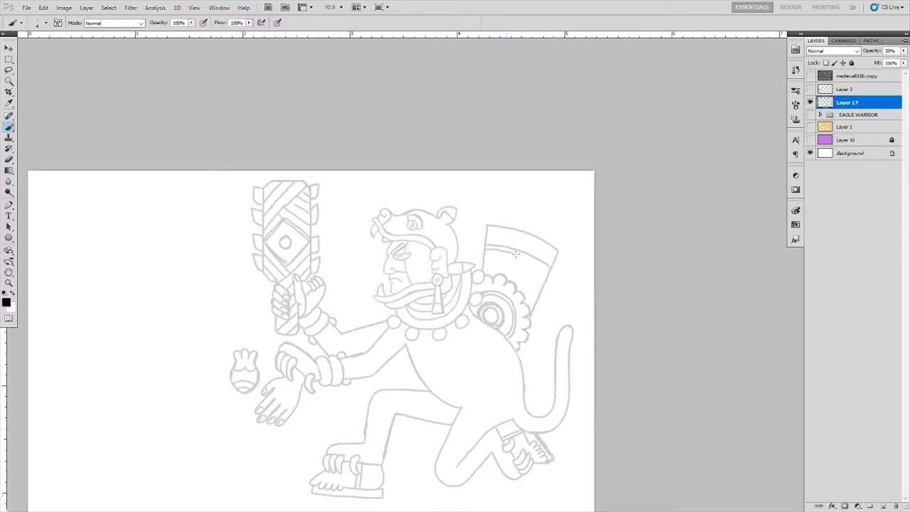
drag(485, 268, 539, 272)
drag(521, 233, 504, 251)
scroll(441, 250, up, 2)
drag(397, 249, 466, 248)
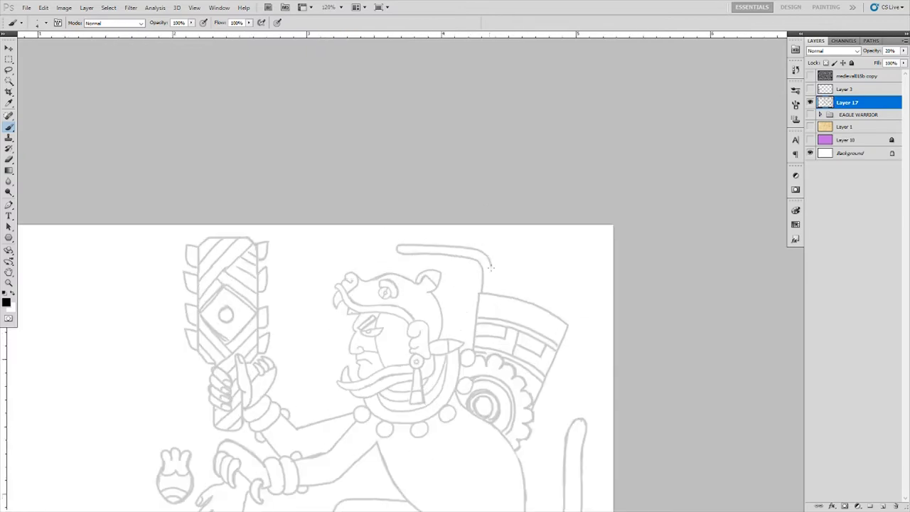
scroll(469, 256, up, 1)
- Draw a curved stalk and a hook-shaped stalk rising above the headdress
mouse_move(395, 221)
mouse_down()
mouse_move(481, 254)
mouse_move(477, 229)
mouse_move(500, 320)
mouse_up()
scroll(473, 256, up, 2)
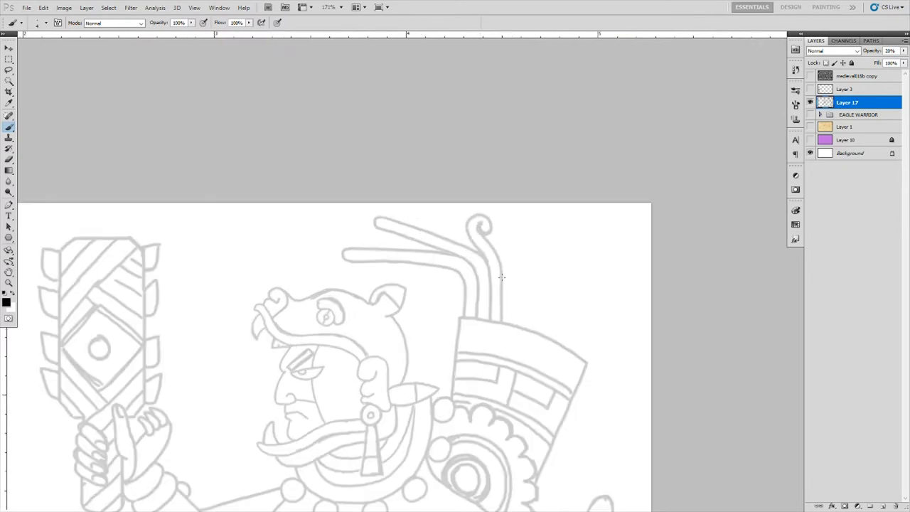
scroll(501, 277, down, 3)
scroll(567, 285, down, 1)
scroll(581, 319, down, 1)
scroll(565, 311, down, 2)
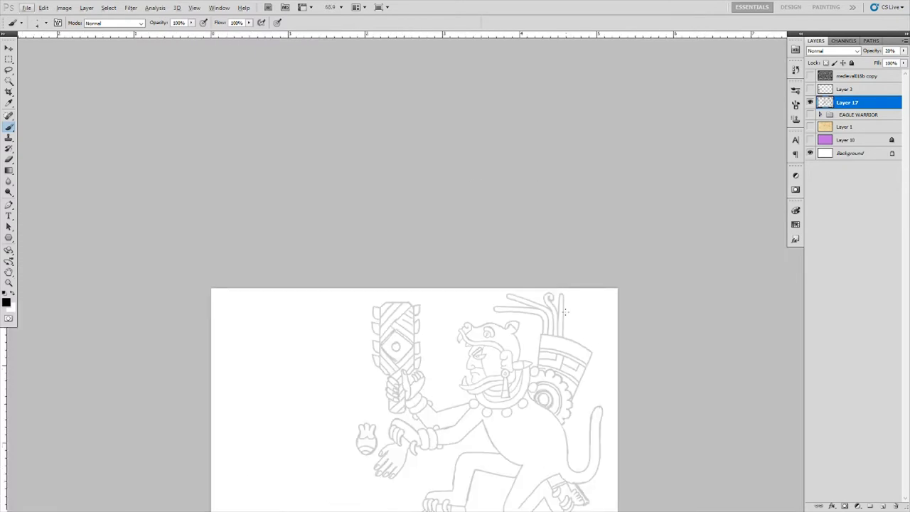
scroll(565, 311, up, 2)
scroll(565, 311, up, 2)
mouse_move(594, 314)
mouse_down()
mouse_move(626, 348)
mouse_move(622, 363)
mouse_move(634, 345)
mouse_up()
scroll(619, 320, down, 2)
- Curl the hook and add several diagonal feathers to the headdress
drag(587, 298, 632, 228)
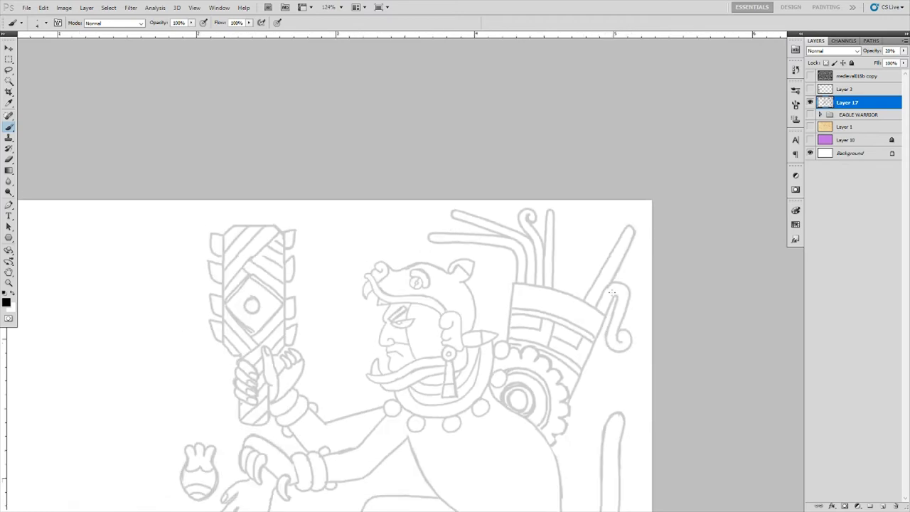
scroll(590, 263, up, 1)
scroll(543, 191, down, 3)
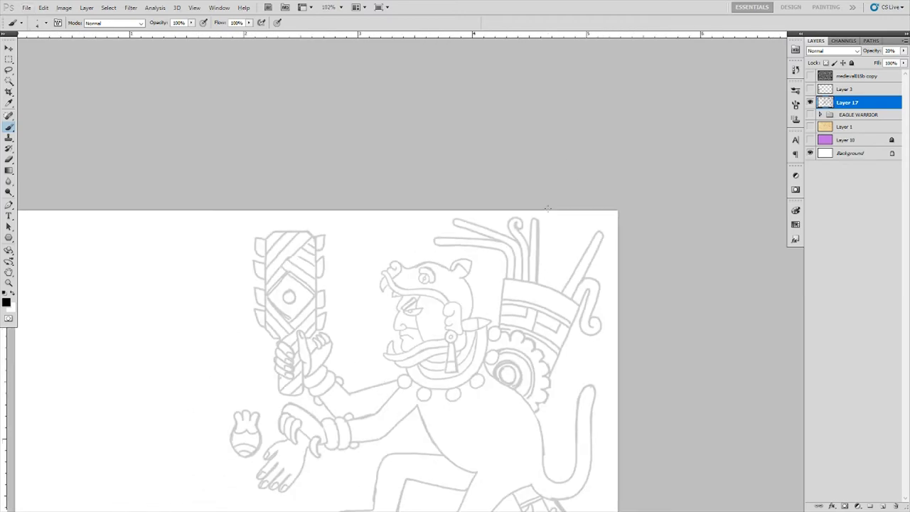
scroll(548, 208, up, 1)
drag(565, 304, 595, 226)
drag(536, 295, 562, 223)
drag(546, 303, 568, 219)
scroll(579, 197, down, 2)
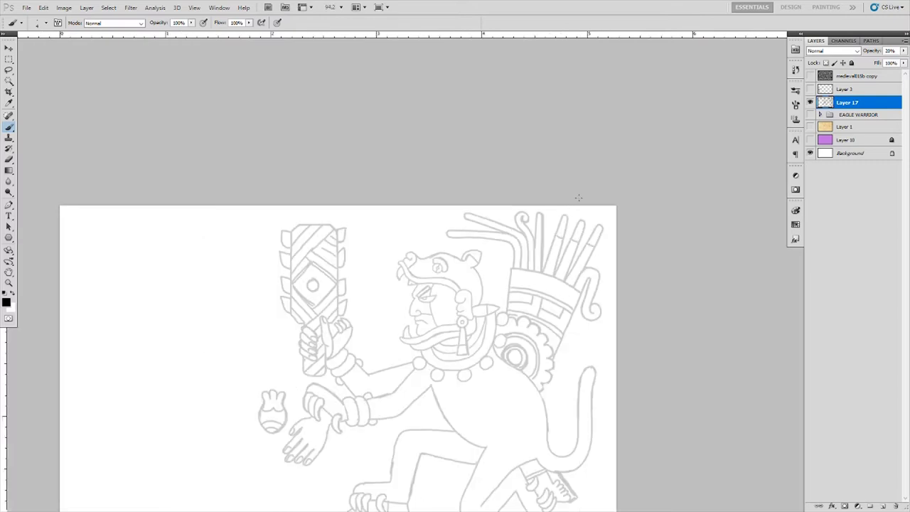
scroll(578, 198, down, 2)
scroll(562, 156, down, 1)
scroll(542, 113, up, 1)
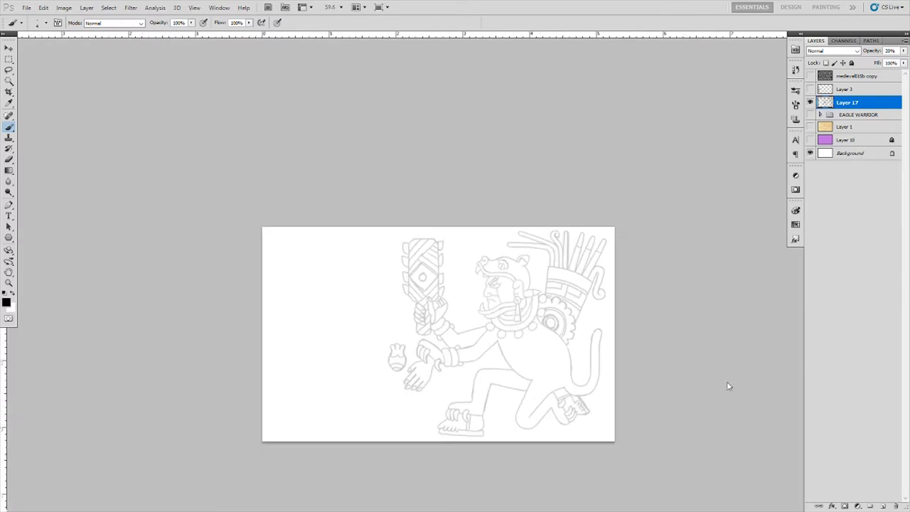
scroll(494, 325, up, 3)
- Remove the stray diagonal stroke and draw a curved line along the waist
key(ctrl+z)
drag(533, 410, 625, 403)
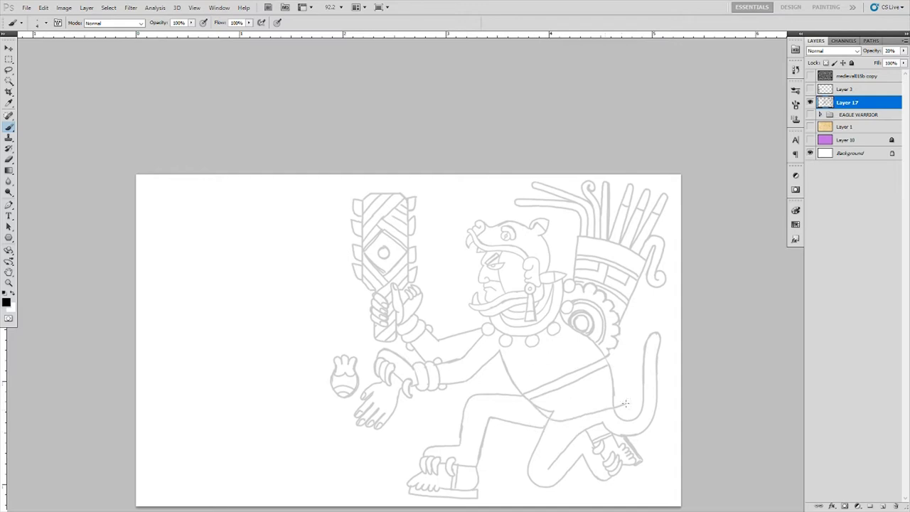
drag(551, 406, 618, 390)
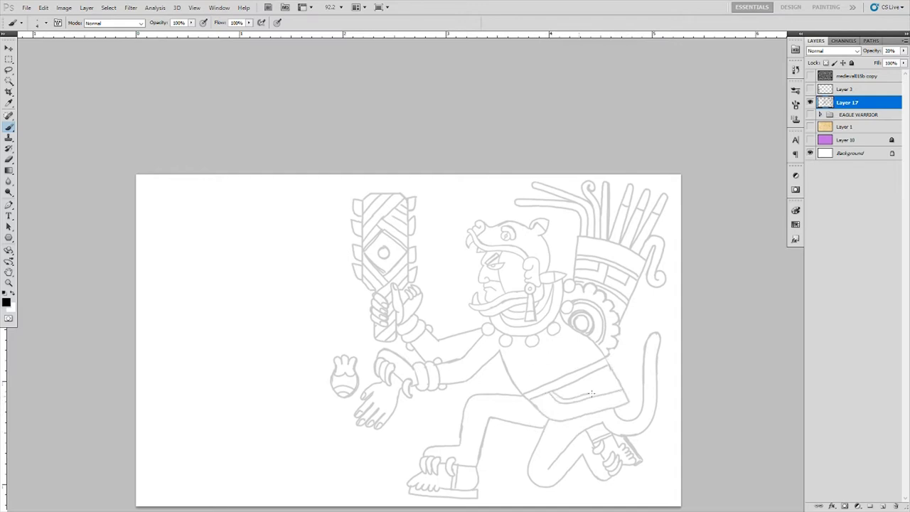
scroll(615, 379, down, 2)
scroll(626, 341, up, 2)
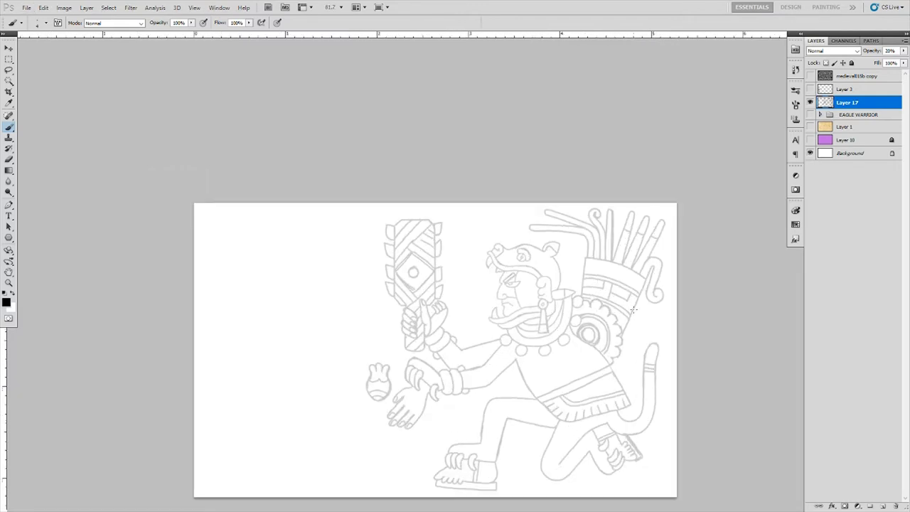
scroll(635, 302, down, 3)
scroll(635, 302, down, 1)
scroll(635, 302, up, 3)
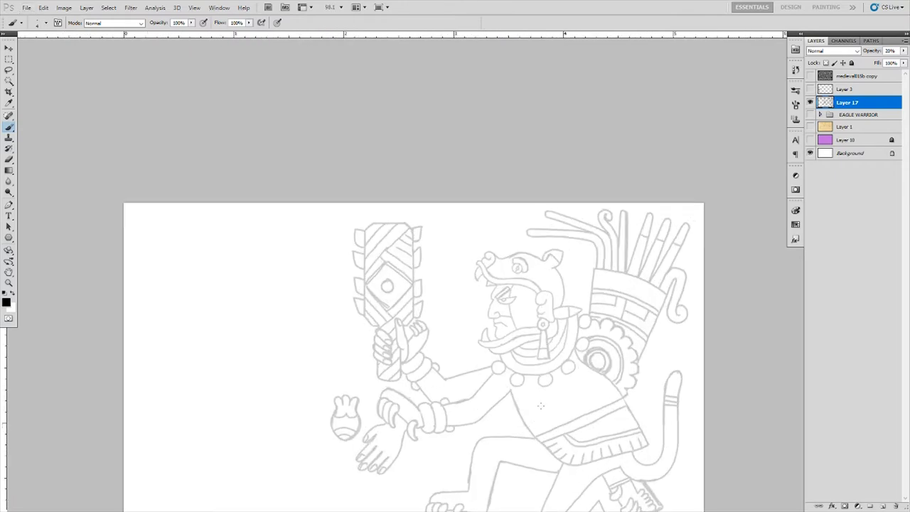
scroll(528, 417, down, 3)
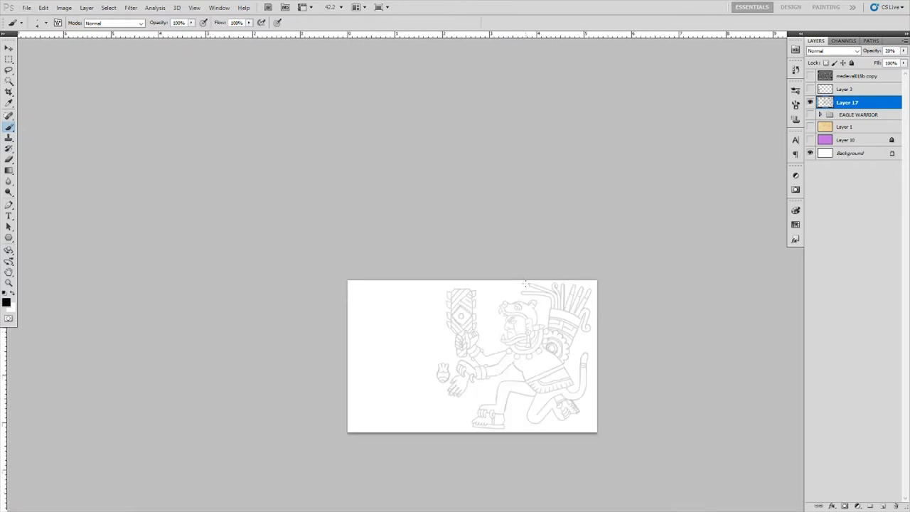
scroll(701, 331, up, 2)
scroll(406, 347, up, 2)
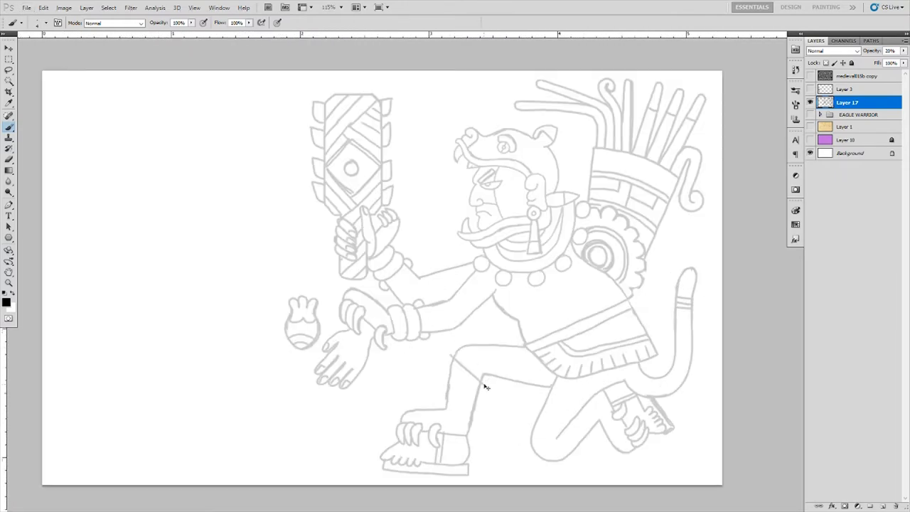
- Redraw the thigh down to the knee and sketch the shorts hem above it
drag(451, 364, 470, 390)
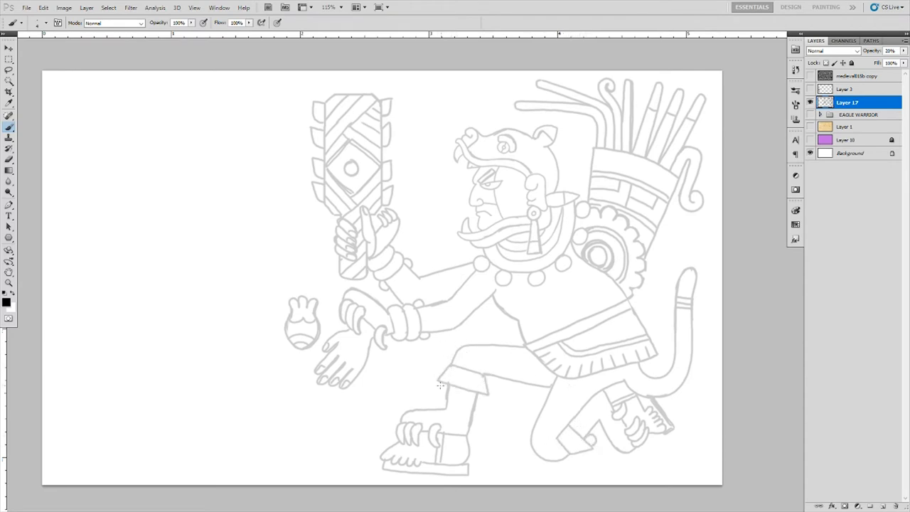
drag(441, 384, 472, 384)
scroll(569, 416, down, 2)
scroll(576, 345, up, 2)
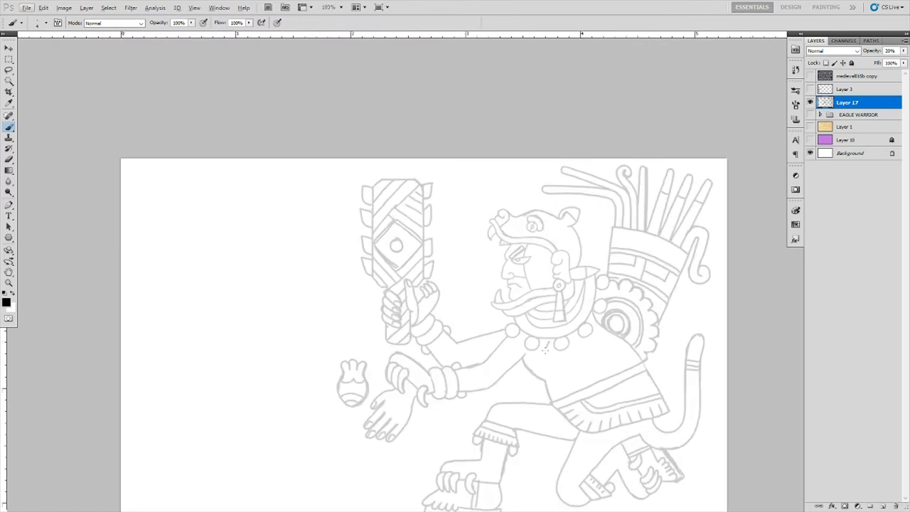
scroll(562, 328, down, 2)
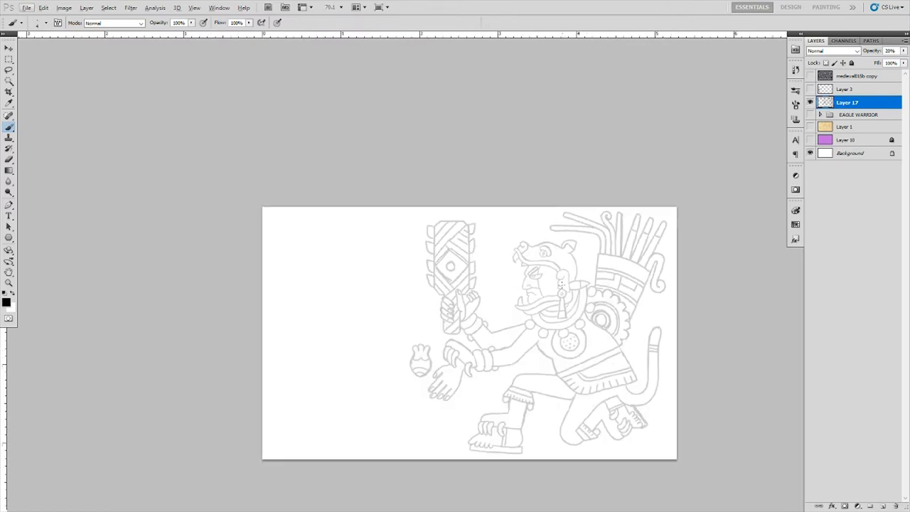
scroll(540, 366, up, 3)
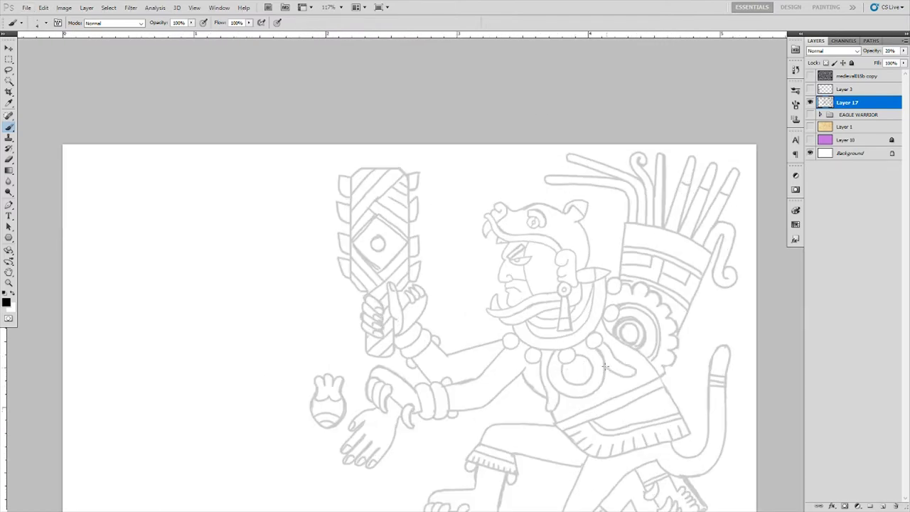
scroll(590, 384, up, 1)
scroll(640, 334, down, 3)
scroll(663, 311, up, 1)
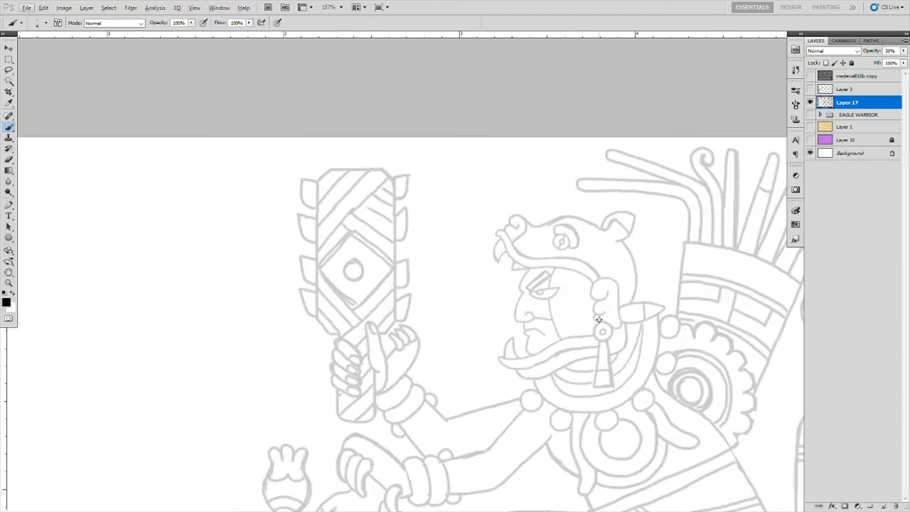
scroll(626, 277, up, 1)
scroll(570, 227, down, 2)
scroll(513, 173, up, 5)
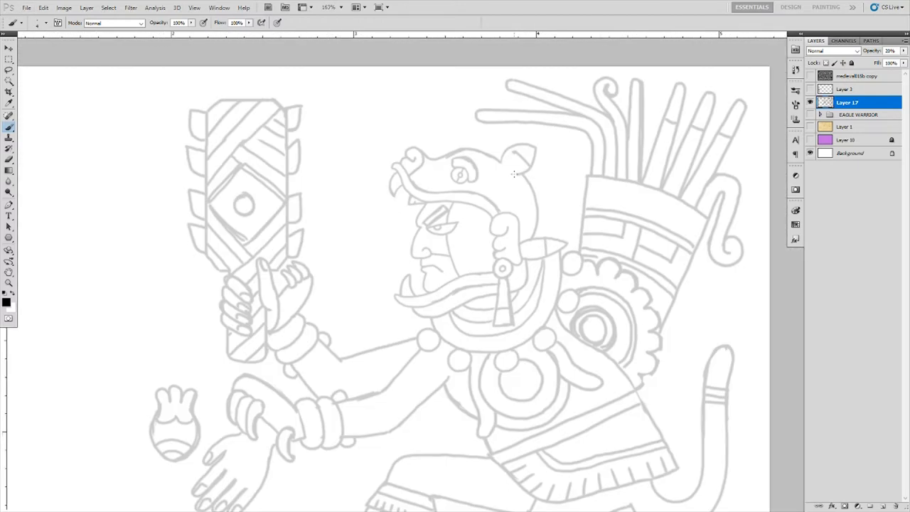
scroll(555, 138, down, 4)
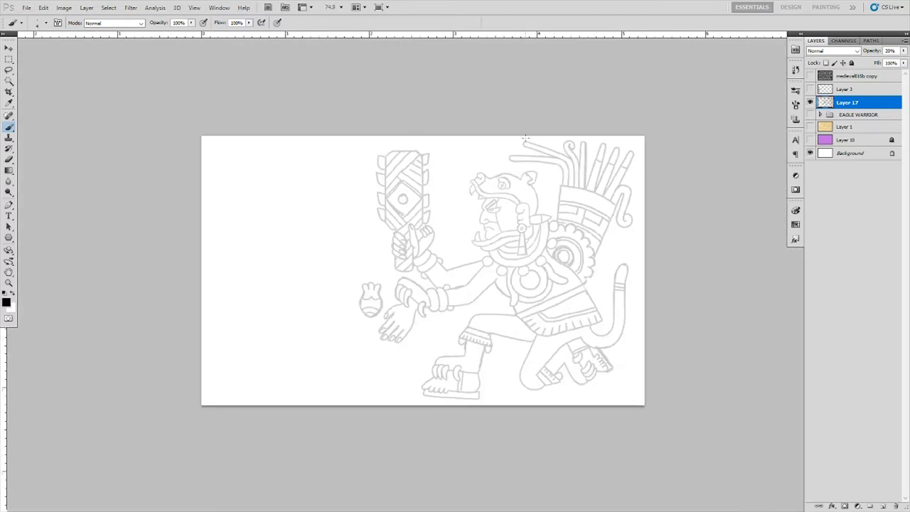
scroll(554, 263, up, 1)
scroll(644, 348, up, 2)
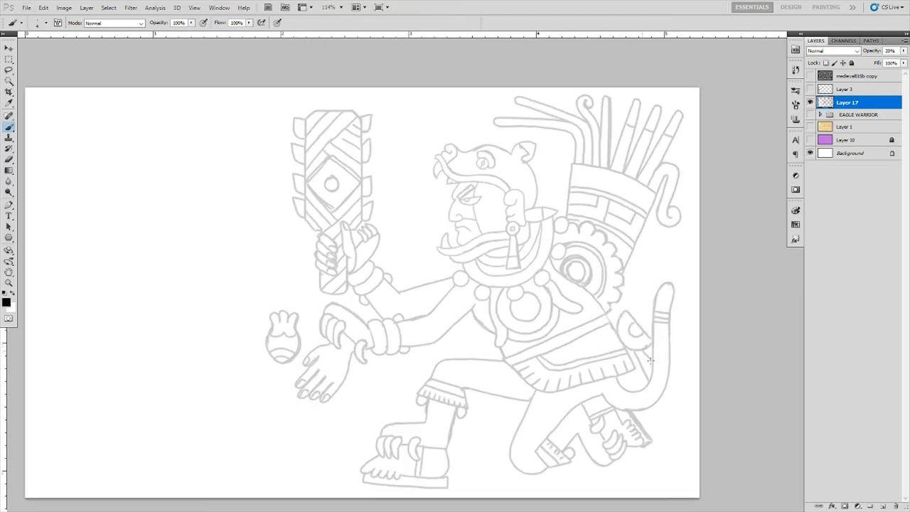
scroll(643, 298, down, 3)
scroll(636, 284, up, 2)
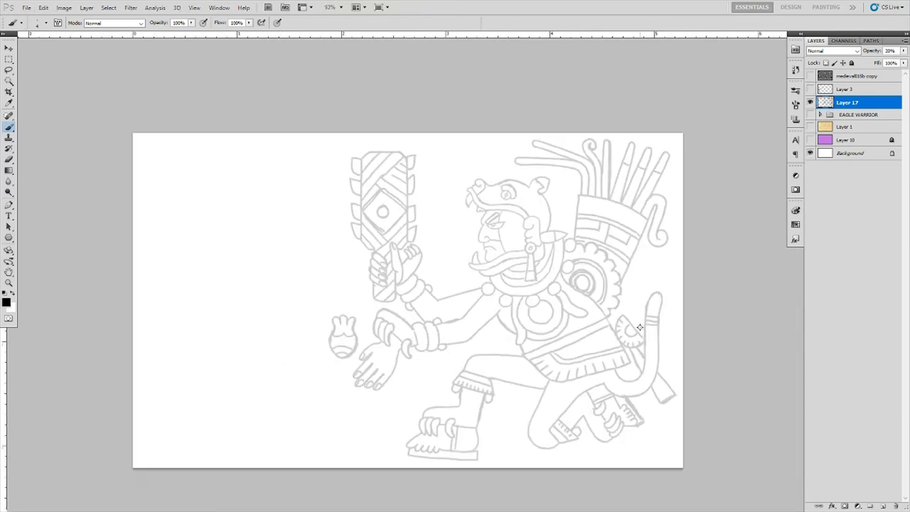
scroll(619, 243, down, 1)
scroll(476, 261, up, 3)
- Sketch an arch over the ball and close the small figure's lower part
drag(494, 264, 477, 261)
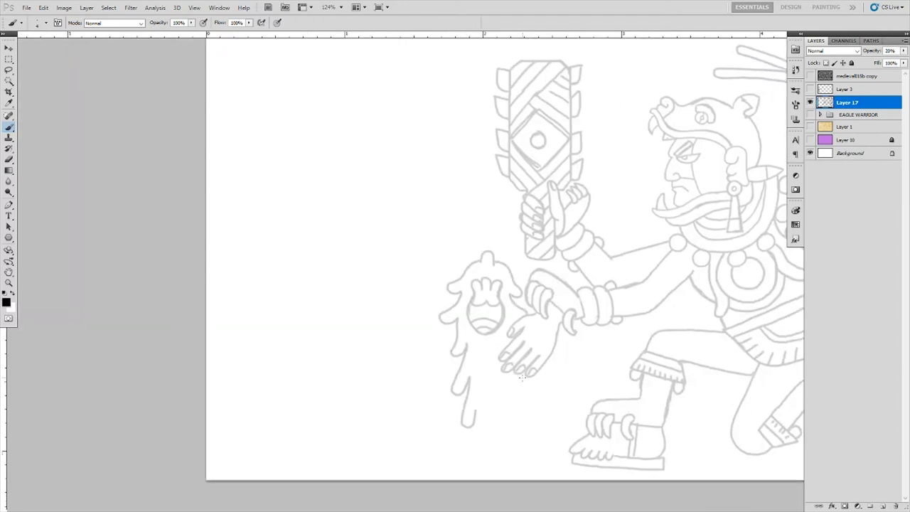
mouse_move(503, 400)
mouse_down()
mouse_move(491, 441)
mouse_move(522, 419)
mouse_up()
scroll(522, 419, down, 1)
scroll(698, 321, down, 1)
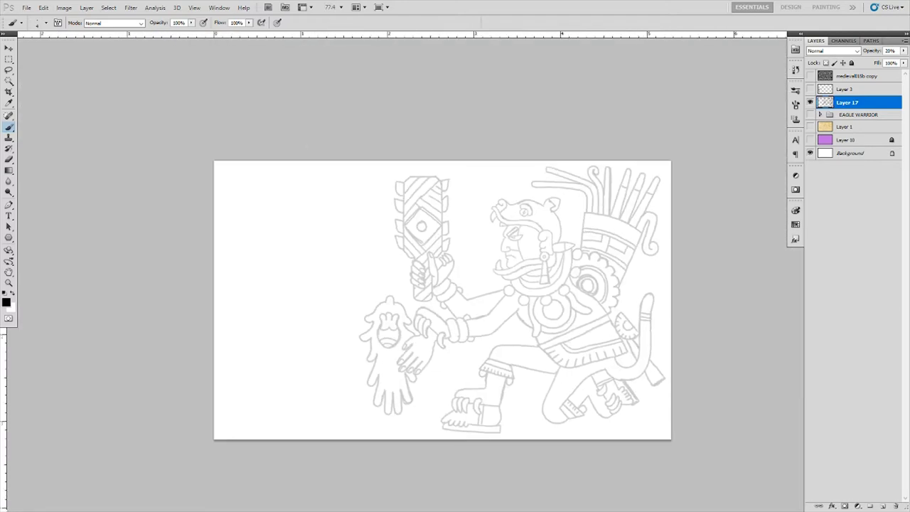
- On a new layer, ink the helmet's spiral, band, beak and curled ornament in black
key(ctrl+shift+alt+n)
scroll(488, 219, up, 5)
scroll(512, 213, up, 3)
mouse_move(530, 228)
mouse_down()
mouse_move(534, 252)
mouse_move(654, 305)
mouse_move(700, 340)
mouse_up()
mouse_move(491, 245)
mouse_down()
mouse_move(551, 312)
mouse_move(684, 354)
mouse_move(649, 336)
mouse_up()
mouse_move(492, 249)
mouse_down()
mouse_move(466, 276)
mouse_move(485, 223)
mouse_up()
drag(485, 223, 329, 160)
mouse_move(526, 239)
mouse_down()
mouse_move(565, 328)
mouse_move(516, 285)
mouse_up()
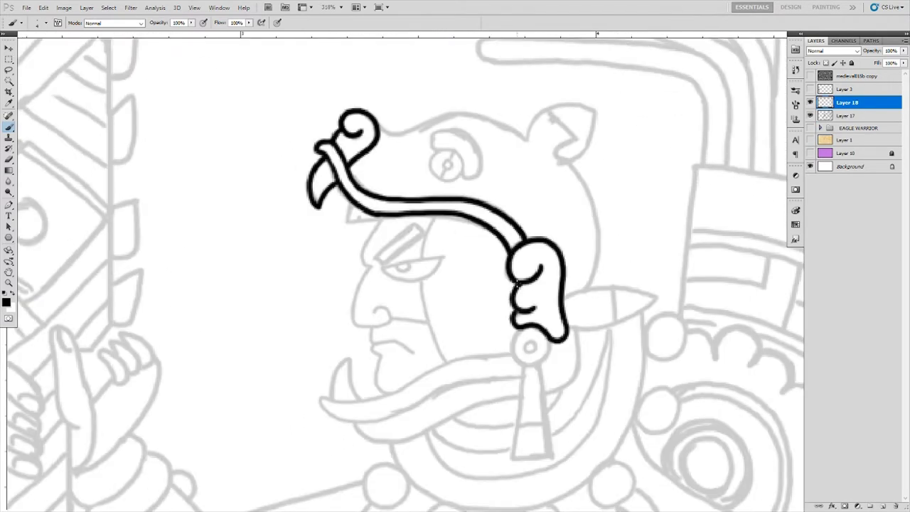
mouse_move(348, 206)
mouse_down()
mouse_move(427, 226)
mouse_move(487, 226)
mouse_up()
- Ink the face profile, eye, earring with pendant, moustache curve and fang
mouse_move(367, 231)
mouse_down()
mouse_move(360, 260)
mouse_move(384, 324)
mouse_move(375, 384)
mouse_move(395, 392)
mouse_up()
mouse_move(383, 269)
mouse_down()
mouse_move(435, 264)
mouse_move(414, 274)
mouse_up()
drag(371, 265, 413, 243)
mouse_move(530, 333)
mouse_down()
mouse_move(530, 344)
mouse_move(495, 249)
mouse_move(474, 359)
mouse_up()
shift+click(474, 357)
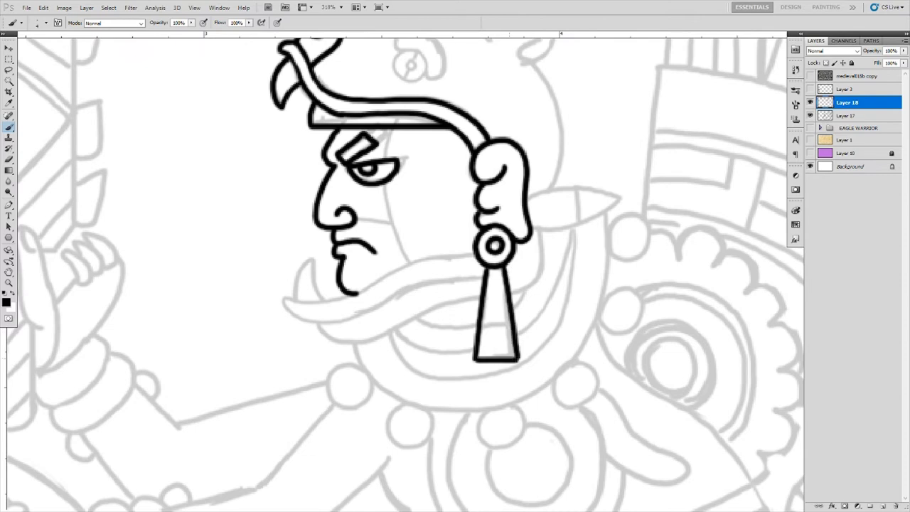
mouse_move(491, 274)
mouse_down()
mouse_move(650, 341)
mouse_move(453, 378)
mouse_move(646, 340)
mouse_up()
drag(487, 367, 455, 367)
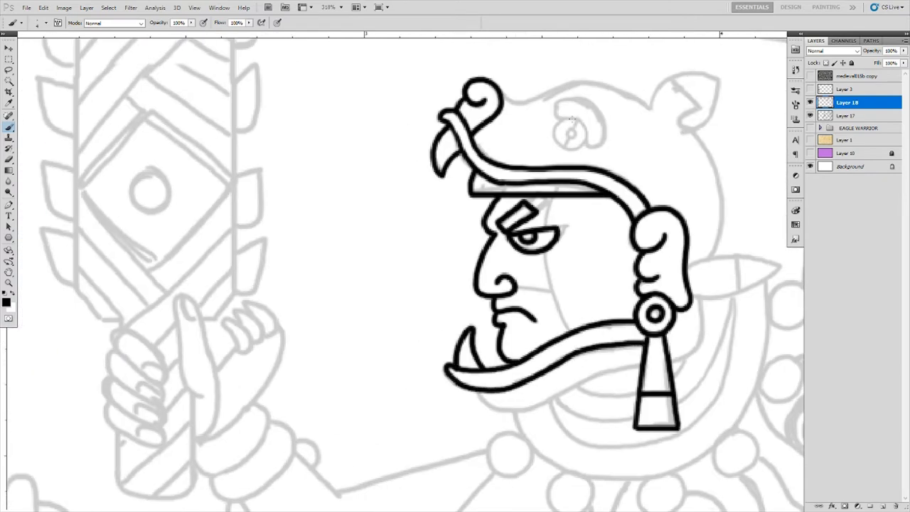
- Ink the jaguar helmet's eye and ear, the pointed feather and the cheek lines
mouse_move(570, 115)
mouse_down()
mouse_move(590, 151)
mouse_move(268, 205)
mouse_up()
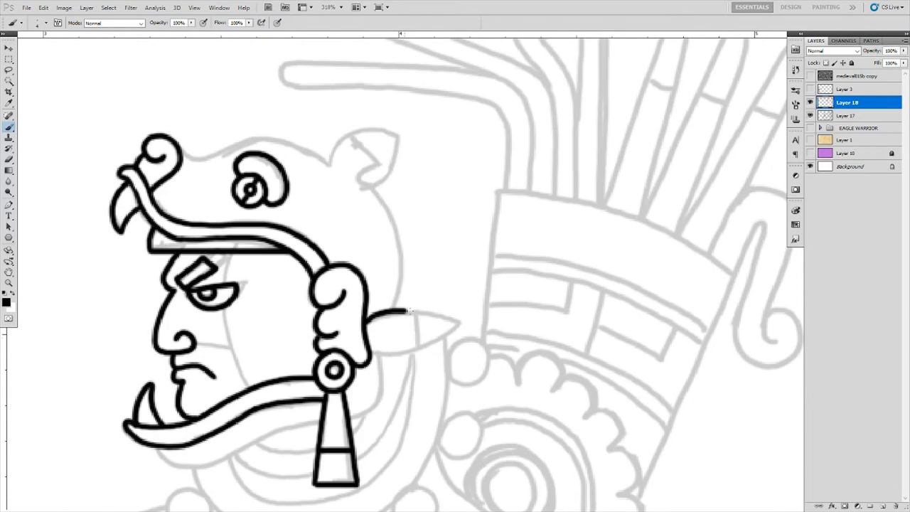
mouse_move(369, 322)
mouse_down()
mouse_move(460, 325)
mouse_move(417, 343)
mouse_up()
mouse_move(328, 166)
mouse_down()
mouse_move(363, 192)
mouse_move(402, 307)
mouse_up()
drag(360, 129, 364, 190)
drag(367, 101, 367, 229)
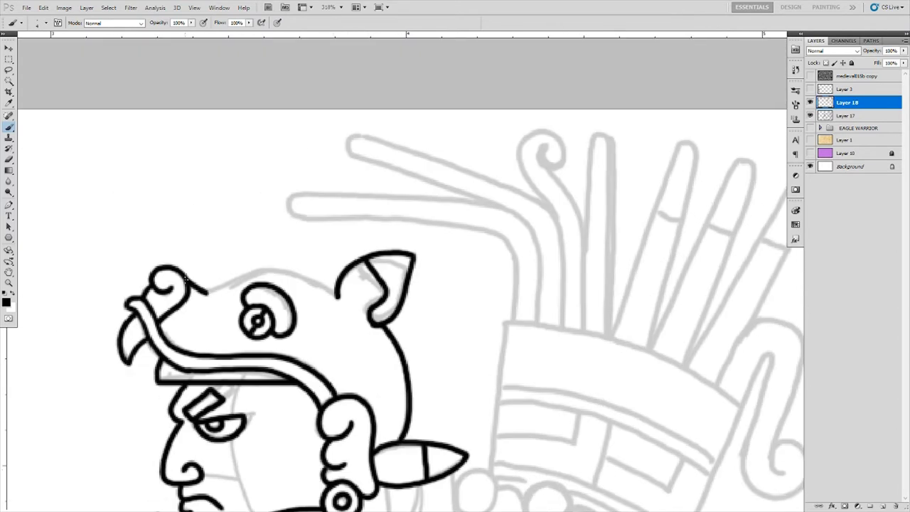
drag(313, 284, 358, 96)
drag(307, 324, 281, 190)
- Ink the jaw curve up to the horn with two inner curves, then hide the grey sketch
scroll(253, 287, down, 1)
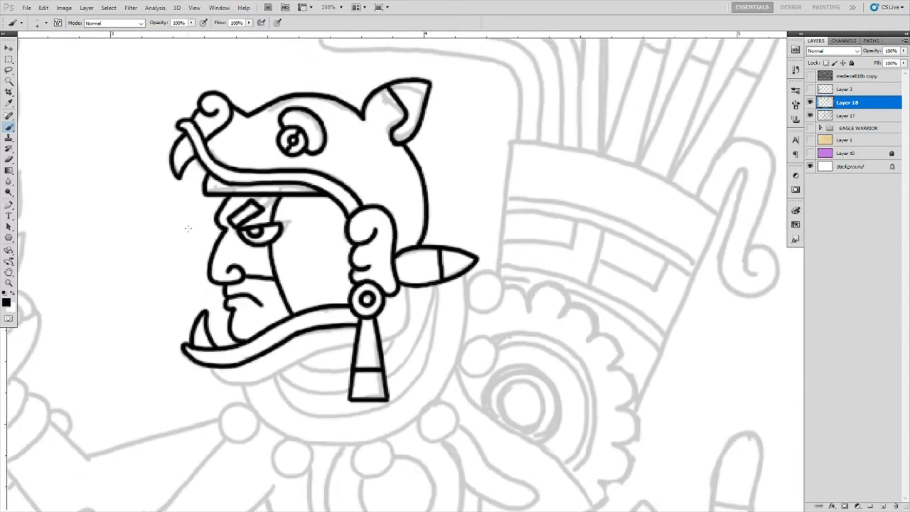
drag(252, 287, 293, 225)
drag(247, 315, 446, 226)
drag(420, 185, 419, 238)
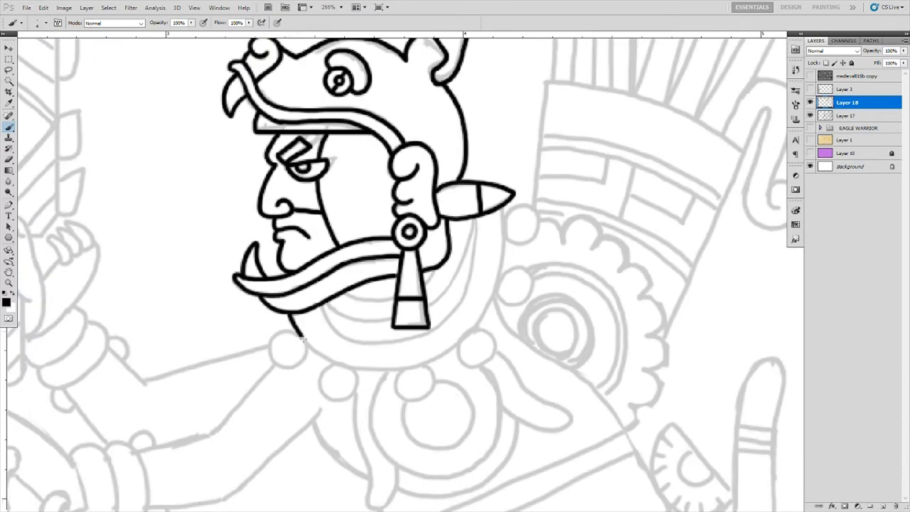
mouse_move(305, 341)
mouse_down()
mouse_move(445, 359)
mouse_move(504, 213)
mouse_up()
scroll(434, 312, down, 2)
scroll(434, 312, up, 1)
drag(345, 308, 471, 240)
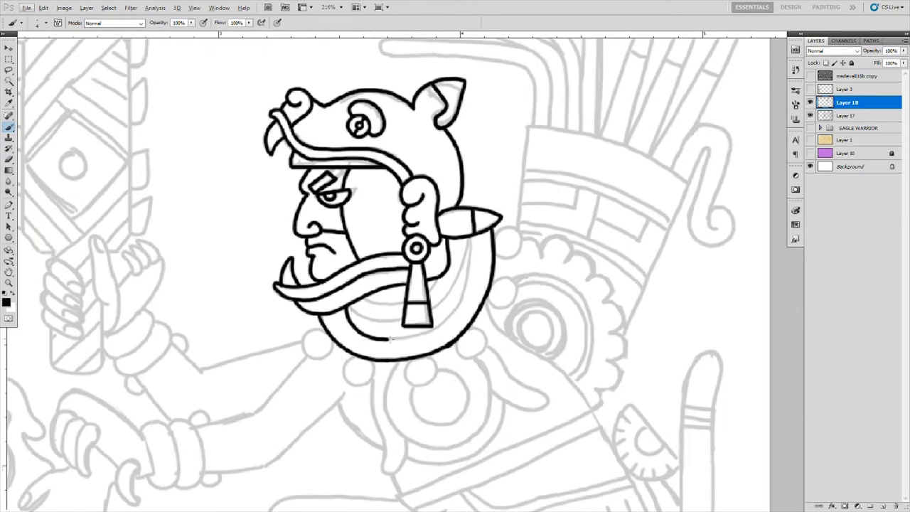
drag(349, 306, 461, 241)
click(810, 115)
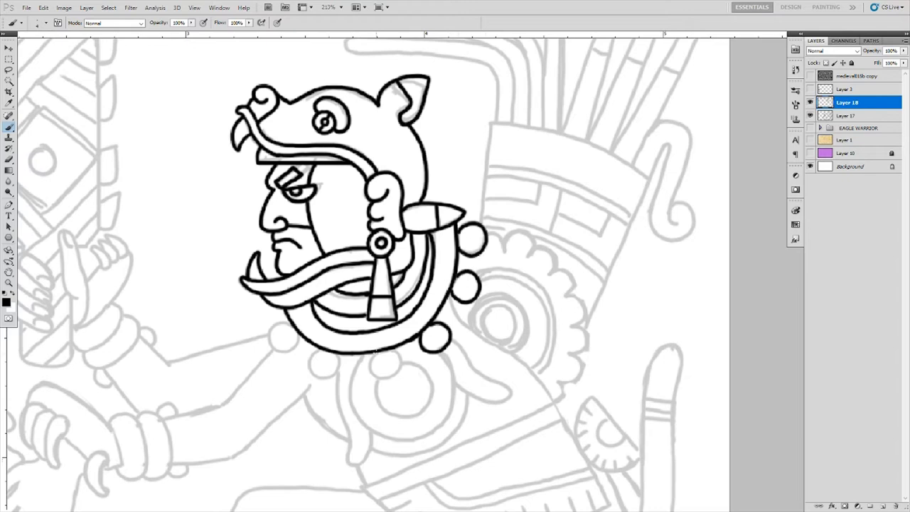
- Ink the bead collar, the large round chest pendant, and the back and chest contours
drag(403, 362, 401, 360)
drag(339, 363, 419, 440)
drag(448, 353, 412, 441)
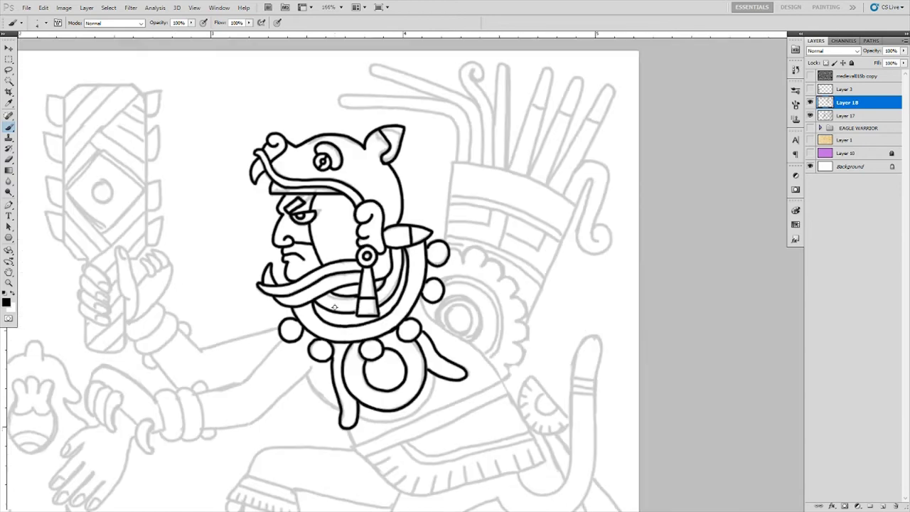
drag(421, 305, 500, 371)
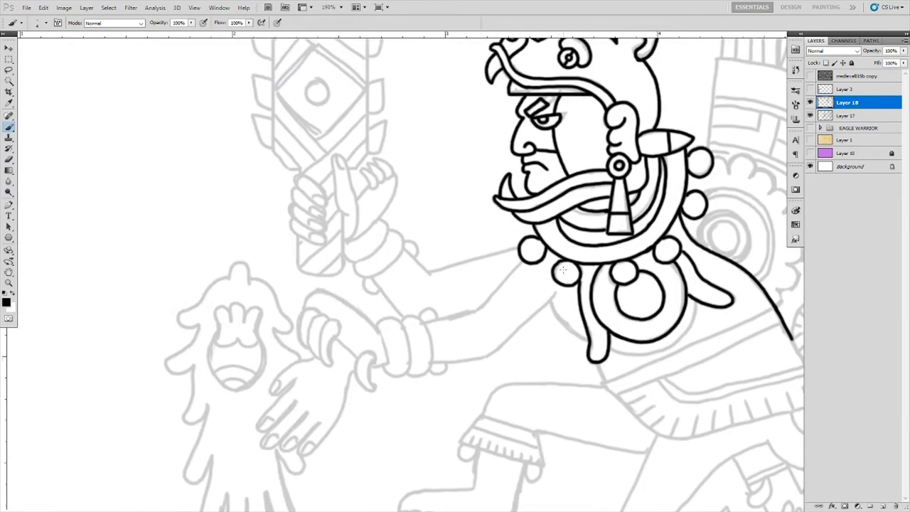
drag(275, 390, 327, 388)
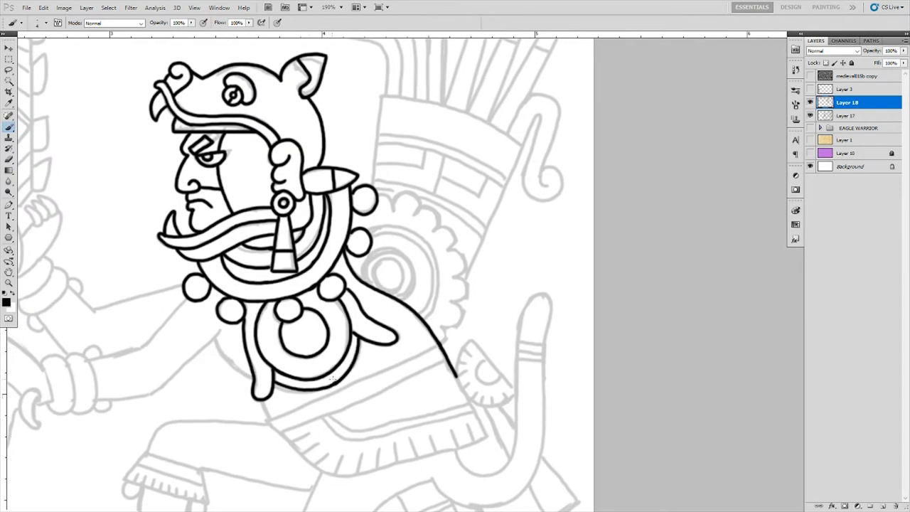
shift+click(436, 347)
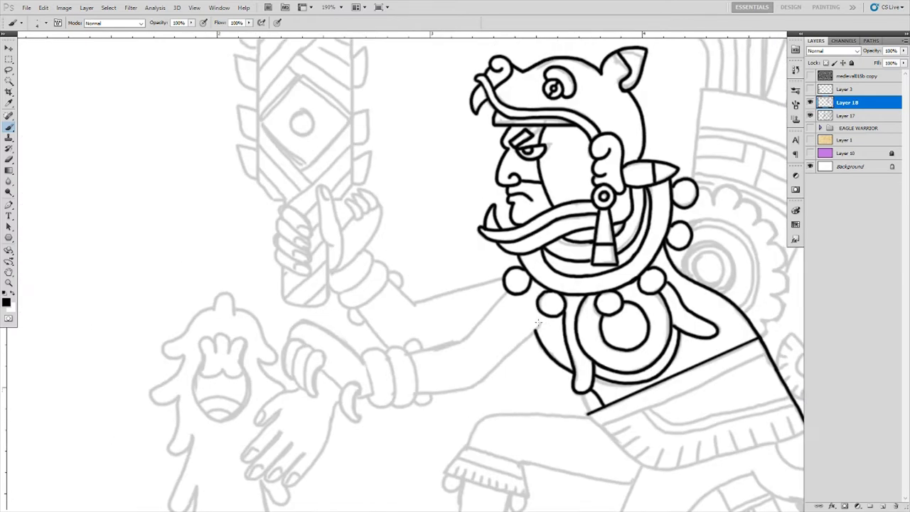
- Ink the upper arm contours, the curved cuff and the forearm
mouse_move(539, 323)
mouse_down()
mouse_move(476, 385)
mouse_move(415, 391)
mouse_up()
scroll(415, 392, up, 1)
drag(407, 348, 528, 271)
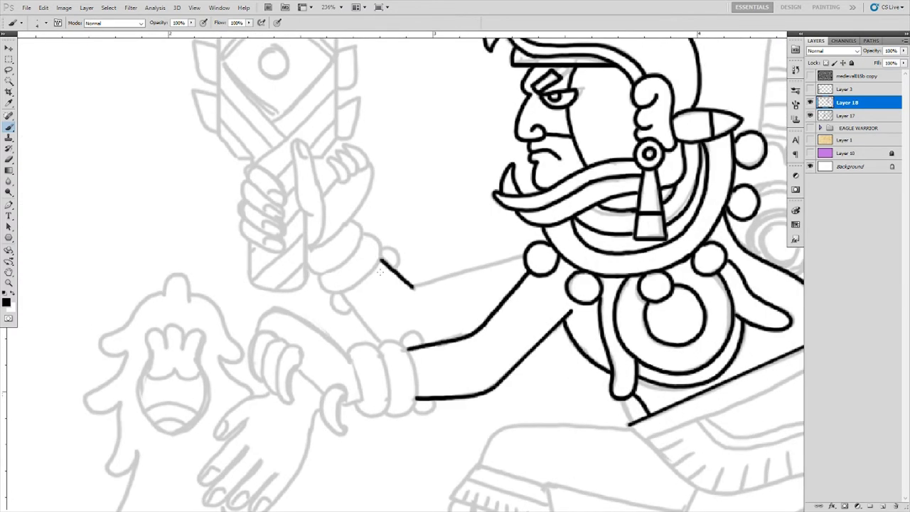
shift+click(525, 254)
drag(379, 349, 417, 399)
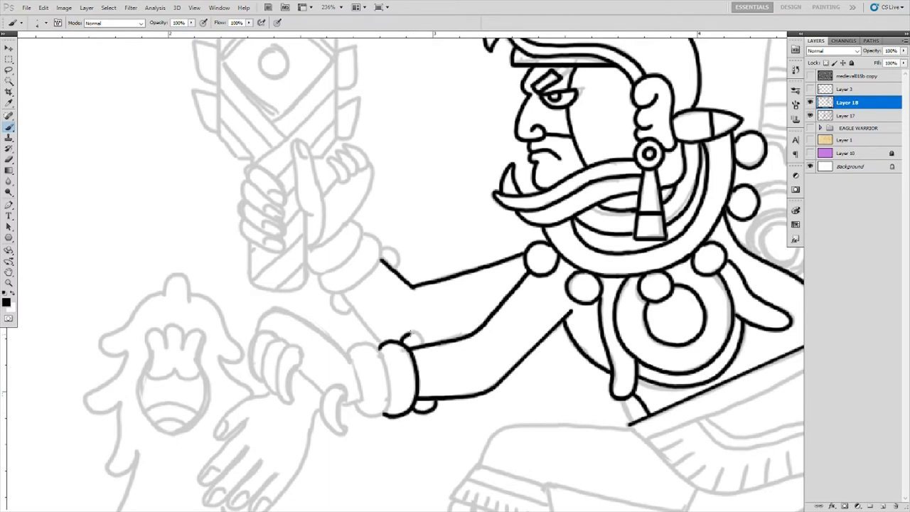
mouse_move(384, 343)
mouse_down()
mouse_move(384, 416)
mouse_move(340, 292)
mouse_up()
scroll(340, 292, up, 1)
- Ink the wrist cuff's rings and bumps and the clawed hand
mouse_move(353, 220)
mouse_down()
mouse_move(300, 274)
mouse_move(354, 302)
mouse_move(340, 305)
mouse_up()
drag(326, 308, 359, 299)
drag(390, 252, 402, 278)
scroll(341, 324, up, 1)
drag(363, 342, 353, 395)
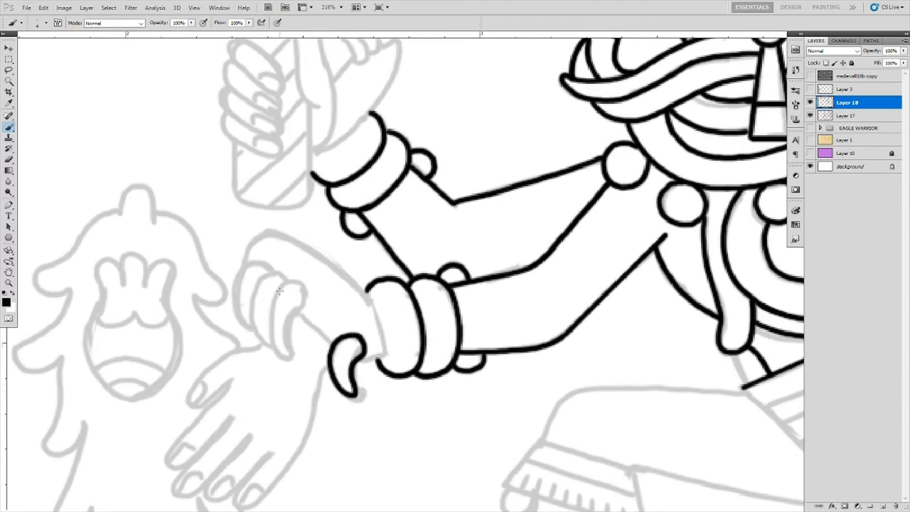
mouse_move(281, 285)
mouse_down()
mouse_move(292, 354)
mouse_move(273, 348)
mouse_up()
mouse_move(246, 264)
mouse_down()
mouse_move(257, 333)
mouse_move(369, 292)
mouse_move(384, 356)
mouse_up()
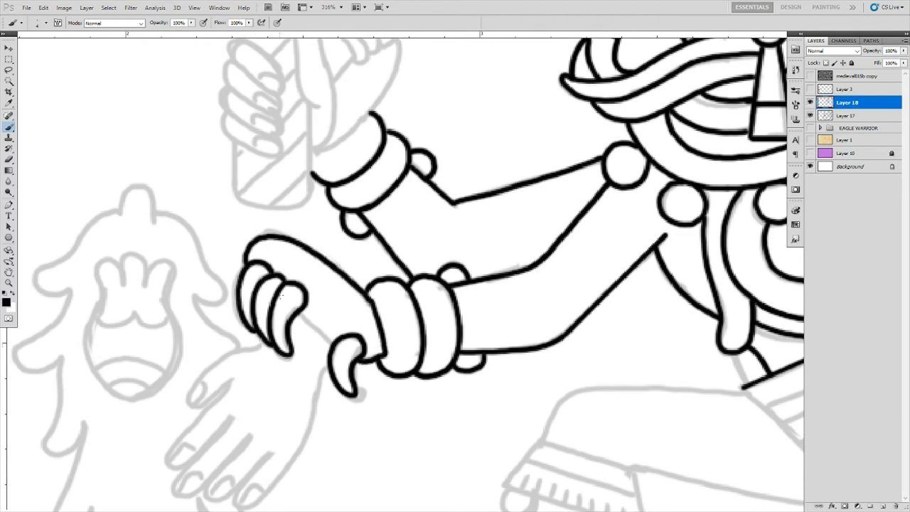
- Ink the finger outlines of the held open hand
scroll(279, 296, down, 3)
scroll(304, 285, up, 2)
mouse_move(419, 240)
mouse_down()
mouse_move(359, 288)
mouse_move(409, 314)
mouse_move(370, 368)
mouse_up()
mouse_move(393, 373)
mouse_down()
mouse_move(429, 354)
mouse_move(475, 256)
mouse_up()
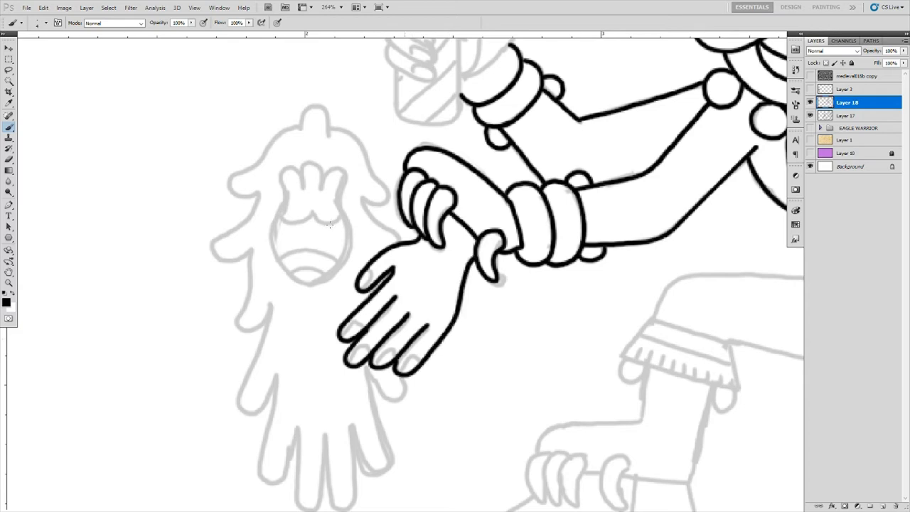
- Ink the hand's outline up to the wrist, with fingertip details
drag(360, 270, 374, 287)
drag(342, 324, 364, 338)
drag(349, 347, 369, 364)
scroll(413, 378, down, 1)
scroll(413, 377, right, 5)
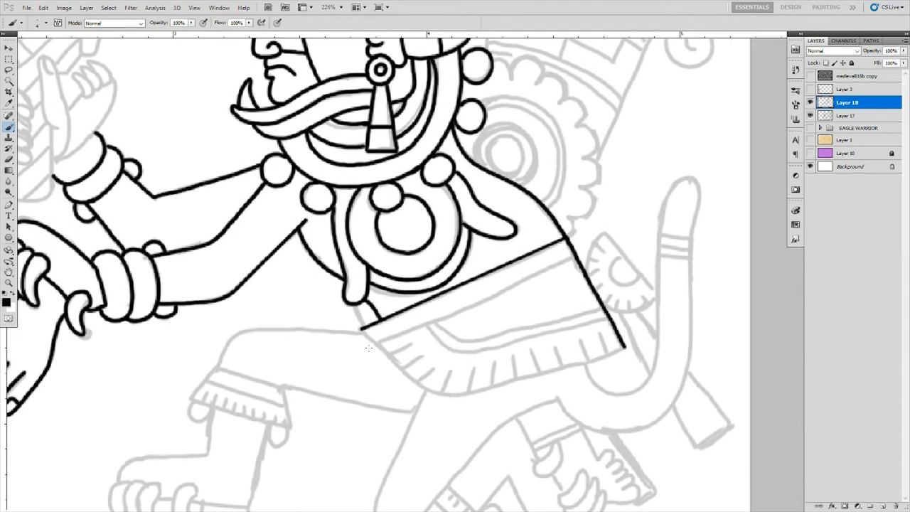
- Ink the full bottom edge of the belt
mouse_move(196, 324)
mouse_down()
mouse_move(327, 384)
mouse_move(461, 341)
mouse_up()
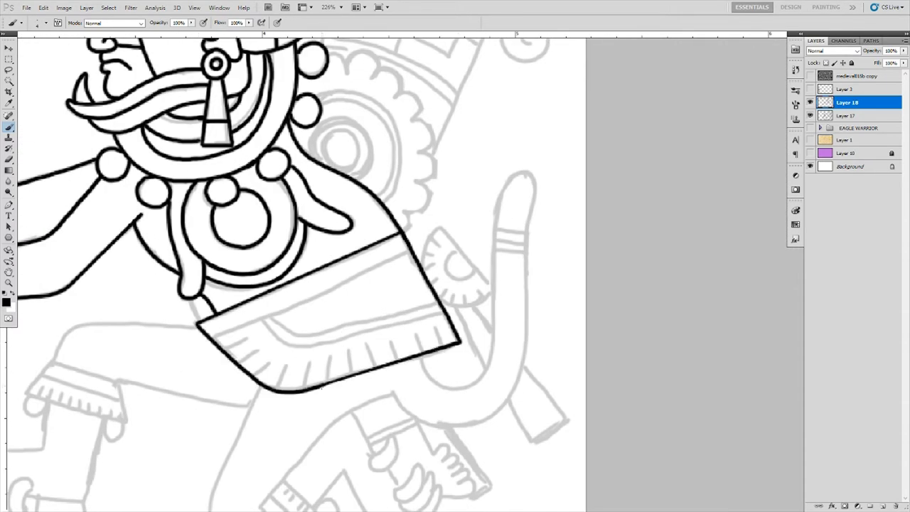
drag(322, 387, 435, 350)
scroll(436, 350, down, 2)
drag(434, 242, 540, 268)
scroll(541, 268, up, 2)
scroll(456, 334, up, 1)
- Ink the tail looping up from under the belt, with two bands near its tip
mouse_move(389, 328)
mouse_down()
mouse_move(455, 334)
mouse_move(498, 145)
mouse_move(493, 251)
mouse_move(362, 362)
mouse_up()
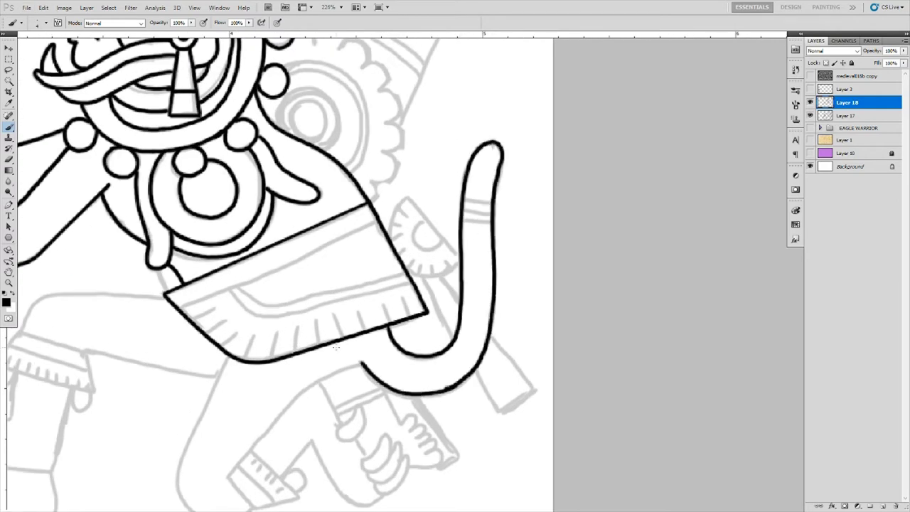
drag(463, 210, 490, 210)
drag(464, 221, 490, 221)
- Outline the leg below the belt, including the lower thigh, shin and back of shin
drag(356, 353, 607, 306)
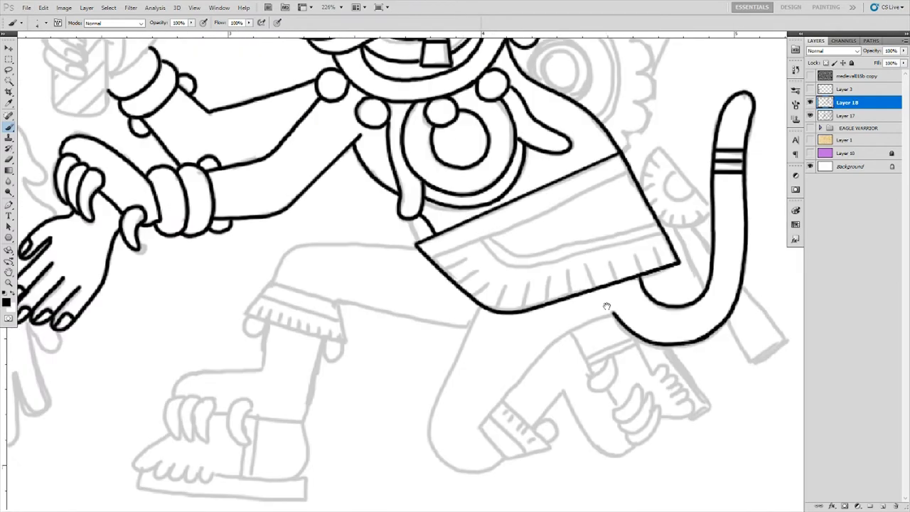
mouse_move(274, 281)
mouse_down()
mouse_move(339, 243)
mouse_move(418, 247)
mouse_up()
mouse_move(337, 302)
mouse_down()
mouse_move(469, 327)
mouse_move(440, 399)
mouse_move(476, 471)
mouse_up()
drag(481, 425, 598, 317)
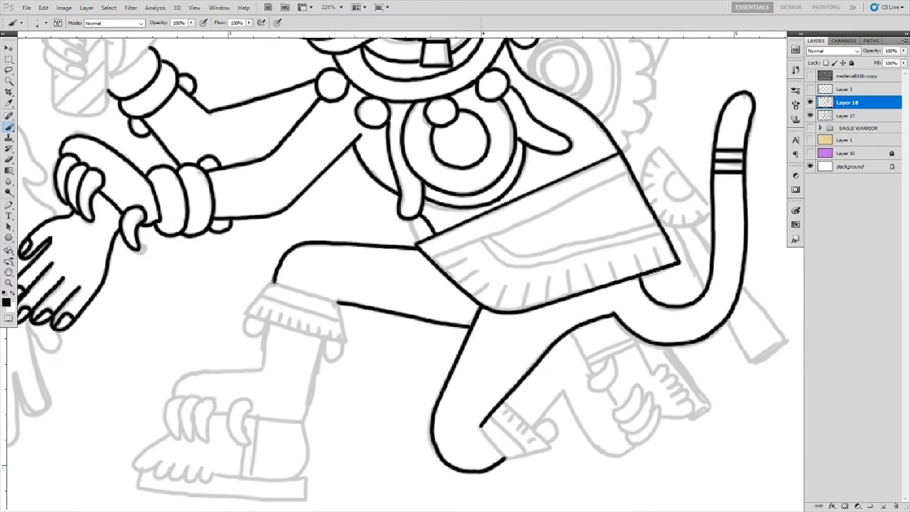
- Ink the fringed boot cuff under the knee and the shin down to the ankle crescent
mouse_move(274, 283)
mouse_down()
mouse_move(340, 305)
mouse_move(347, 342)
mouse_up()
mouse_move(347, 342)
mouse_down()
mouse_move(245, 312)
mouse_move(274, 284)
mouse_move(263, 317)
mouse_up()
drag(277, 310, 279, 320)
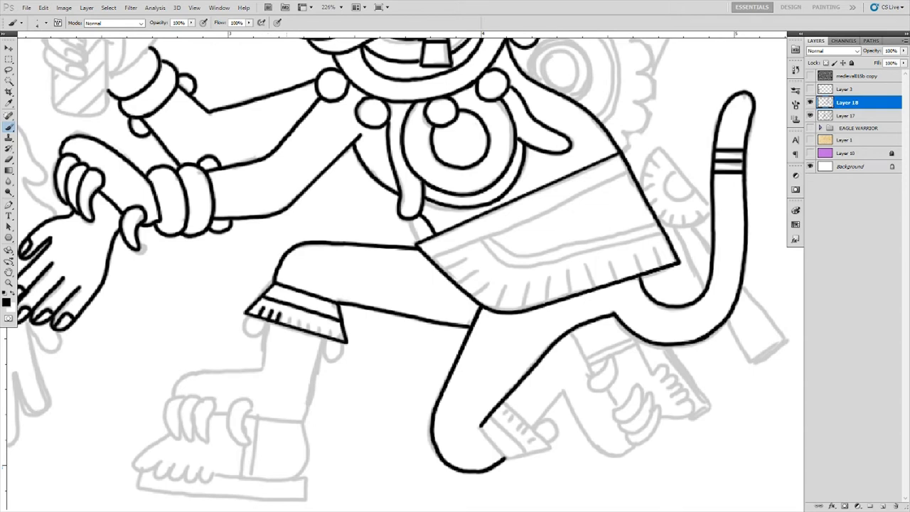
mouse_move(320, 360)
mouse_down()
mouse_move(249, 420)
mouse_move(248, 439)
mouse_up()
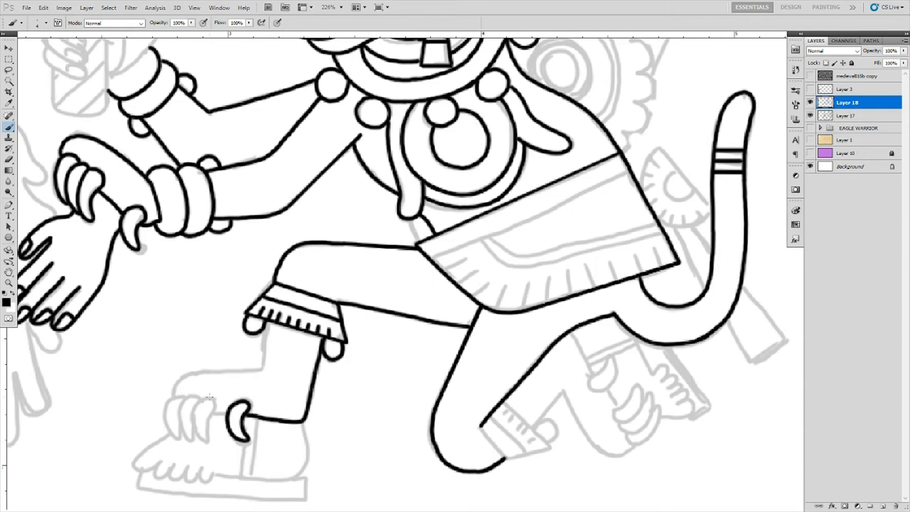
- Ink the first foot's leftmost claw, heel and sole outline, and toes
mouse_move(176, 399)
mouse_down()
mouse_move(170, 435)
mouse_move(221, 373)
mouse_up()
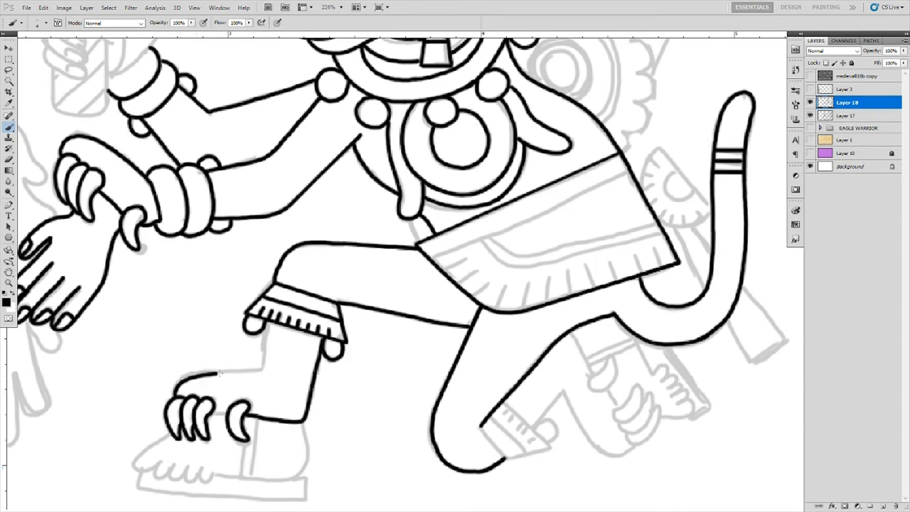
drag(249, 260, 416, 139)
mouse_move(469, 303)
mouse_down()
mouse_move(456, 359)
mouse_move(355, 356)
mouse_move(336, 314)
mouse_up()
- Outline the sandal sole, trying then removing two vertical strap lines
drag(304, 350, 473, 378)
key(ctrl+z)
drag(306, 366, 474, 380)
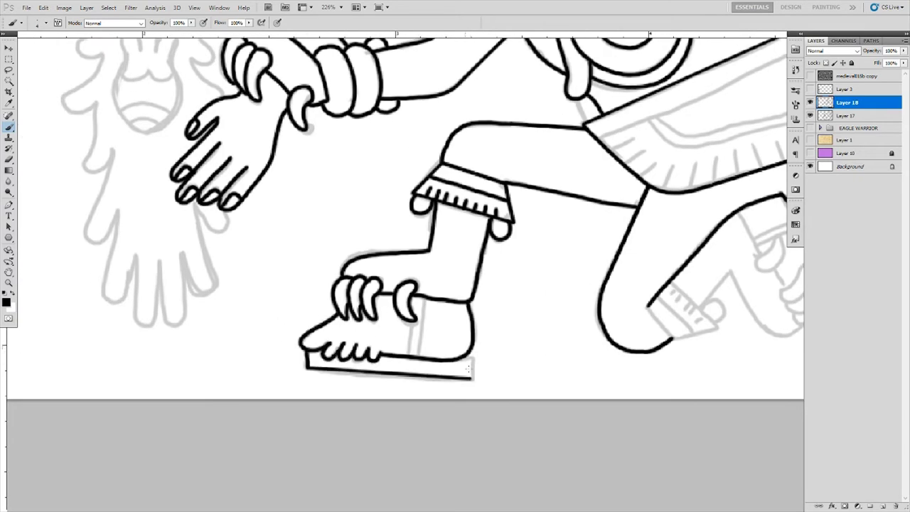
scroll(470, 367, down, 1)
drag(430, 288, 430, 345)
drag(422, 288, 421, 336)
key(ctrl+alt+z)
key(ctrl+alt+z)
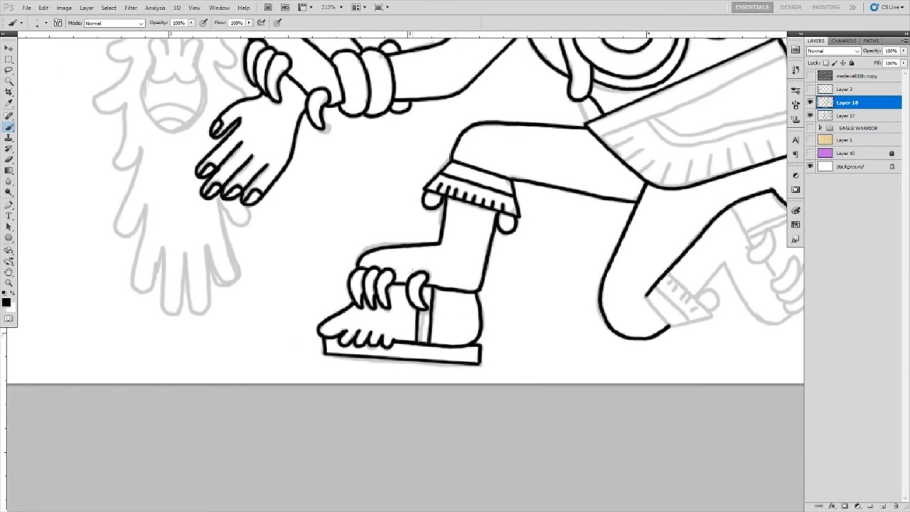
- Ink the fringed ankle cuff on the other leg
drag(412, 270, 195, 296)
drag(431, 320, 450, 350)
drag(454, 299, 498, 340)
drag(497, 342, 451, 350)
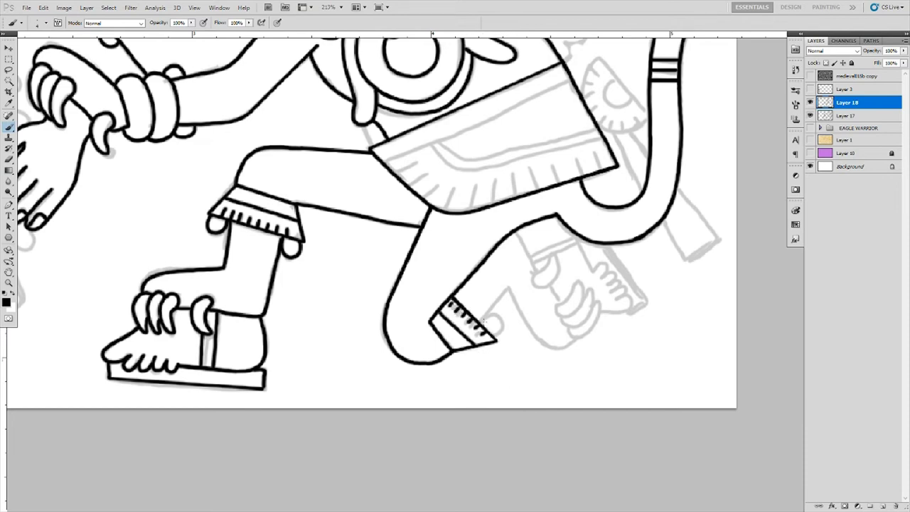
- Ink the second foot's outline, heel line, toe claws and toe lines
drag(510, 290, 569, 348)
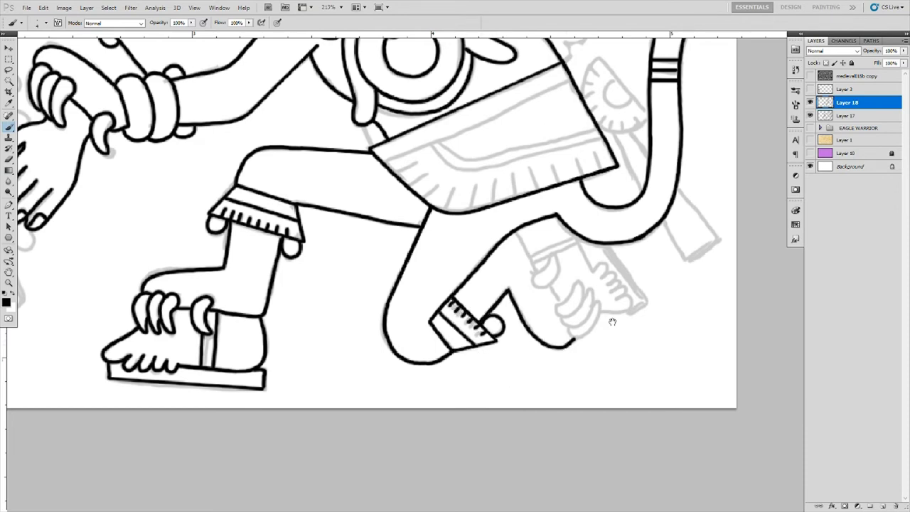
drag(611, 319, 464, 354)
drag(368, 268, 422, 371)
drag(446, 301, 475, 332)
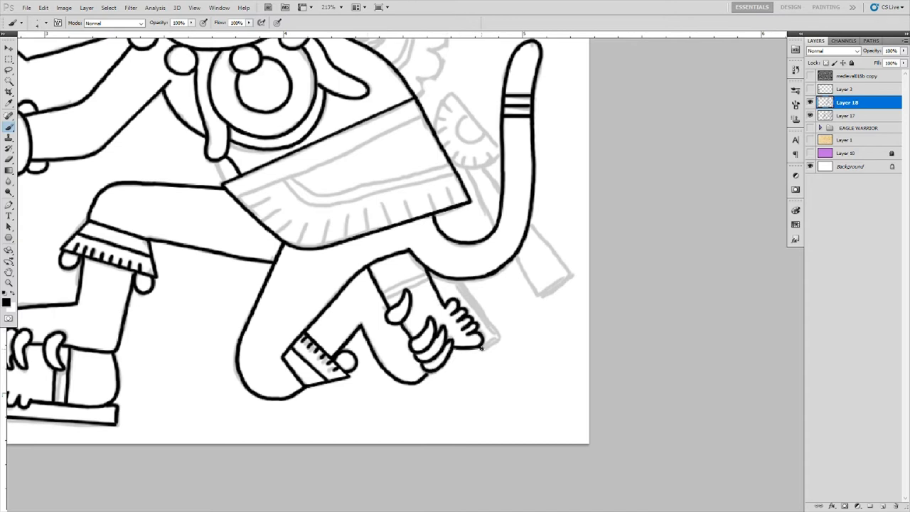
- Outline the ornament behind the tail and add its detail marks
scroll(482, 348, down, 3)
scroll(426, 284, up, 2)
mouse_move(417, 267)
mouse_down()
mouse_move(457, 312)
mouse_move(435, 328)
mouse_up()
drag(436, 329, 459, 319)
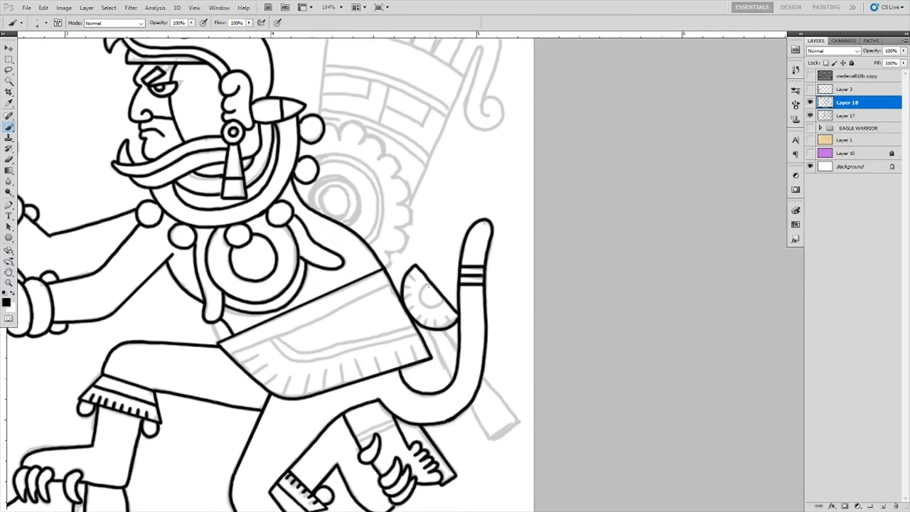
drag(483, 375, 520, 427)
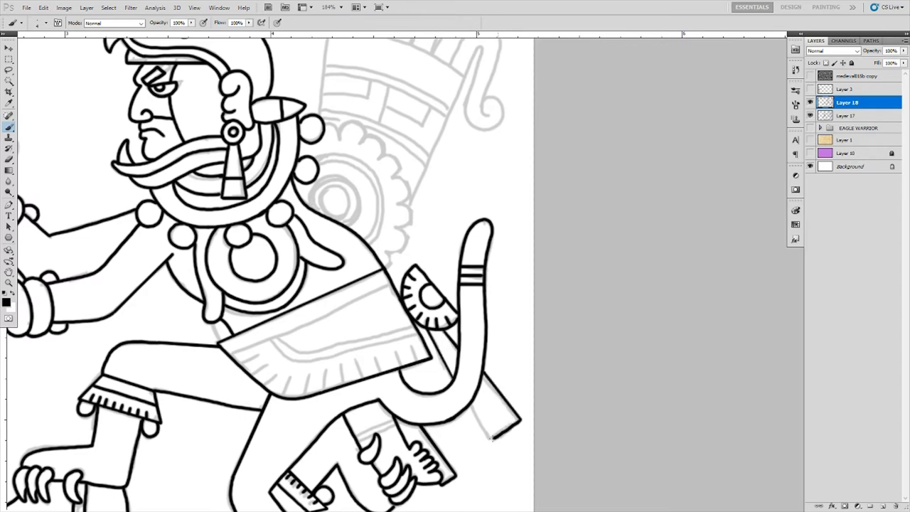
drag(471, 405, 493, 441)
scroll(427, 320, down, 3)
scroll(427, 320, down, 2)
scroll(406, 302, up, 5)
- Ink the back ornament's ring and scalloped outer ring, hiding the sketch briefly to check
scroll(407, 301, up, 2)
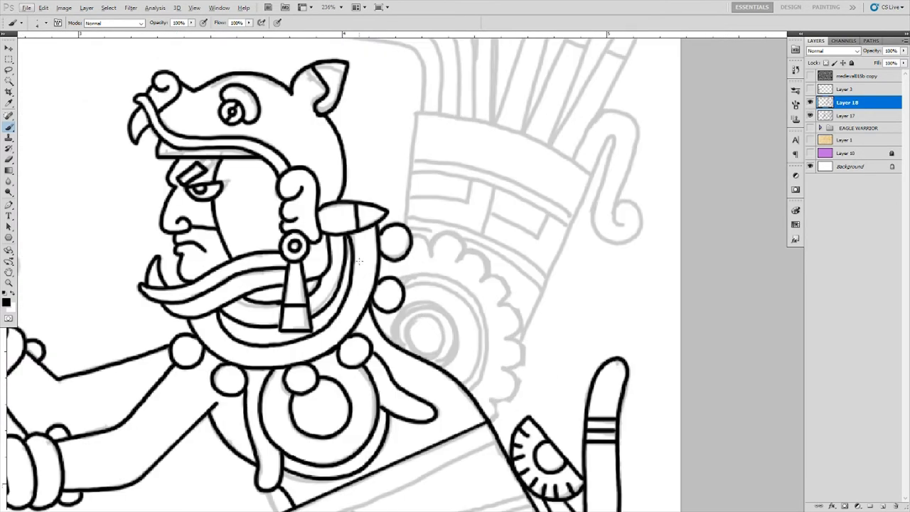
drag(420, 356, 464, 360)
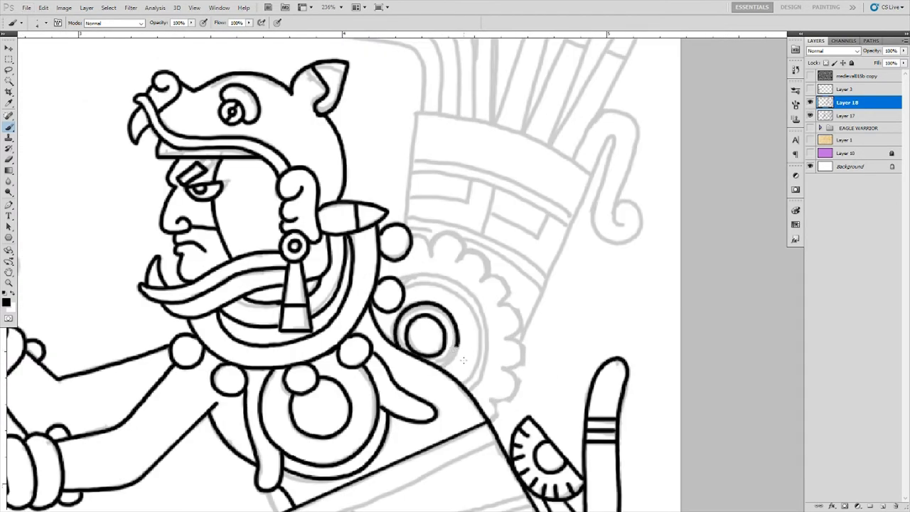
drag(406, 285, 470, 356)
click(810, 115)
mouse_move(407, 282)
mouse_down()
mouse_move(472, 334)
mouse_move(459, 373)
mouse_move(486, 380)
mouse_up()
click(811, 115)
mouse_move(492, 421)
mouse_down()
mouse_move(519, 363)
mouse_move(498, 305)
mouse_move(462, 245)
mouse_move(419, 243)
mouse_up()
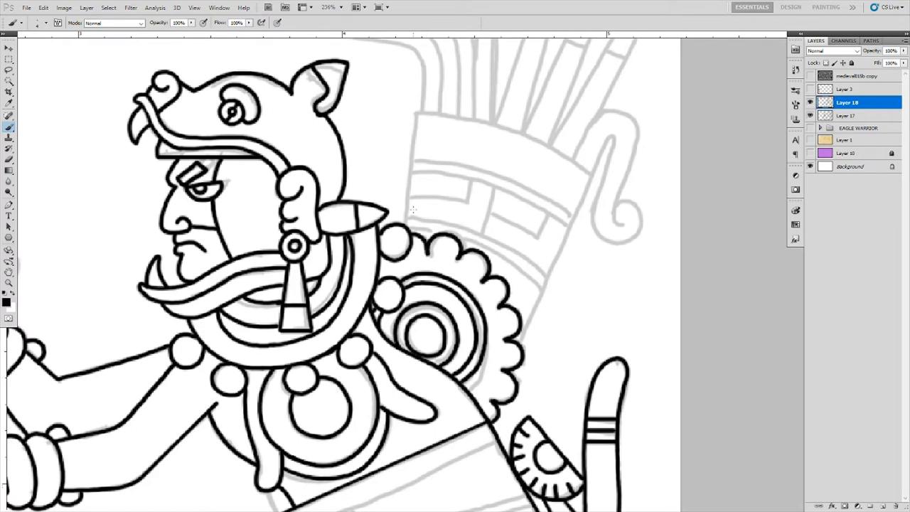
- Ink the quiver's left and right edges and a shortened curved top edge
drag(606, 148, 520, 342)
mouse_move(417, 112)
mouse_down()
mouse_move(408, 224)
mouse_move(228, 327)
mouse_up()
drag(225, 213, 398, 277)
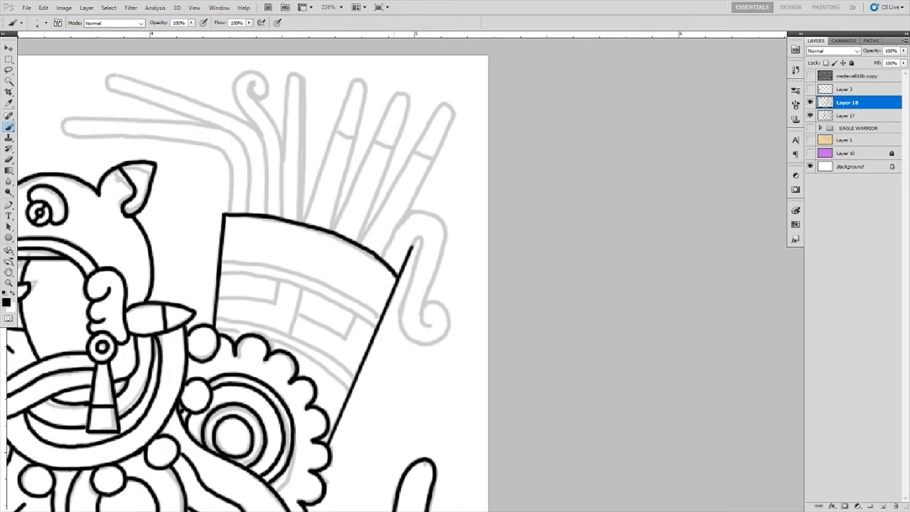
key(ctrl+z)
drag(342, 236, 390, 271)
- Add two bands, scalloped arcs and the fret pattern to the quiver
drag(271, 264, 377, 321)
drag(221, 271, 374, 330)
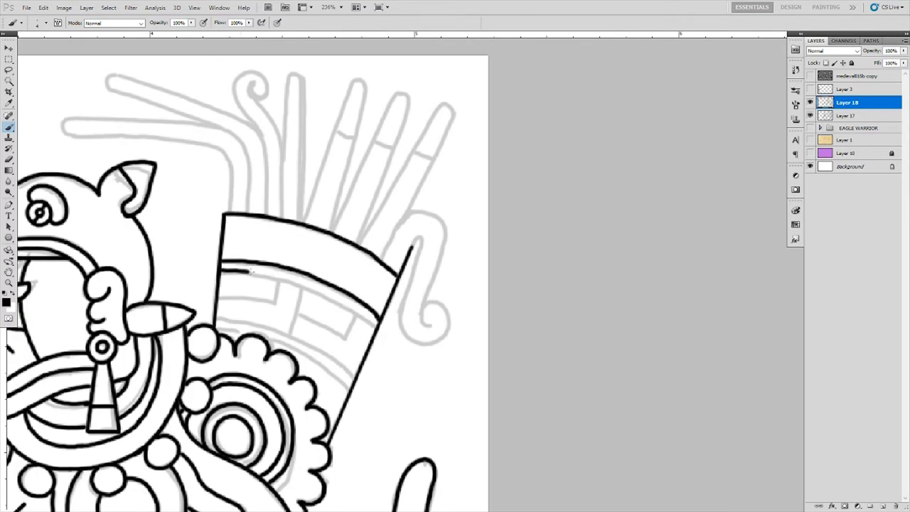
mouse_move(215, 315)
mouse_down()
mouse_move(358, 383)
mouse_move(331, 381)
mouse_up()
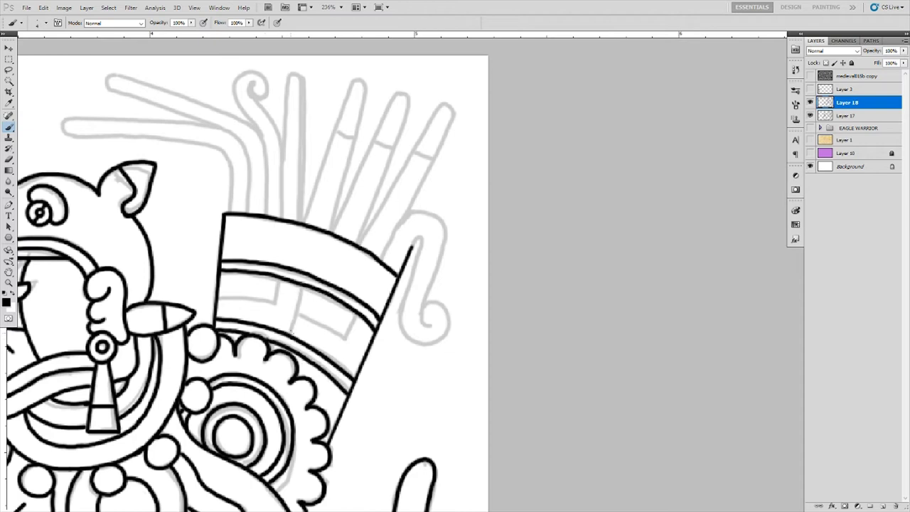
drag(291, 285, 356, 340)
drag(227, 277, 281, 306)
key(ctrl+minus)
key(ctrl+plus)
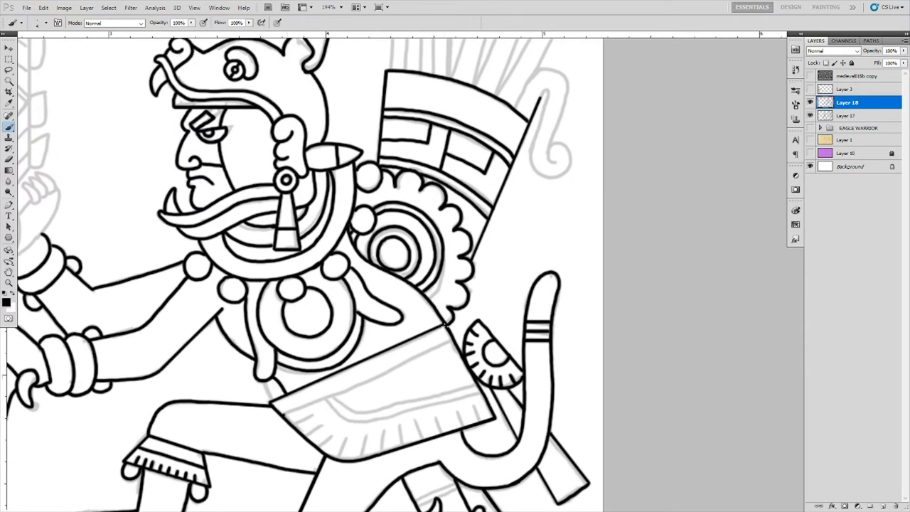
- Ink the diagonal line from the belt's right end and four loincloth fringe strokes
drag(447, 324, 278, 404)
drag(348, 436, 340, 458)
drag(369, 436, 362, 458)
drag(404, 420, 399, 446)
drag(424, 420, 416, 440)
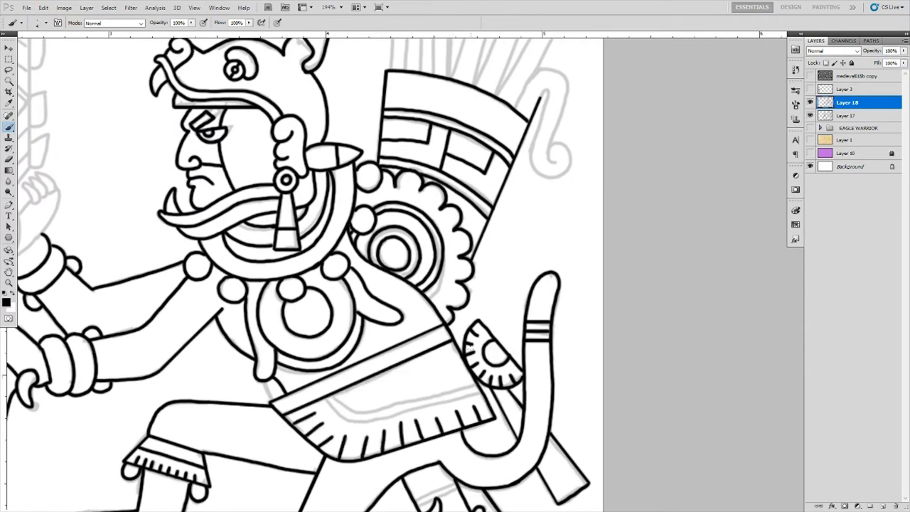
- Extend the loincloth's top edge line, reviewing the inking with the sketch hidden
scroll(349, 342, down, 2)
scroll(348, 342, down, 2)
click(810, 115)
scroll(348, 342, up, 3)
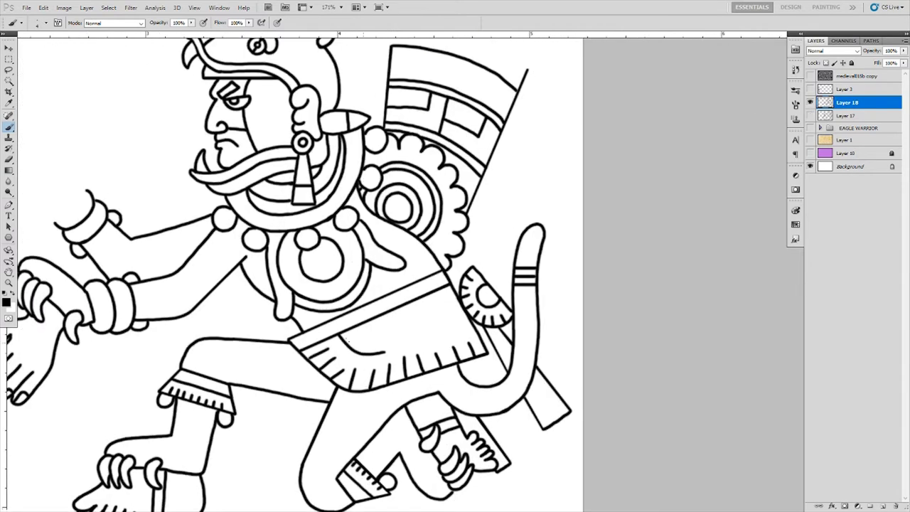
drag(385, 352, 471, 326)
scroll(296, 260, down, 3)
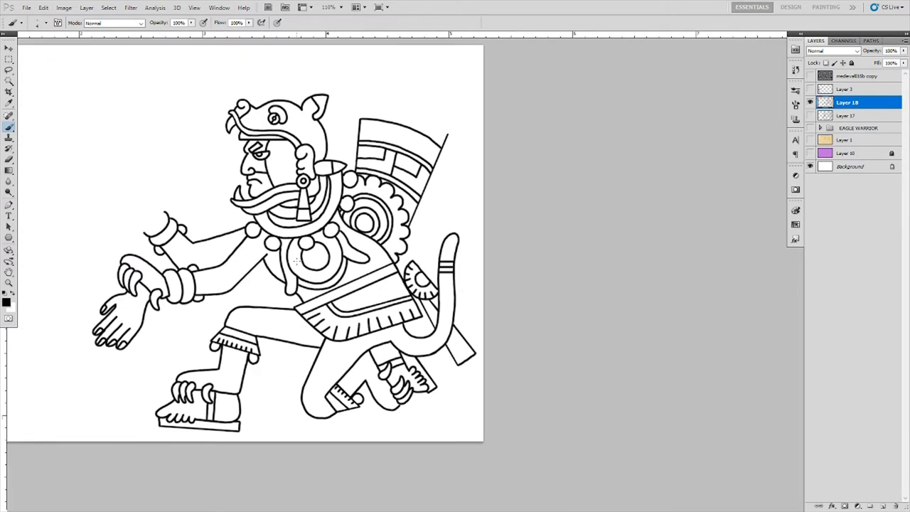
click(810, 115)
scroll(453, 105, up, 2)
scroll(452, 106, up, 1)
- Ink the hooked curl beside the quiver and long banded feathers toward the upper right
mouse_move(416, 174)
mouse_down()
mouse_move(457, 234)
mouse_move(450, 249)
mouse_up()
drag(450, 144, 427, 311)
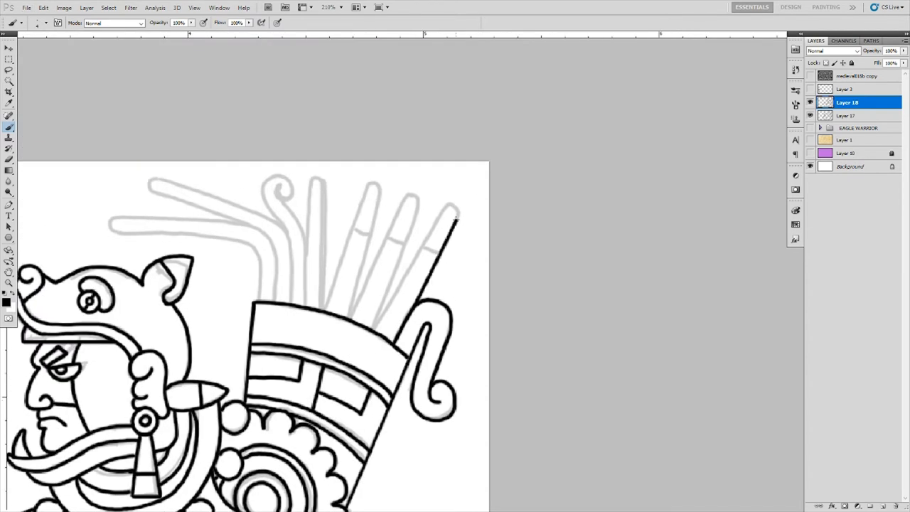
drag(372, 328, 447, 206)
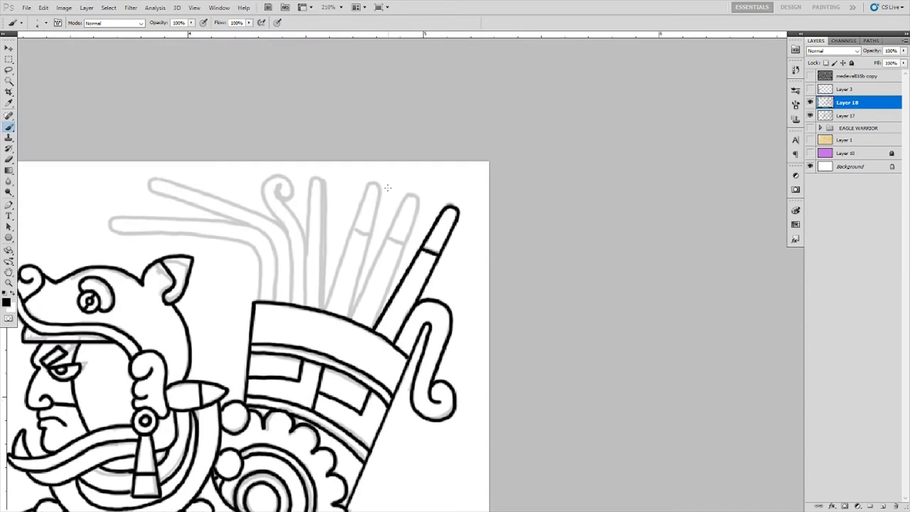
drag(371, 327, 421, 194)
mouse_move(349, 318)
mouse_down()
mouse_move(404, 205)
mouse_move(382, 193)
mouse_move(378, 207)
mouse_up()
mouse_move(324, 312)
mouse_down()
mouse_move(367, 192)
mouse_move(435, 244)
mouse_up()
- Ink the remaining feathers: the base curl, the bent feather and the horizontal feather
mouse_move(396, 376)
mouse_down()
mouse_move(385, 249)
mouse_move(380, 376)
mouse_up()
drag(357, 254, 362, 320)
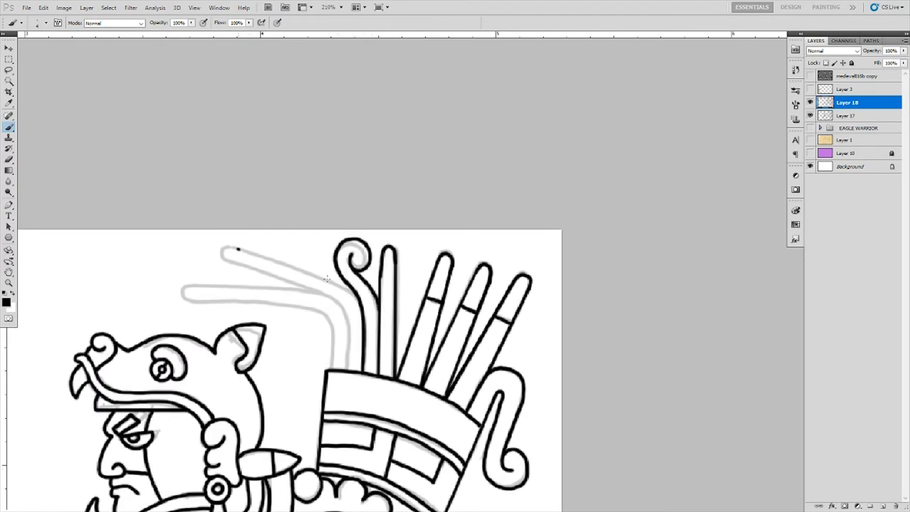
drag(328, 279, 357, 297)
mouse_move(238, 249)
mouse_down()
mouse_move(229, 265)
mouse_move(328, 296)
mouse_move(348, 371)
mouse_up()
drag(195, 286, 288, 286)
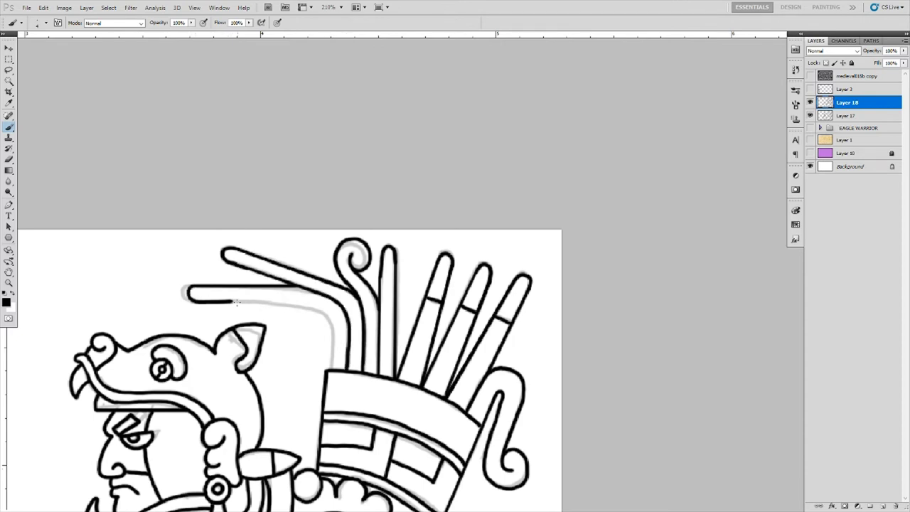
mouse_move(237, 302)
mouse_down()
mouse_move(333, 333)
mouse_move(299, 286)
mouse_move(330, 326)
mouse_up()
scroll(320, 320, up, 3)
- Ink the warrior's hand: finger loops, back of the hand and raised thumb
mouse_move(287, 306)
mouse_down()
mouse_move(329, 350)
mouse_move(323, 371)
mouse_move(418, 286)
mouse_move(388, 305)
mouse_up()
drag(390, 271, 402, 301)
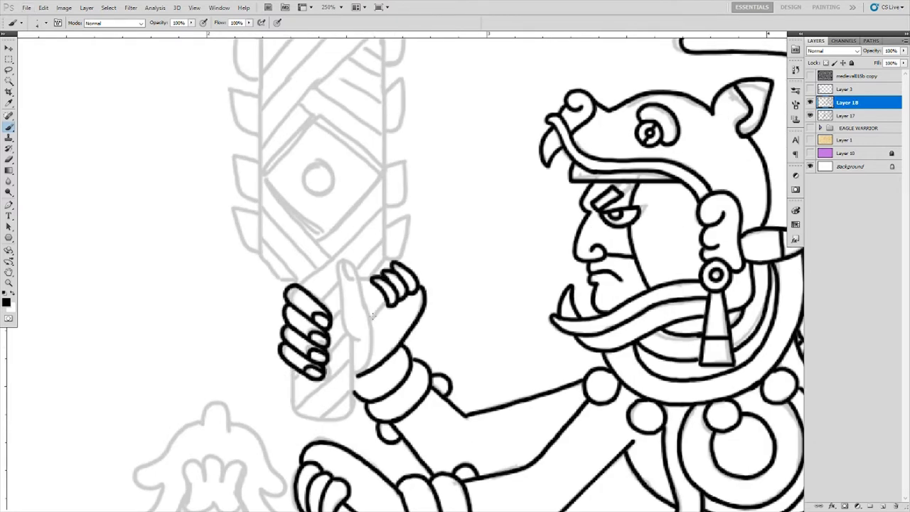
mouse_move(356, 376)
mouse_down()
mouse_move(371, 283)
mouse_move(341, 344)
mouse_up()
scroll(341, 320, down, 3)
scroll(367, 220, up, 4)
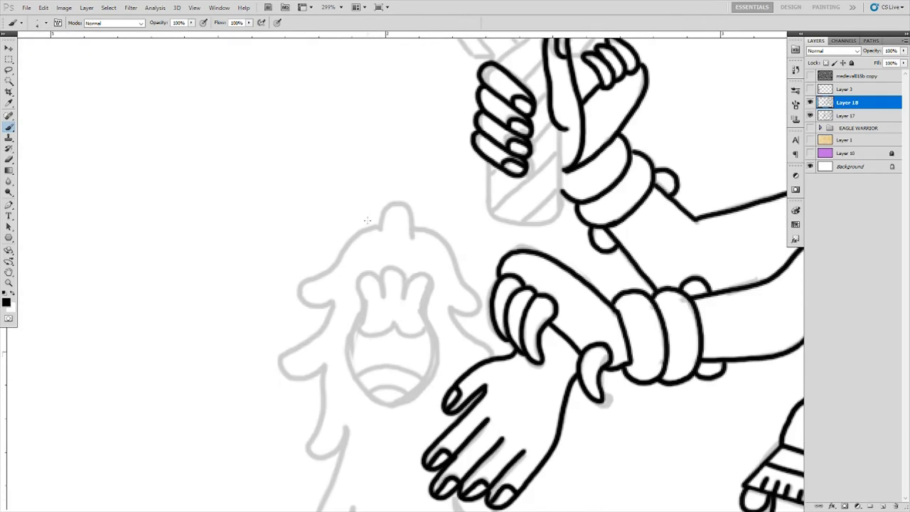
- Ink the held face's right outline, finger shapes, bottom arcs and wavy line
drag(408, 274, 397, 404)
mouse_move(382, 298)
mouse_down()
mouse_move(407, 296)
mouse_move(390, 407)
mouse_move(413, 388)
mouse_up()
drag(357, 377, 427, 374)
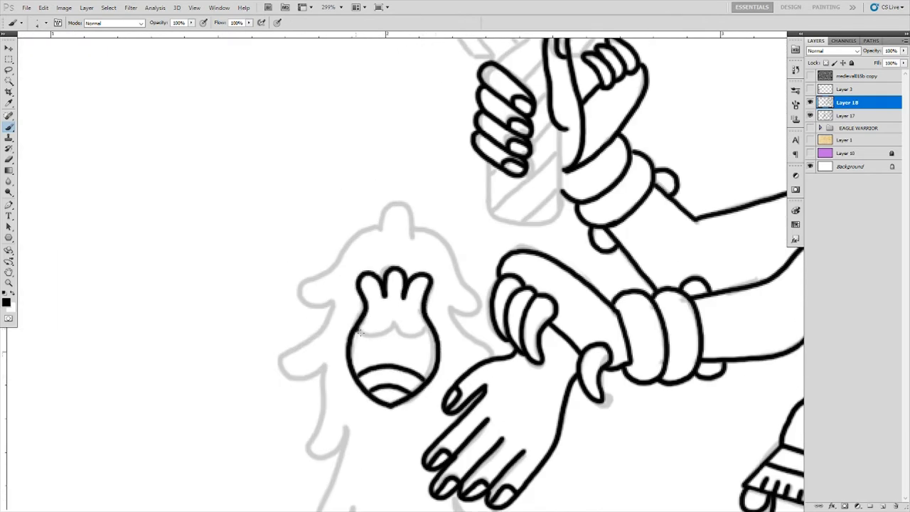
drag(360, 333, 427, 324)
- Ink the held head's outline: top bump, left side and lower lobes
mouse_move(380, 229)
mouse_down()
mouse_move(412, 229)
mouse_move(455, 258)
mouse_up()
key(ctrl+z)
mouse_move(412, 230)
mouse_down()
mouse_move(442, 242)
mouse_move(451, 310)
mouse_move(491, 349)
mouse_up()
drag(377, 226, 302, 307)
mouse_move(302, 308)
mouse_down()
mouse_move(398, 240)
mouse_move(435, 312)
mouse_move(411, 259)
mouse_up()
- Ink the hanging hand's outline and fingers, then view the whole drawing
mouse_move(416, 223)
mouse_down()
mouse_move(435, 291)
mouse_move(440, 365)
mouse_move(401, 260)
mouse_up()
mouse_move(503, 260)
mouse_down()
mouse_move(532, 369)
mouse_move(461, 393)
mouse_move(424, 332)
mouse_up()
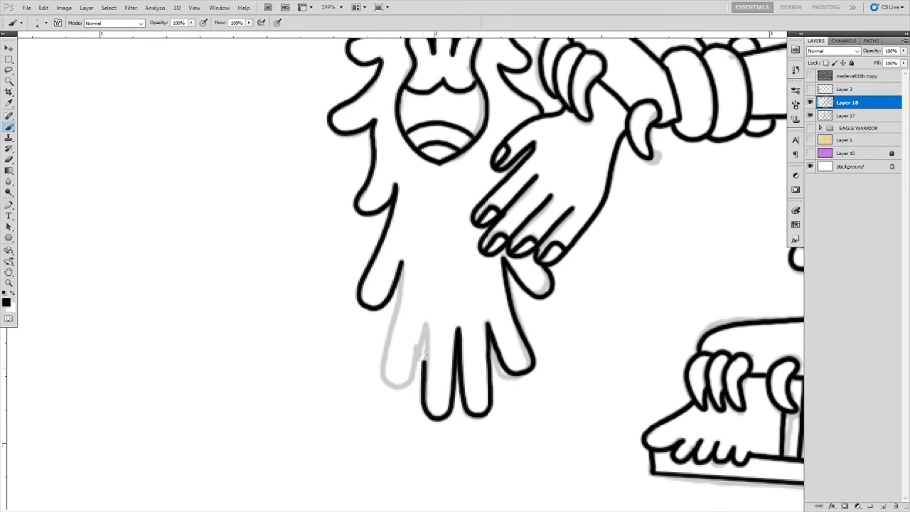
drag(426, 363, 400, 265)
key(ctrl+0)
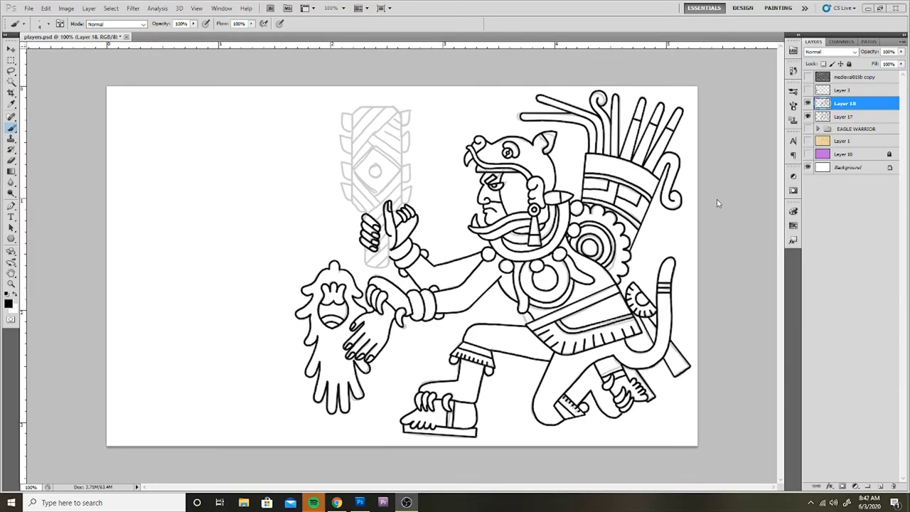
scroll(419, 342, up, 3)
- Ink the club's outline with angled top corners and a diagonal line across its bottom
shift+click(392, 136)
shift+click(409, 123)
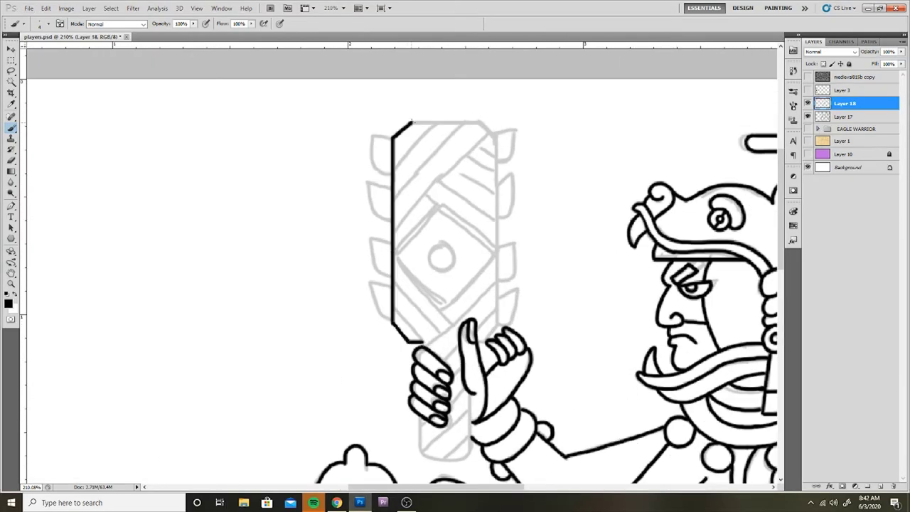
shift+click(486, 122)
shift+click(496, 137)
shift+click(496, 324)
drag(420, 344, 429, 281)
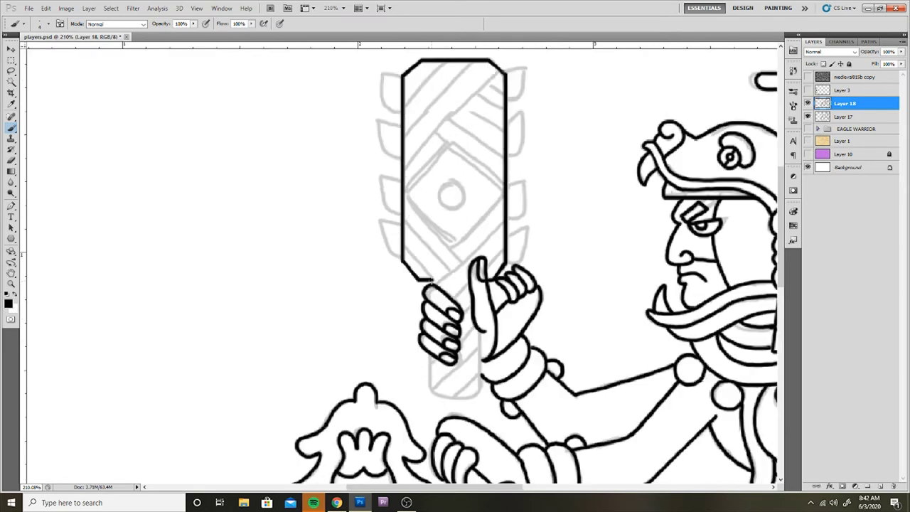
drag(467, 387, 498, 468)
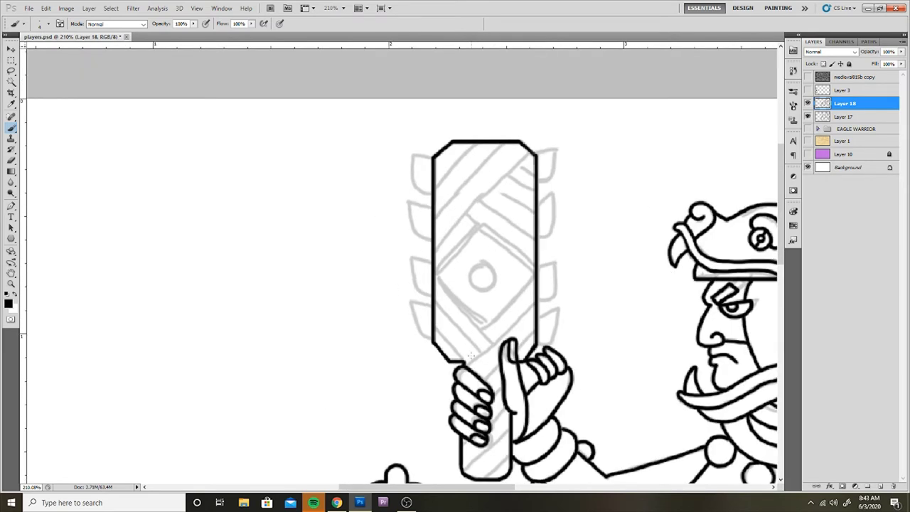
shift+click(466, 359)
- Ink a second parallel diagonal, checking against Layer 17's grey sketch and leaving it hidden
click(808, 116)
click(808, 117)
click(808, 117)
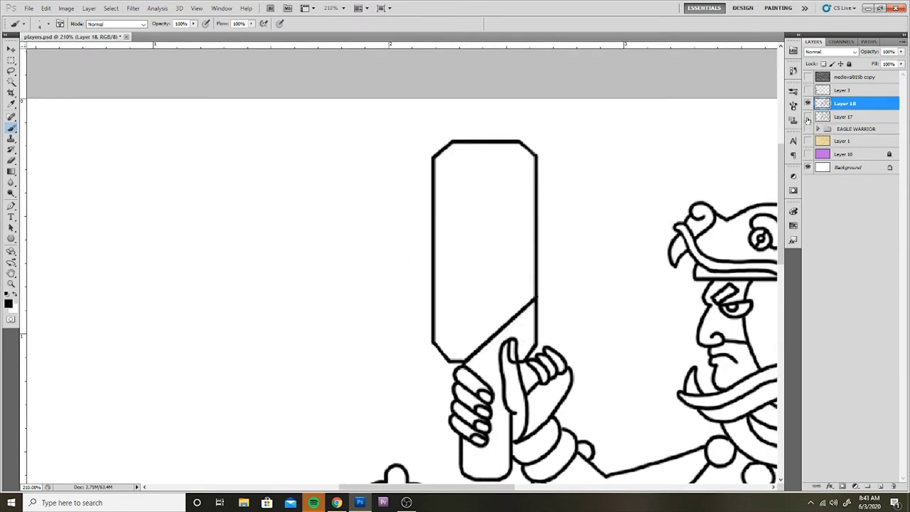
shift+click(534, 283)
click(808, 117)
click(808, 116)
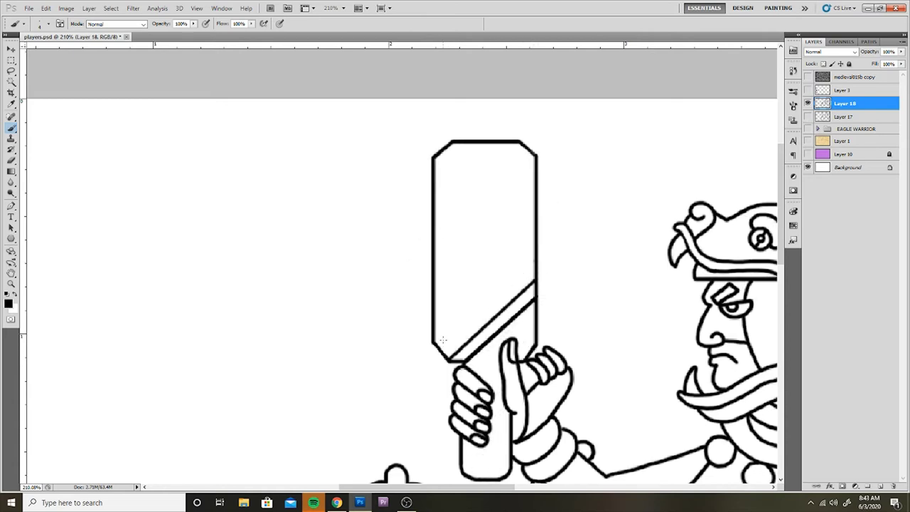
scroll(545, 288, up, 1)
click(808, 117)
click(808, 117)
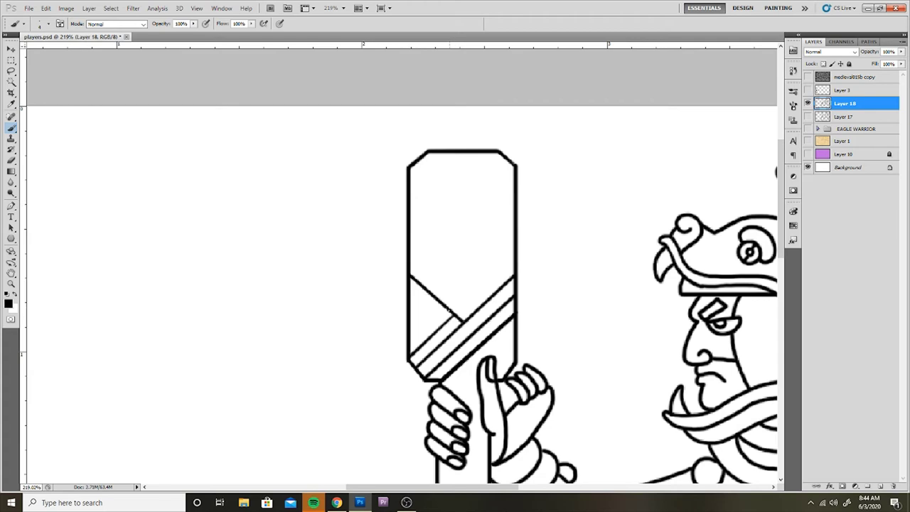
scroll(469, 197, up, 1)
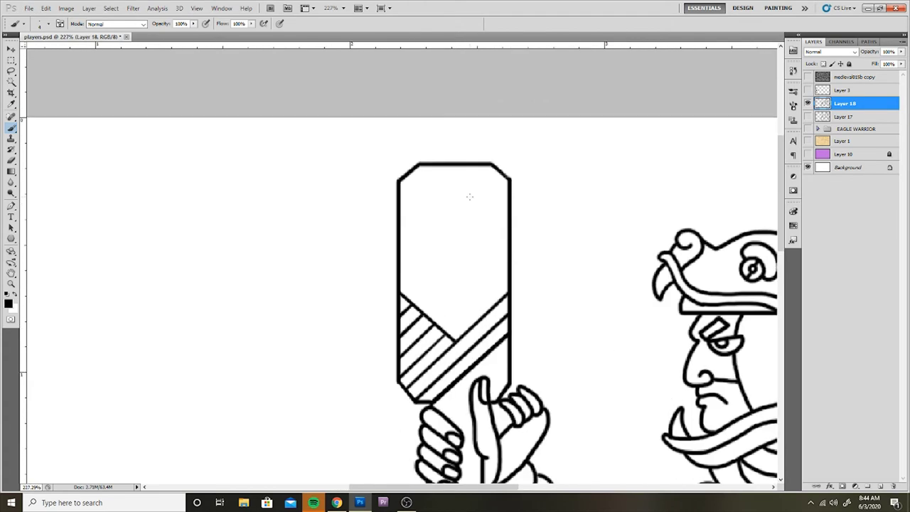
- Erase the lower-left hatching and ink chevron band lines across the club, undoing a stray stroke
drag(404, 307, 443, 376)
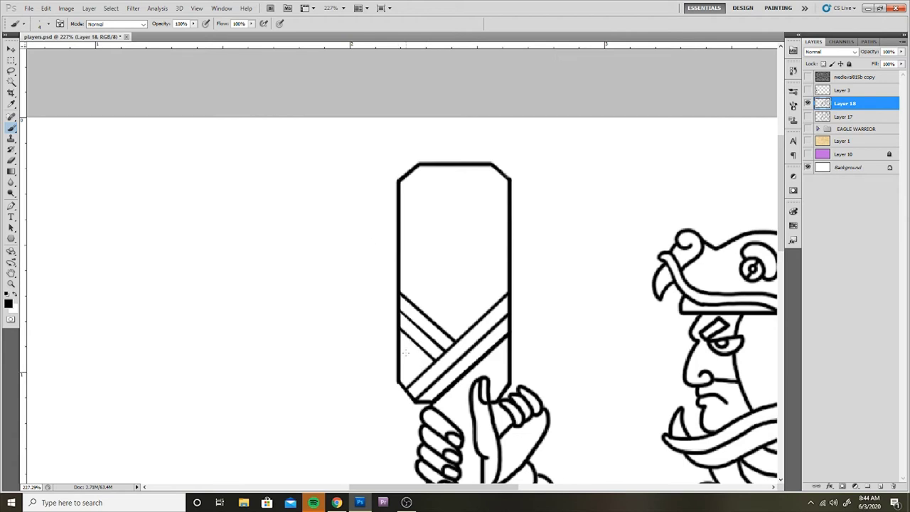
scroll(404, 305, down, 3)
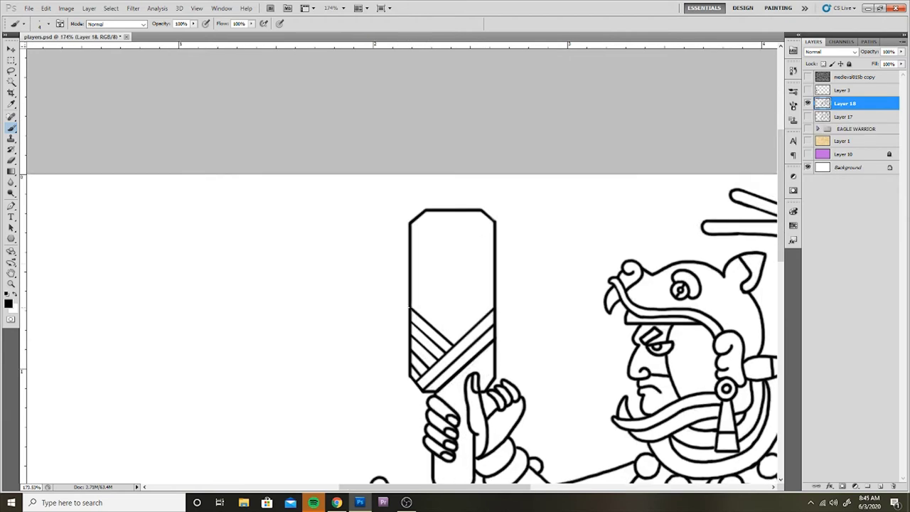
shift+click(411, 305)
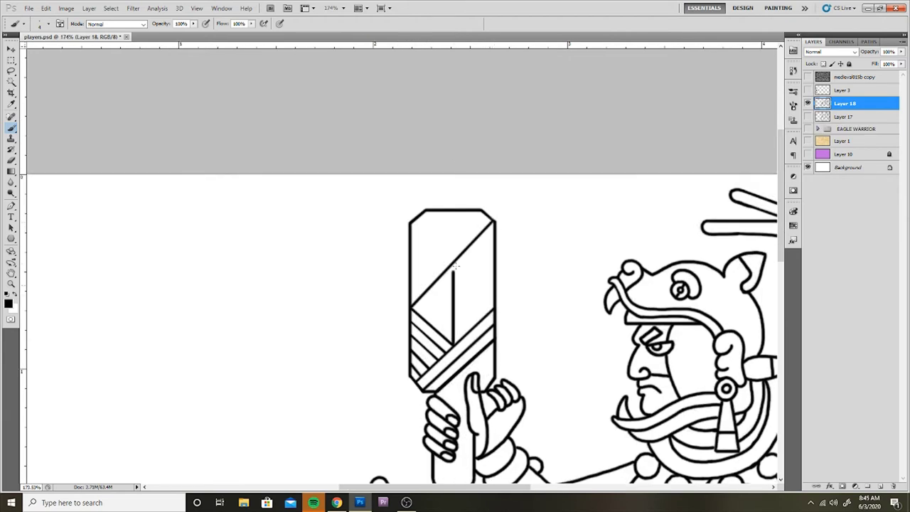
click(493, 305)
shift+click(454, 263)
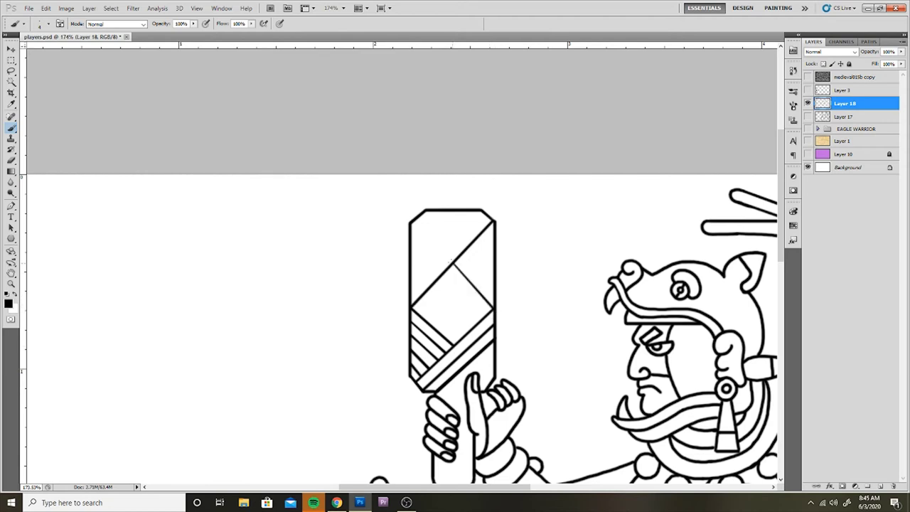
scroll(454, 265, up, 2)
shift+click(456, 376)
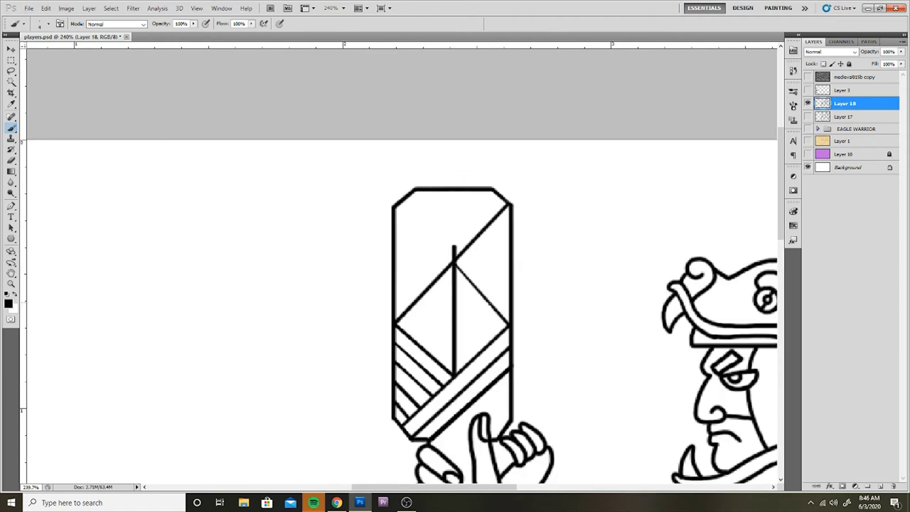
key(ctrl+alt+z)
key(ctrl+alt+z)
key(ctrl+alt+z)
key(ctrl+alt+z)
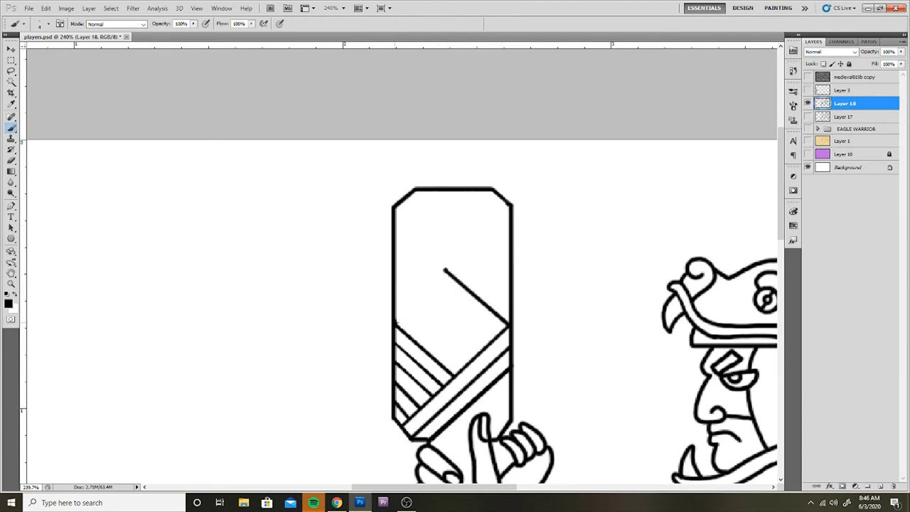
- Ink a thick diagonal in the club's upper part and add a new layer above Layer 18
mouse_move(510, 228)
mouse_down()
mouse_move(396, 324)
mouse_move(397, 308)
mouse_up()
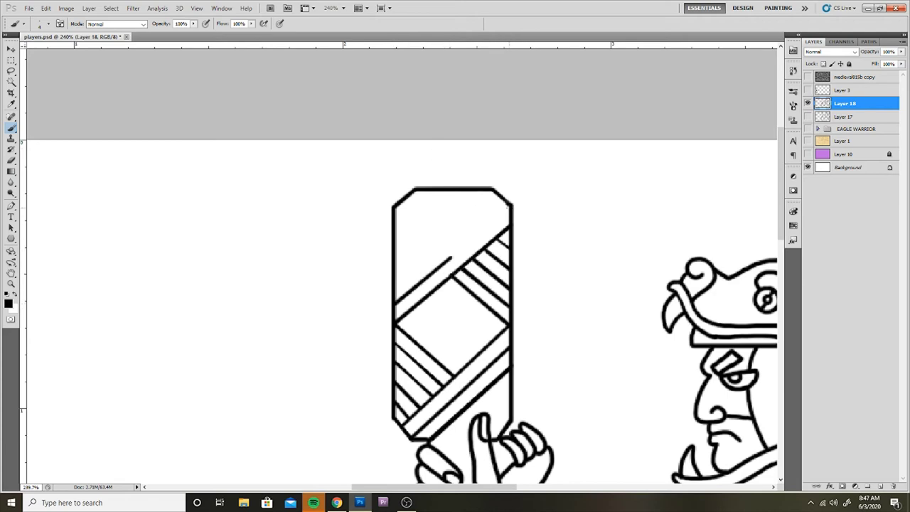
drag(402, 240, 397, 261)
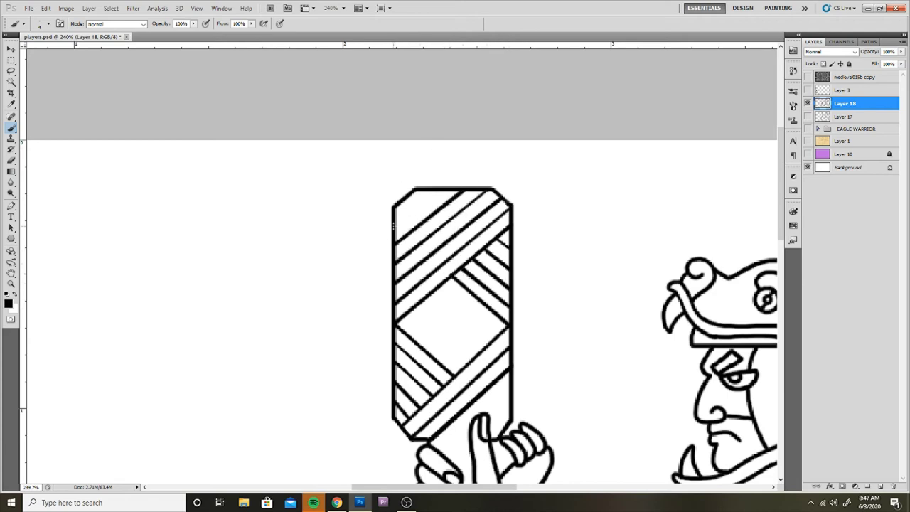
scroll(372, 408, down, 2)
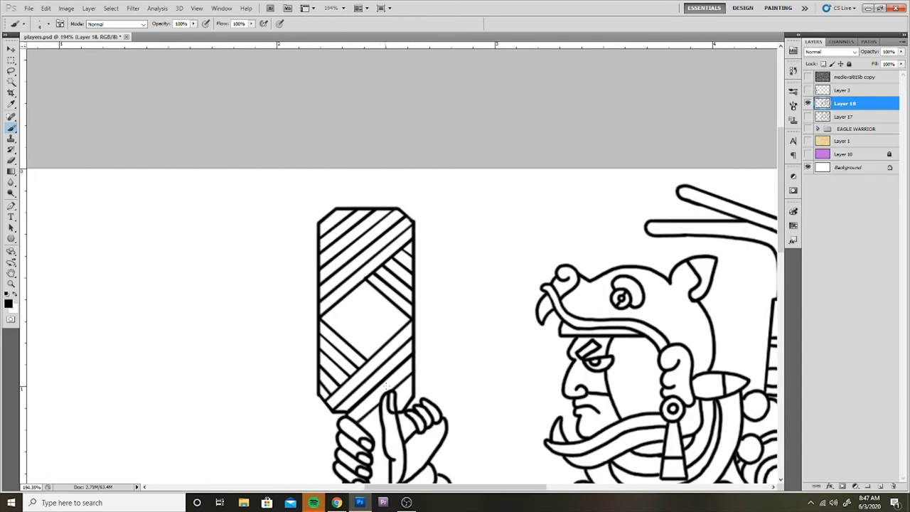
drag(386, 385, 467, 228)
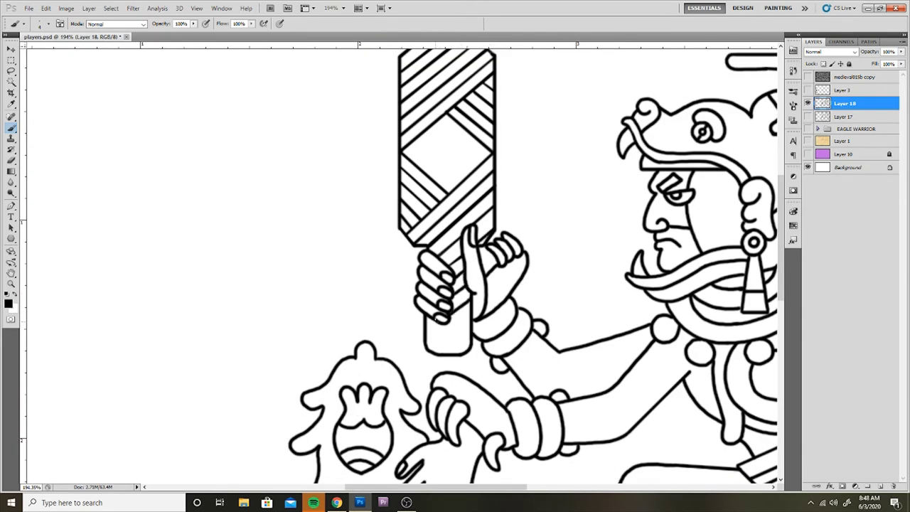
scroll(401, 263, down, 2)
scroll(402, 263, up, 3)
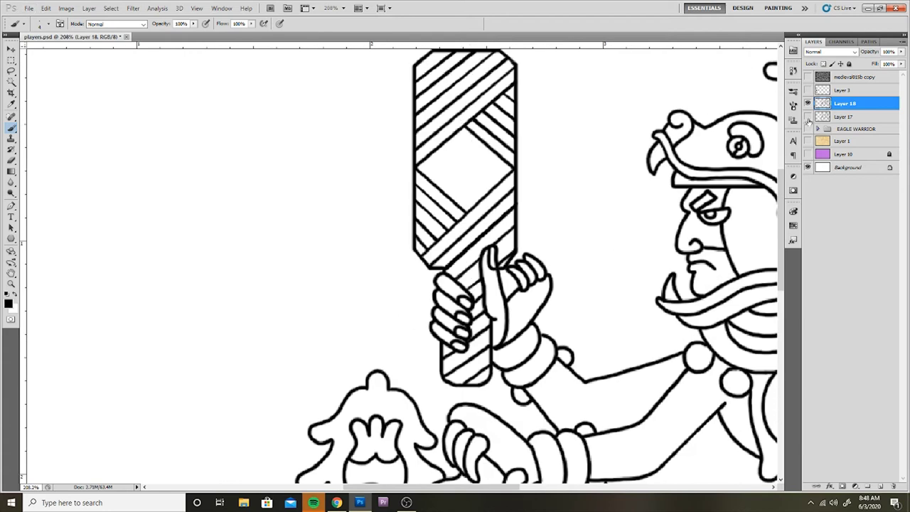
scroll(503, 142, down, 3)
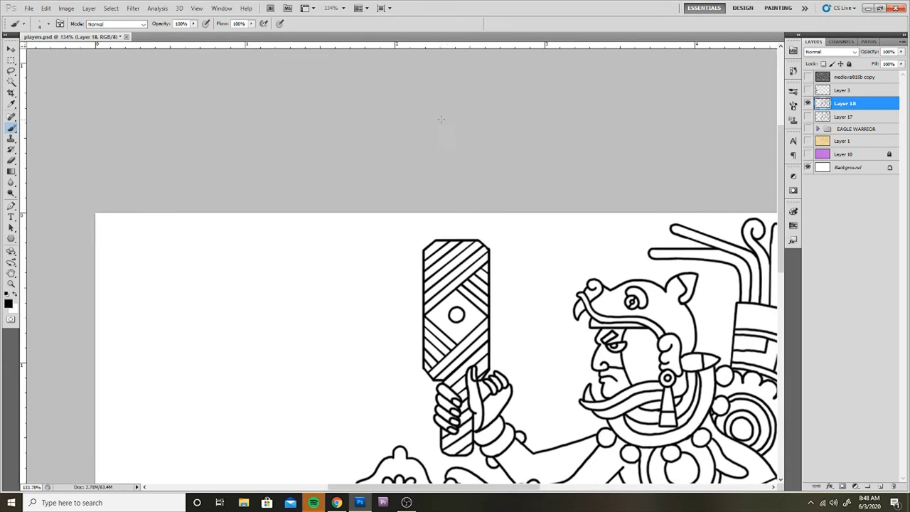
key(ctrl+shift+alt+n)
scroll(453, 293, up, 4)
scroll(456, 320, down, 2)
- Place duplicated leaf copies down the club's left edge and select the copy layers
key(v)
drag(461, 210, 461, 302)
drag(461, 302, 461, 349)
drag(439, 257, 439, 248)
ctrl+click(851, 117)
ctrl+click(850, 130)
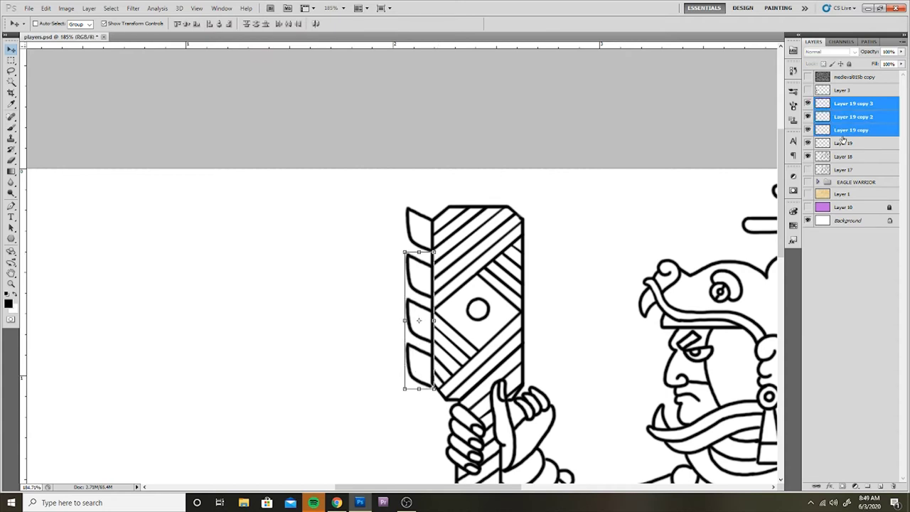
ctrl+click(851, 130)
ctrl+click(851, 117)
- Merge the leaf copies into one strip, flip it onto the club's right side, and merge it into Layer 18
scroll(455, 284, down, 1)
key(ctrl+e)
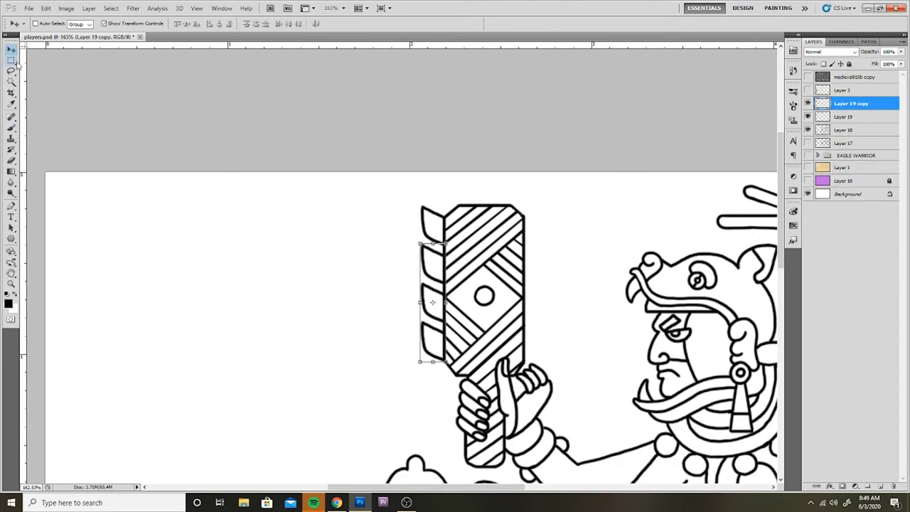
key(ctrl+t)
drag(424, 283, 543, 266)
key(b)
key(Return)
key(ctrl+0)
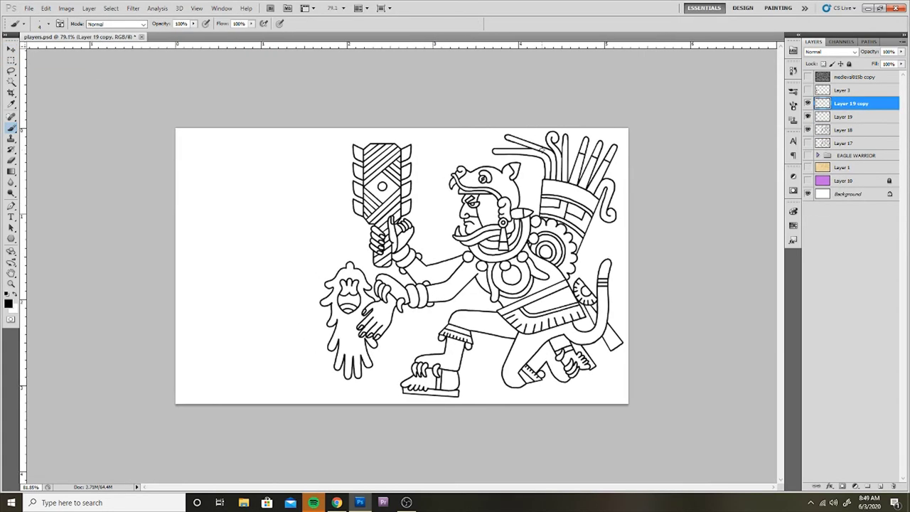
key(ctrl+e)
key(ctrl+e)
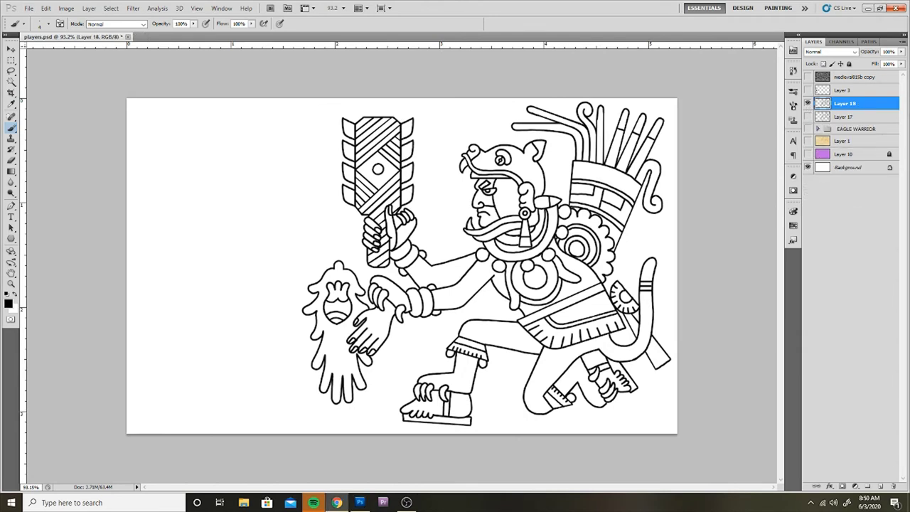
- Lock Layer 18 with Lock All and switch to the Magic Wand tool
scroll(402, 266, up, 1)
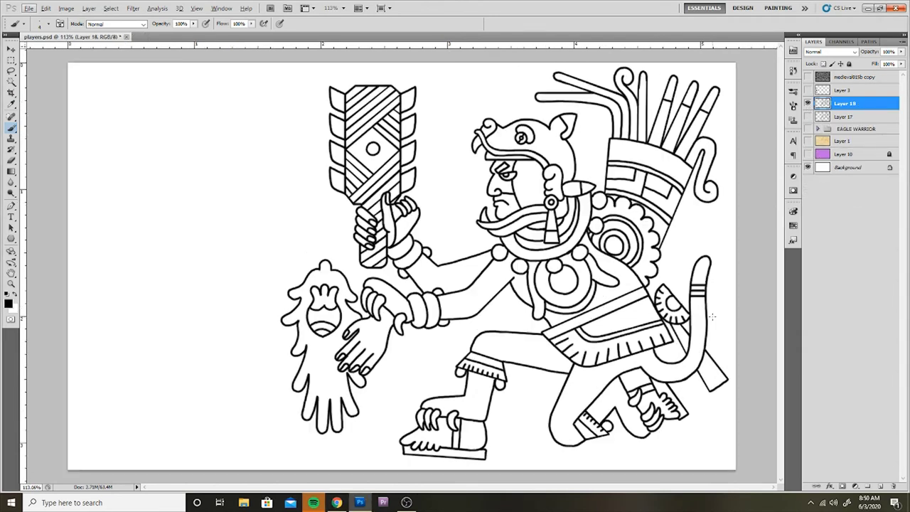
key(w)
click(11, 127)
scroll(40, 158, up, 2)
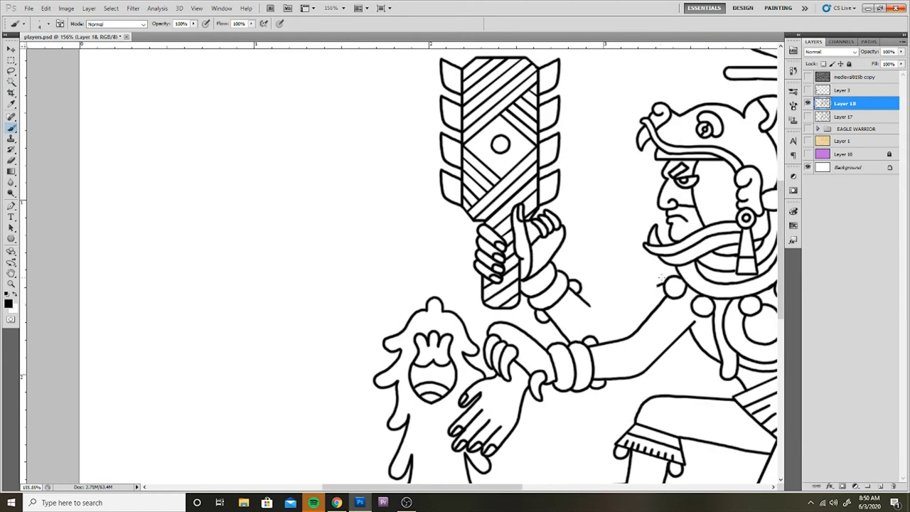
scroll(658, 282, up, 1)
scroll(656, 293, down, 3)
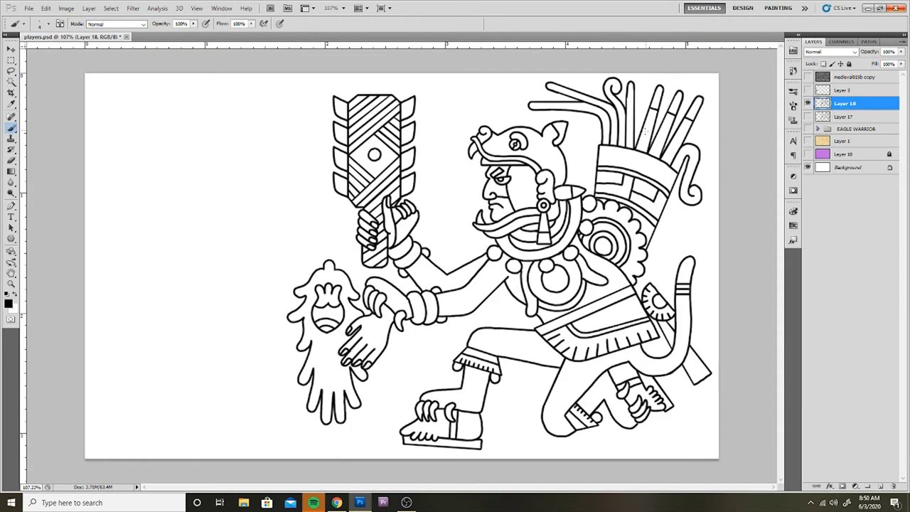
key(w)
click(849, 64)
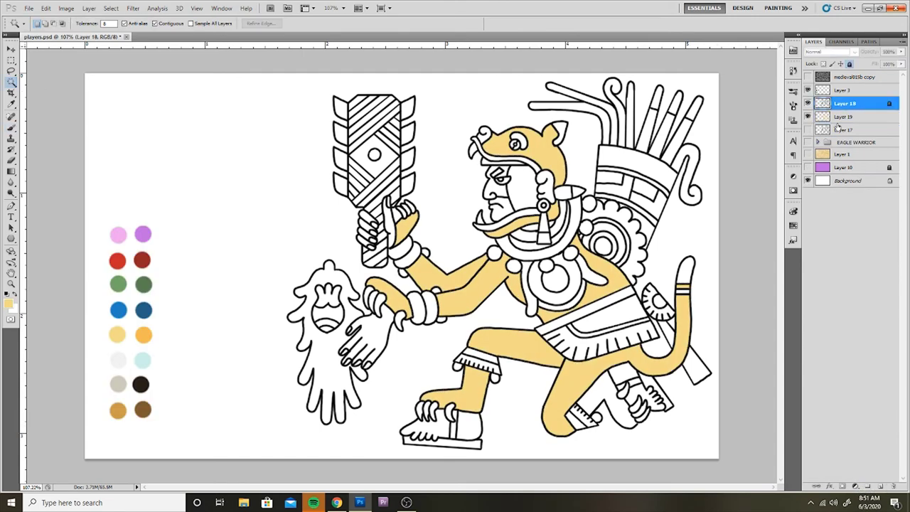
- Fill the weapon edges, mouth and tail tip dark brown on the colour layer
key(alt+bracketright)
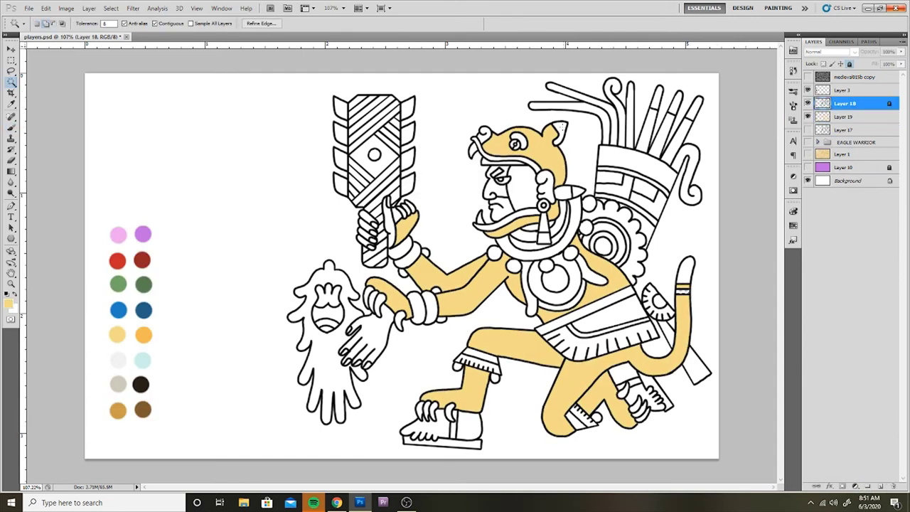
shift+click(686, 270)
click(142, 384)
key(alt+bracketleft)
key(alt+BackSpace)
key(ctrl+d)
key(alt+bracketright)
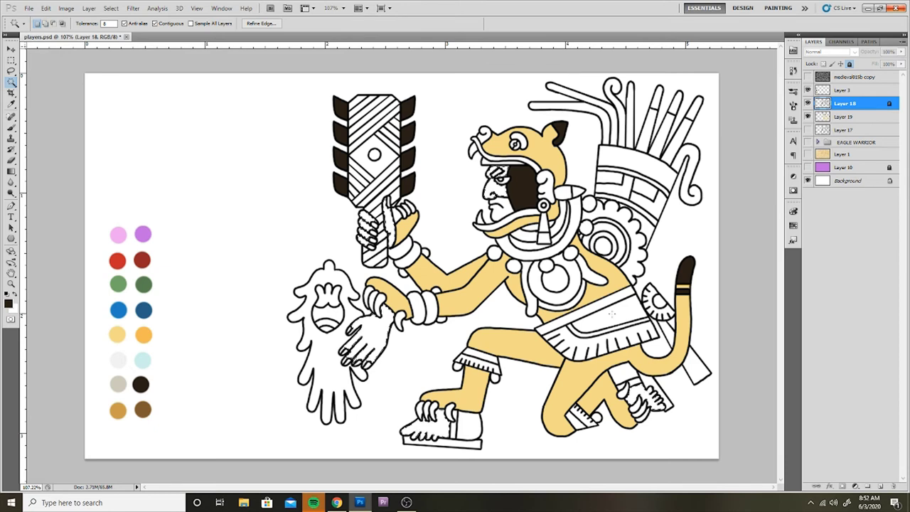
- Expand the selection and fill the hands, face and foot tan brown
key(alt+s)
key(m)
key(e)
key(Return)
key(alt+bracketleft)
key(alt+BackSpace)
key(ctrl+d)
key(b)
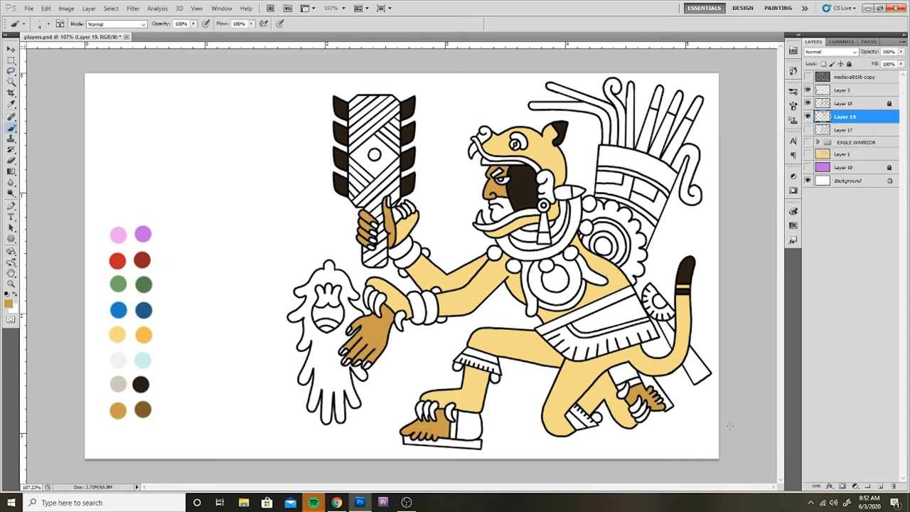
- Magic Wand the trophy hand figure, the beard and the small white area by the mouth
scroll(372, 217, up, 3)
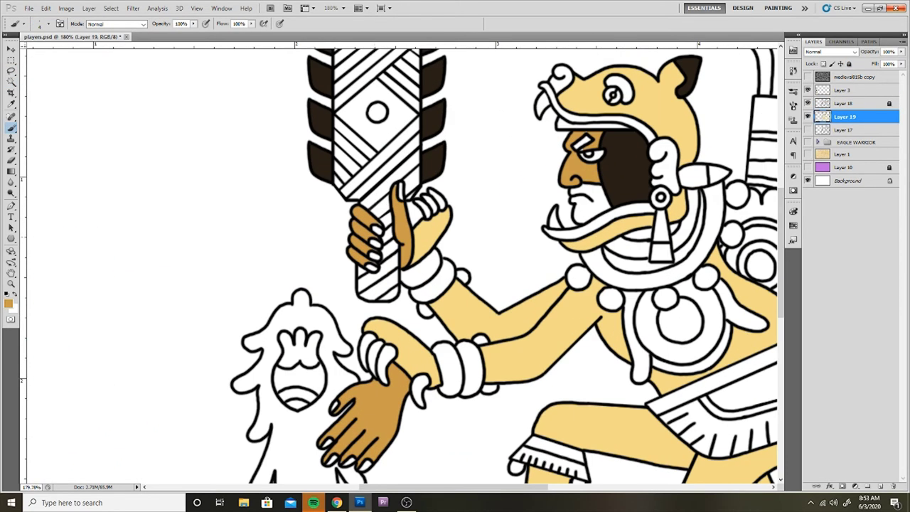
scroll(394, 189, down, 2)
scroll(395, 189, down, 2)
key(w)
key(alt+bracketright)
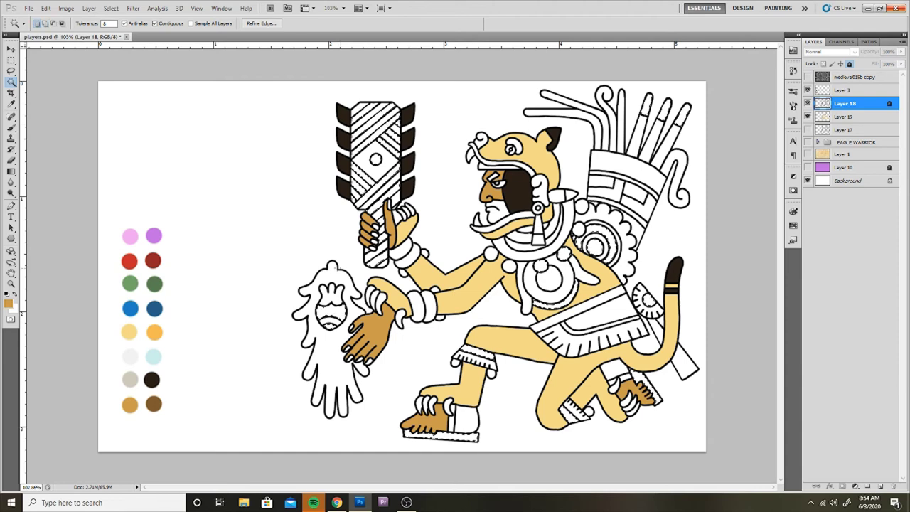
shift+click(333, 298)
shift+click(494, 206)
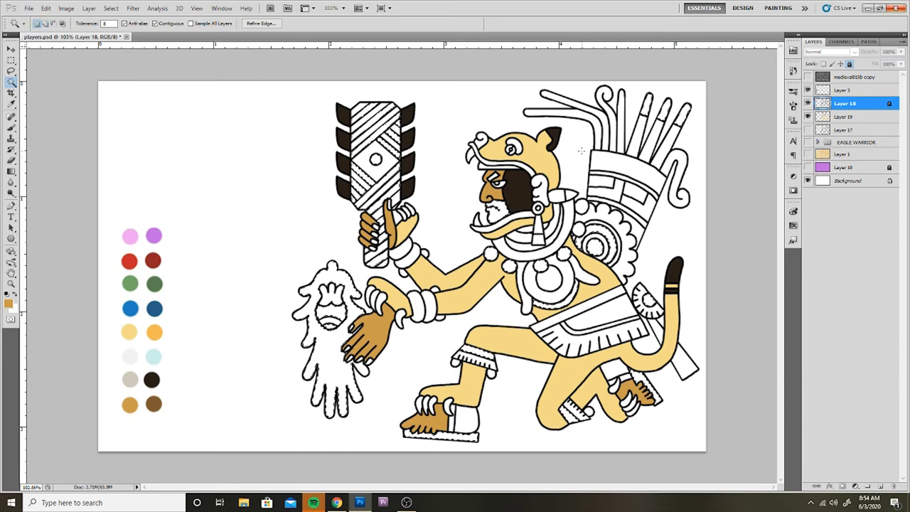
shift+click(569, 194)
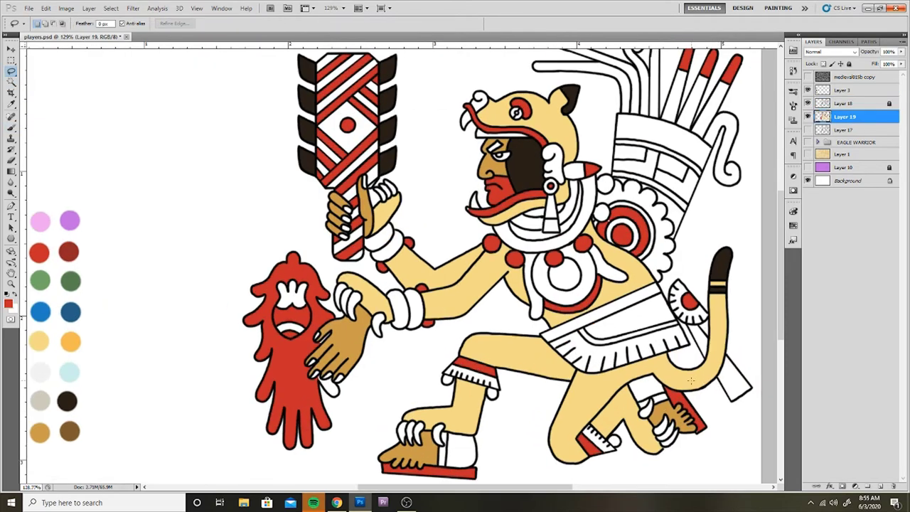
- Fill the strip under the jaw dark brown on Layer 19
key(b)
scroll(334, 347, up, 2)
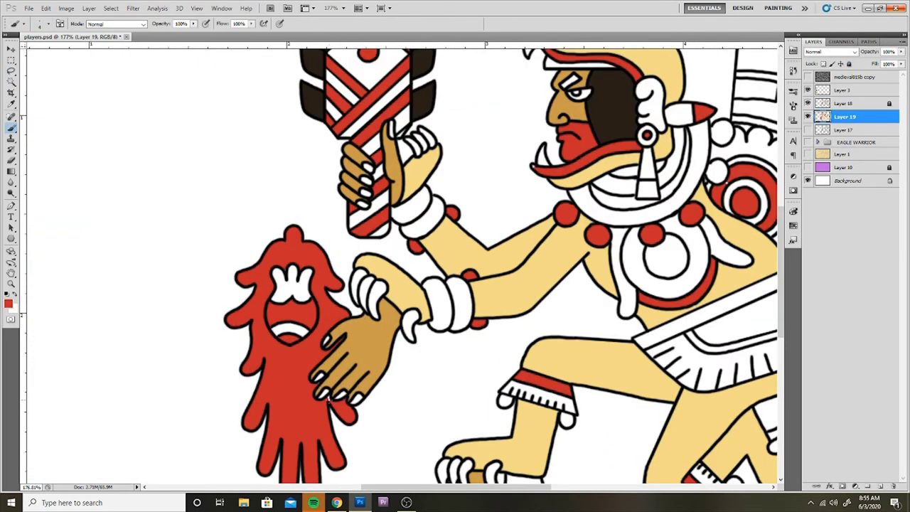
scroll(455, 256, down, 2)
scroll(456, 256, down, 1)
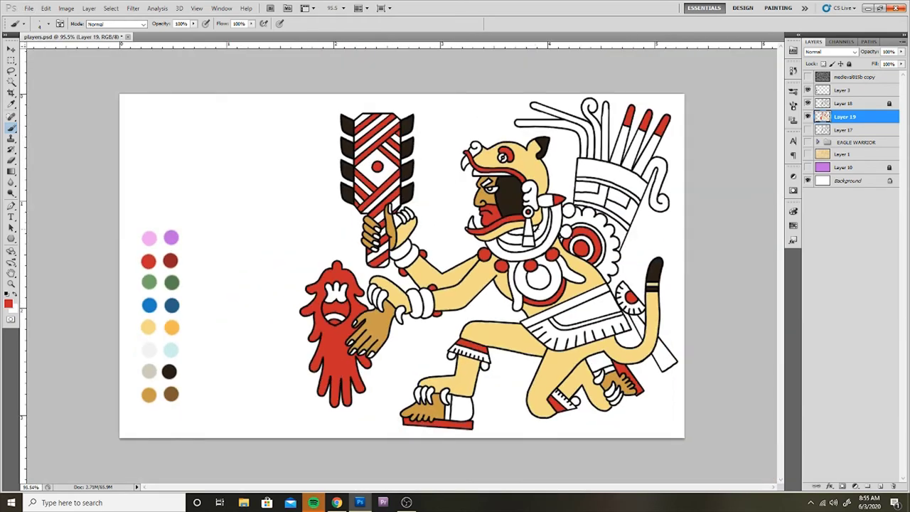
key(alt+bracketright)
key(w)
scroll(427, 188, up, 3)
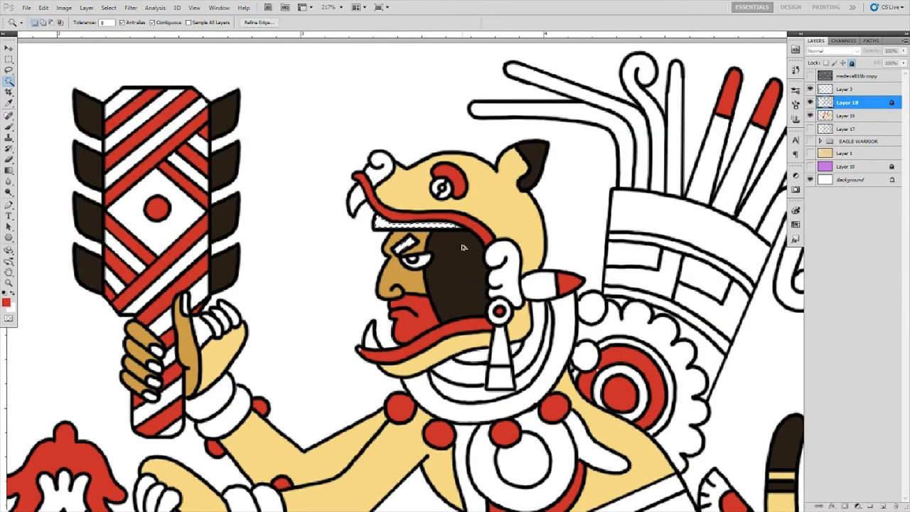
key(b)
key(alt+bracketleft)
alt+click(462, 247)
key(alt+BackSpace)
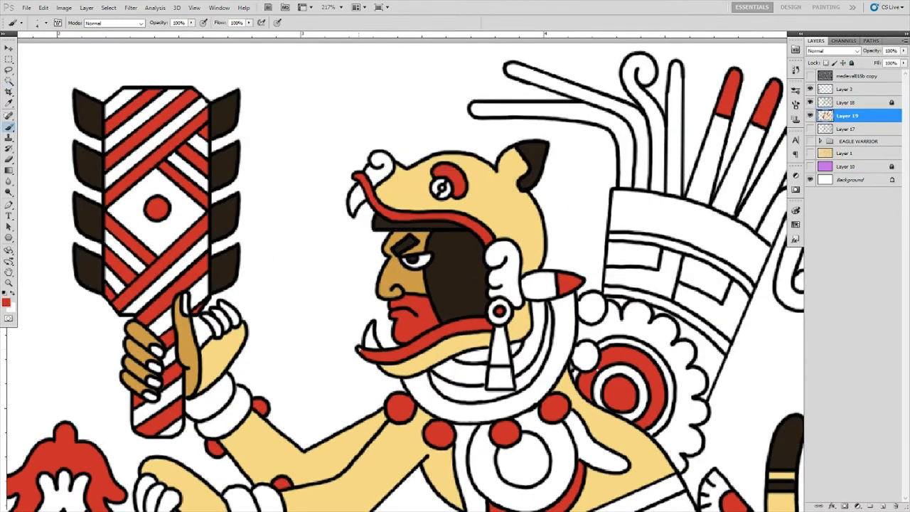
scroll(559, 233, down, 3)
- Fill the weapon's white areas with the medium brown swatch
key(w)
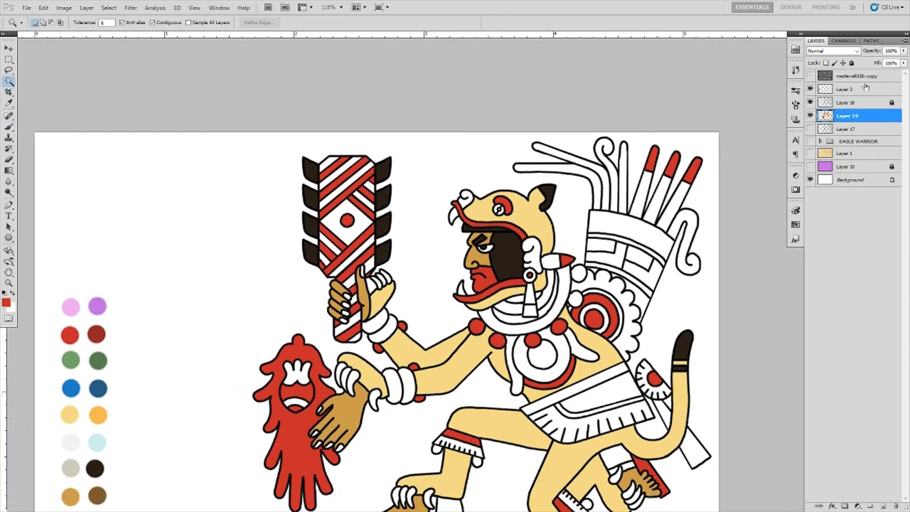
key(alt+bracketright)
click(338, 221)
drag(327, 241, 291, 165)
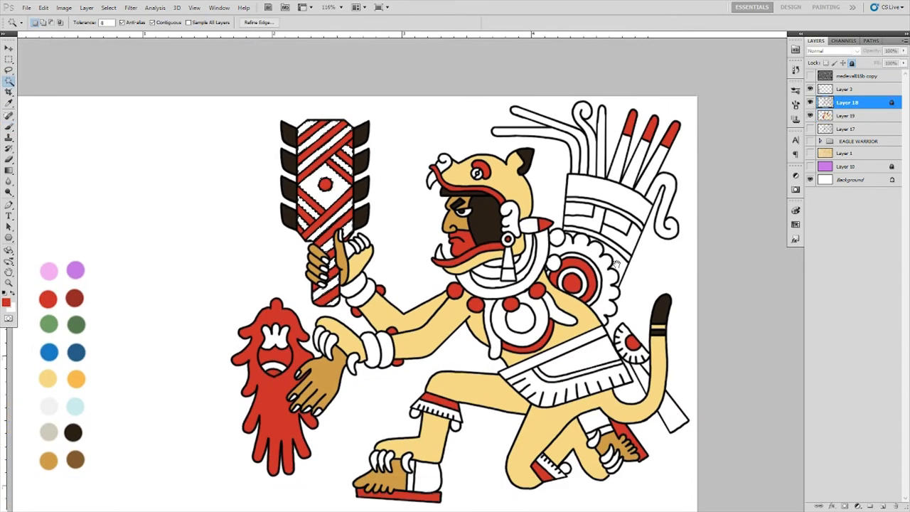
key(b)
alt+click(64, 415)
key(alt+bracketleft)
key(alt+BackSpace)
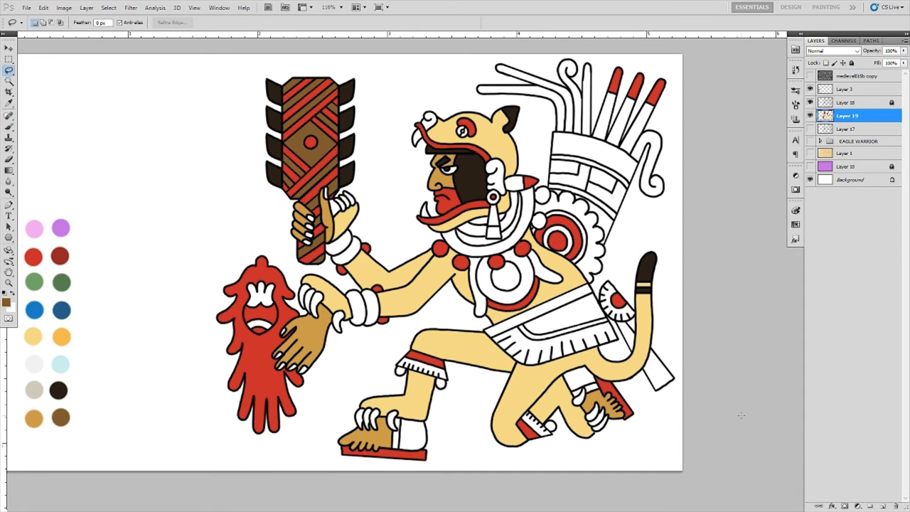
scroll(397, 391, up, 1)
- Magic Wand the white collar, upper-arm band and wrist cuff on the line-art layer
key(w)
key(alt+bracketright)
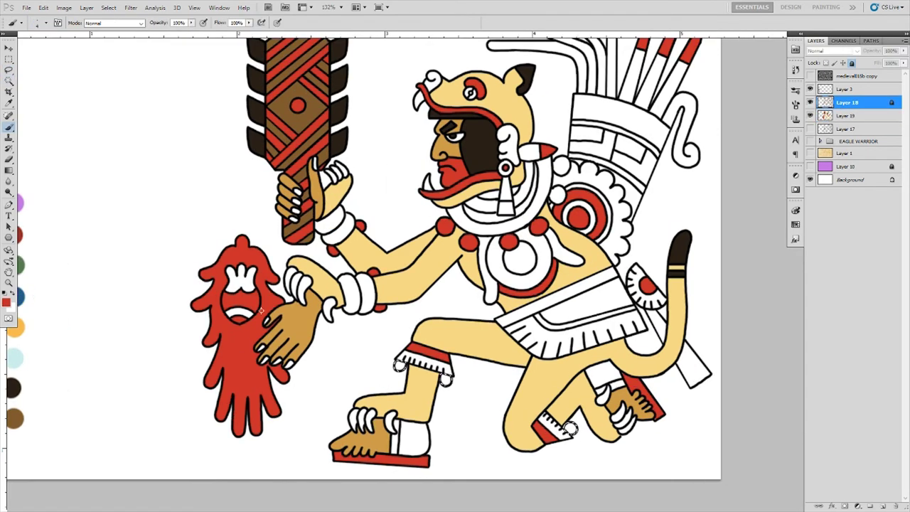
click(463, 263)
shift+click(290, 274)
shift+click(312, 340)
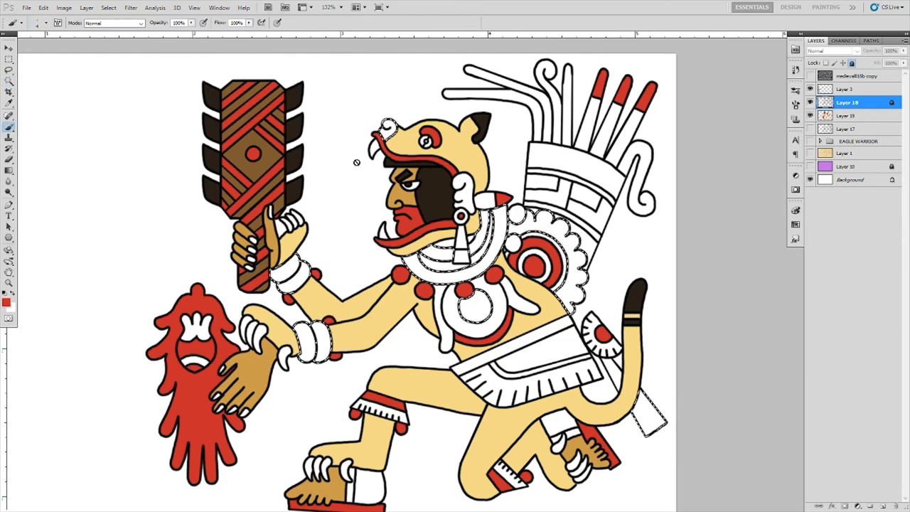
scroll(655, 427, down, 1)
- Fill the collar, arm band and wrist cuffs blue from the swatches
alt+click(132, 345)
key(alt+BackSpace)
key(alt+bracketleft)
scroll(658, 404, up, 2)
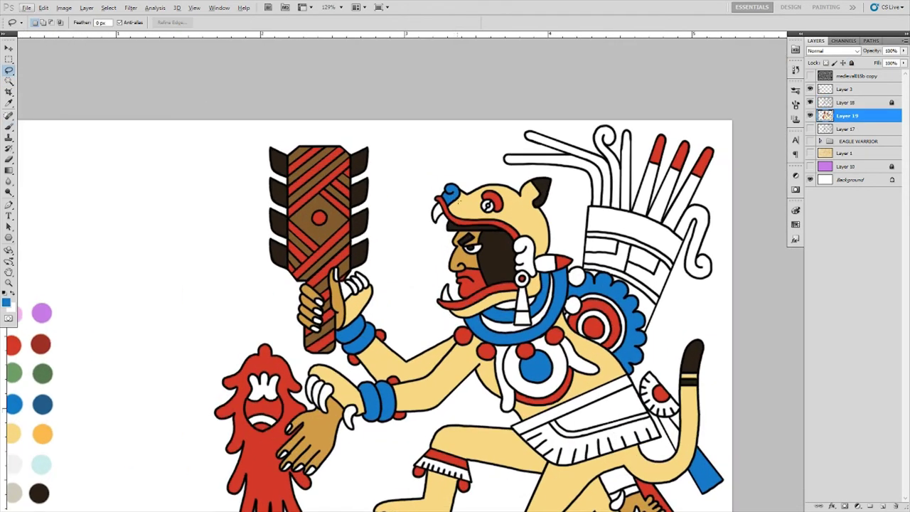
scroll(659, 403, down, 2)
key(w)
key(alt+bracketright)
scroll(498, 321, up, 2)
- Select the chest-disc areas, headdress feathers and quiver areas, and fill them green
click(432, 376)
shift+click(683, 121)
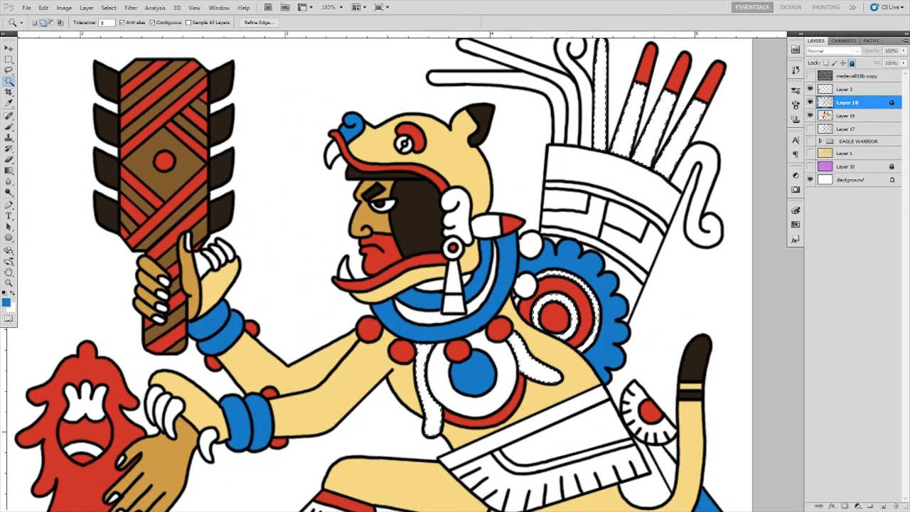
shift+click(533, 78)
shift+click(626, 206)
key(ctrl+alt+0)
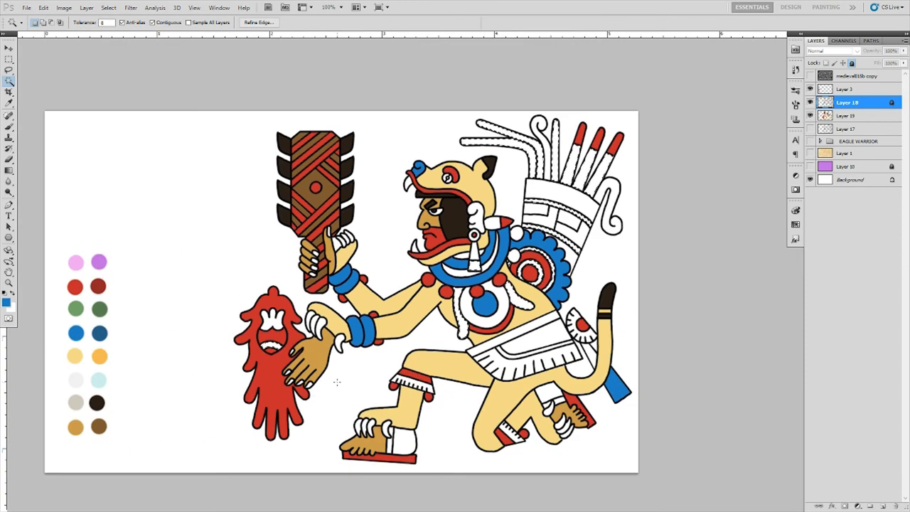
key(alt+BackSpace)
key(ctrl+d)
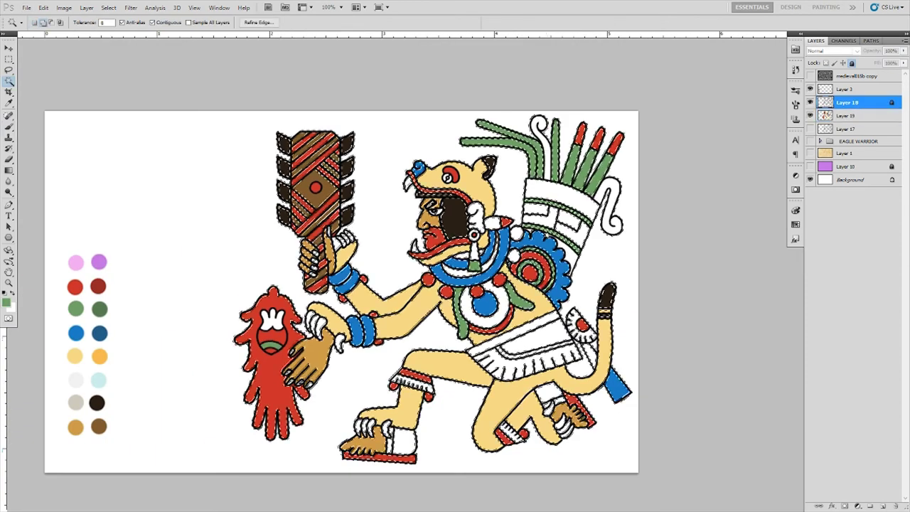
scroll(650, 399, up, 3)
scroll(651, 399, down, 2)
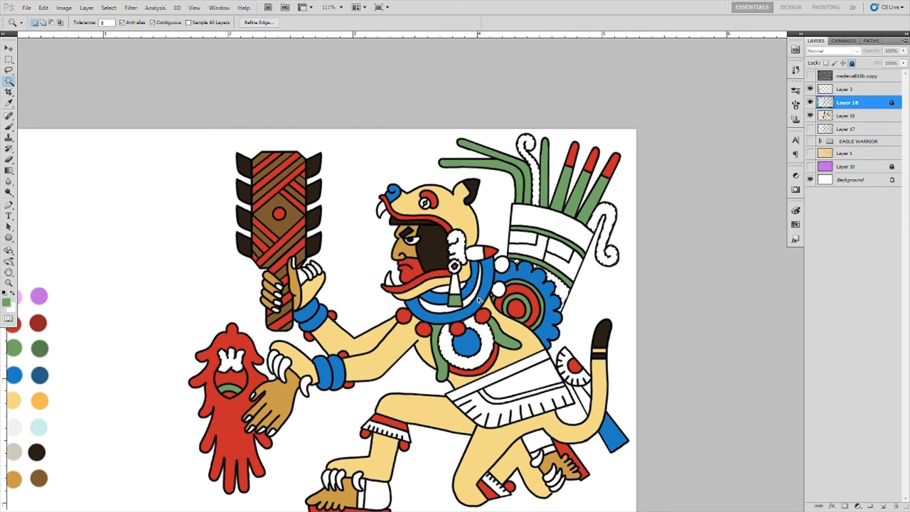
- Fill the headdress curls yellow and the medallion ring orange
key(alt+BackSpace)
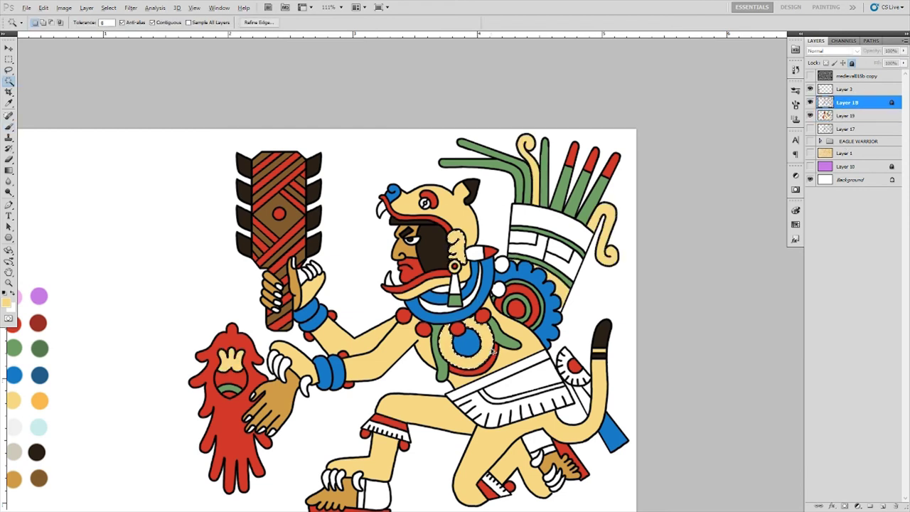
key(x)
key(alt+BackSpace)
key(alt+[)
key(b)
scroll(492, 349, up, 3)
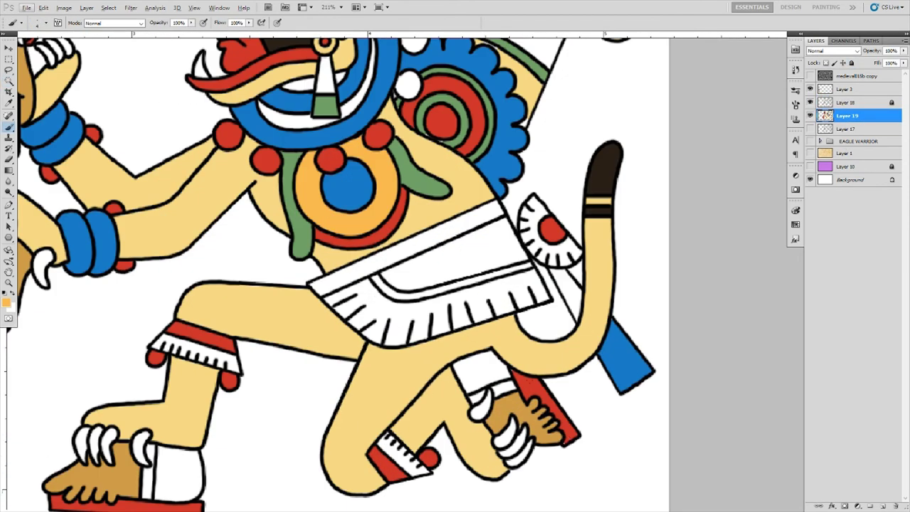
mouse_move(419, 122)
mouse_down()
mouse_move(426, 222)
mouse_move(403, 344)
mouse_up()
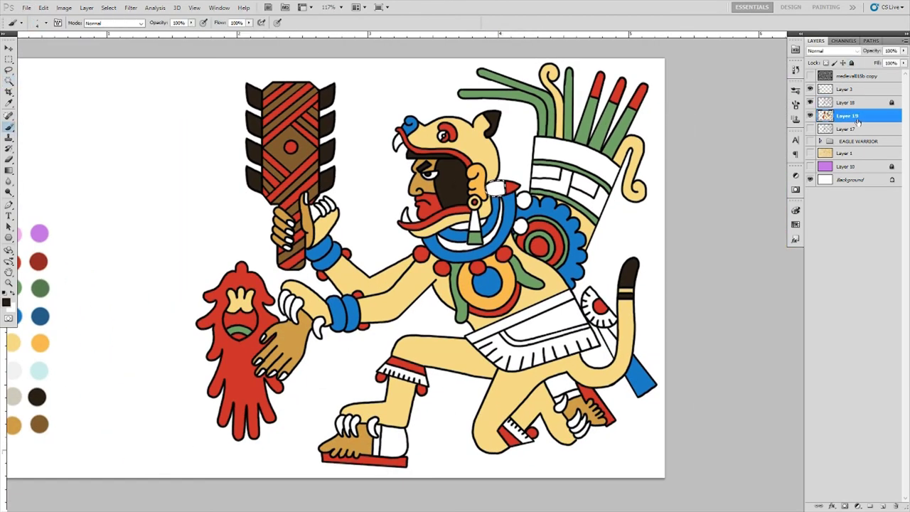
- Magic Wand the white headdress band and hide the purple backdrop layer
ctrl+click(495, 189)
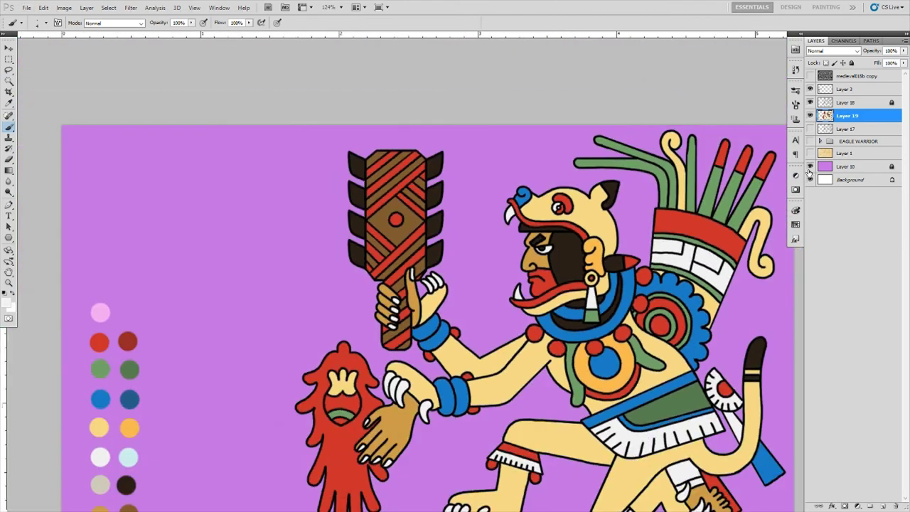
click(810, 166)
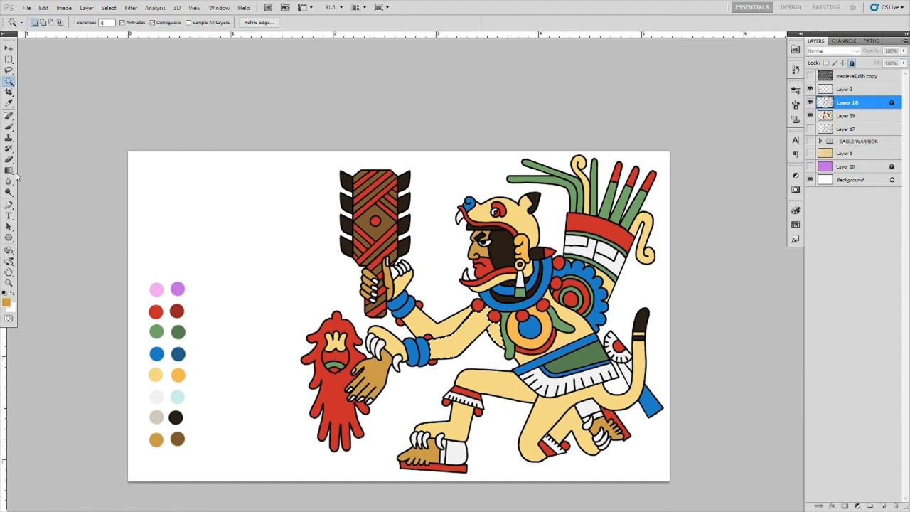
- Rework the white highlight strokes on the arm, undoing the unwanted ones
key(b)
right_click(436, 263)
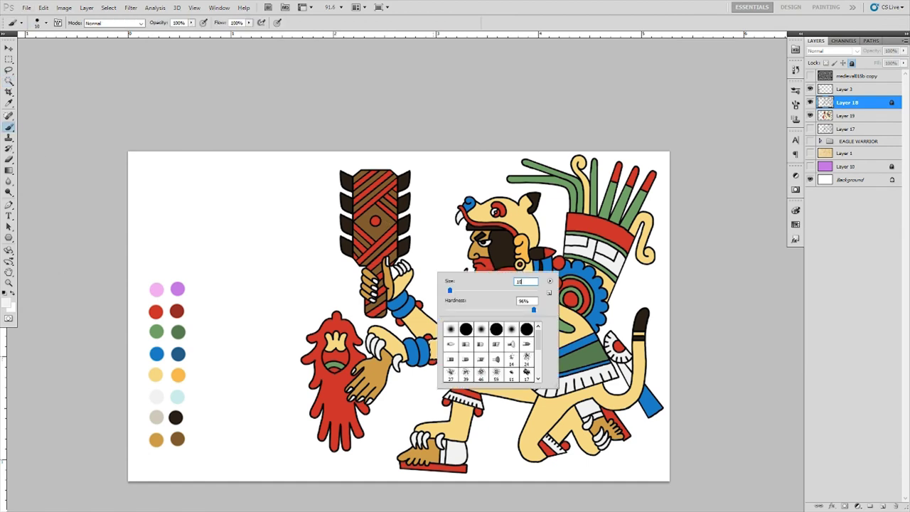
key(ctrl+z)
right_click(466, 354)
key(Escape)
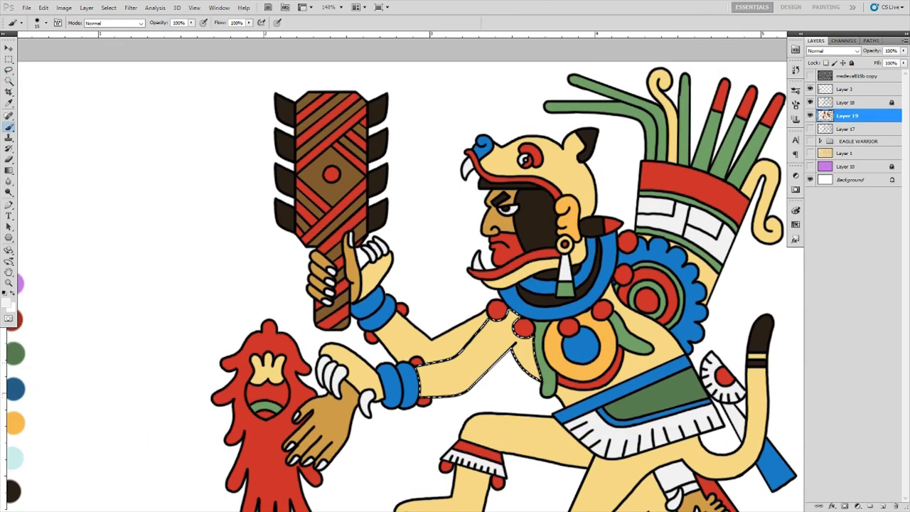
key(ctrl+alt+z)
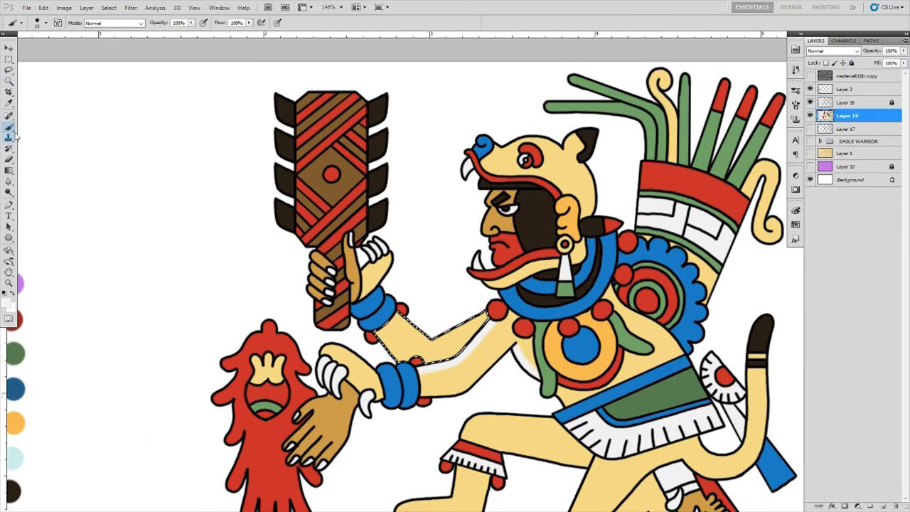
key(ctrl+alt+z)
- Review the leg highlights by stepping back and forward through the edit history
drag(541, 452, 496, 344)
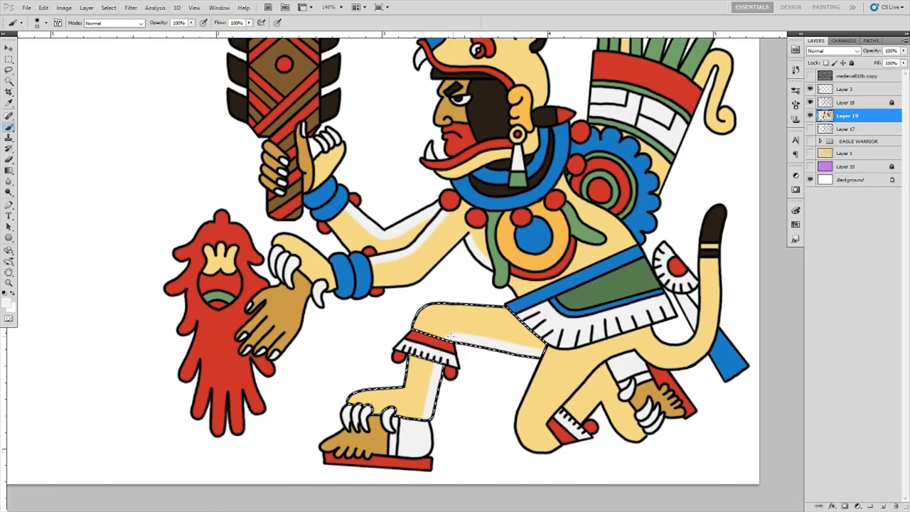
scroll(496, 344, down, 2)
key(ctrl+alt+z)
scroll(581, 388, up, 1)
key(ctrl+shift+z)
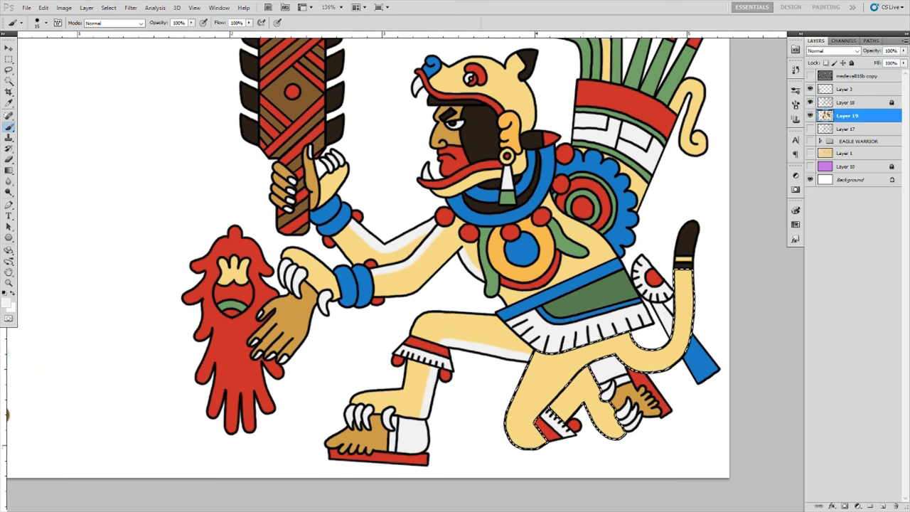
key(ctrl+0)
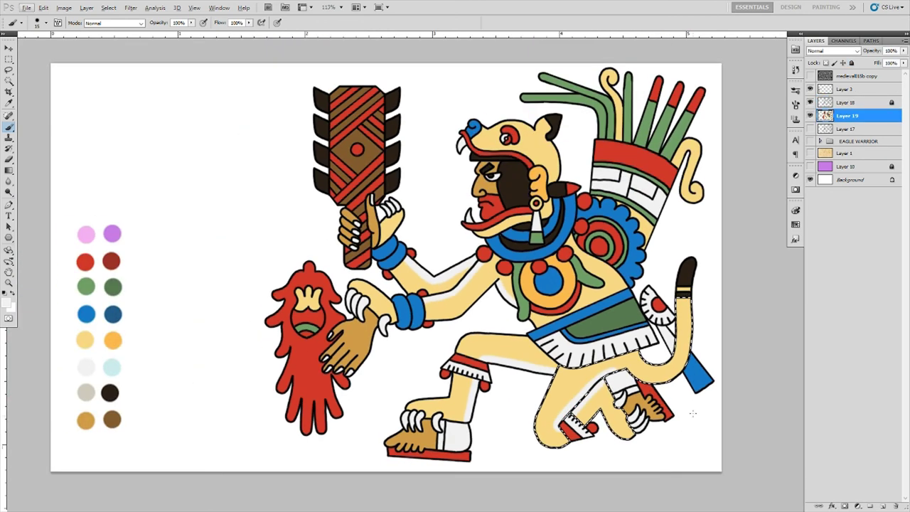
key(ctrl+alt+z)
key(ctrl+shift+z)
scroll(443, 273, up, 3)
- Create a new empty layer, Layer 20, and bring up the brush size settings
key(ctrl+0)
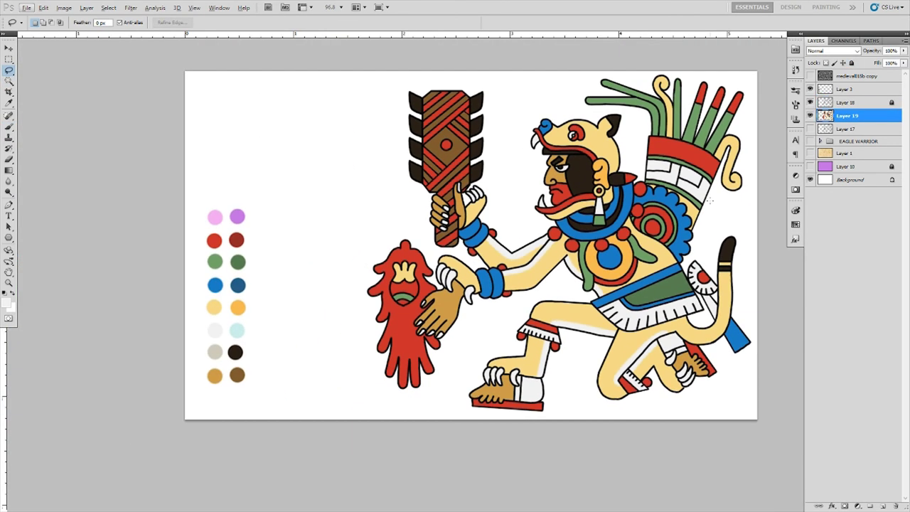
scroll(422, 246, up, 2)
key(ctrl+shift+alt+n)
right_click(422, 245)
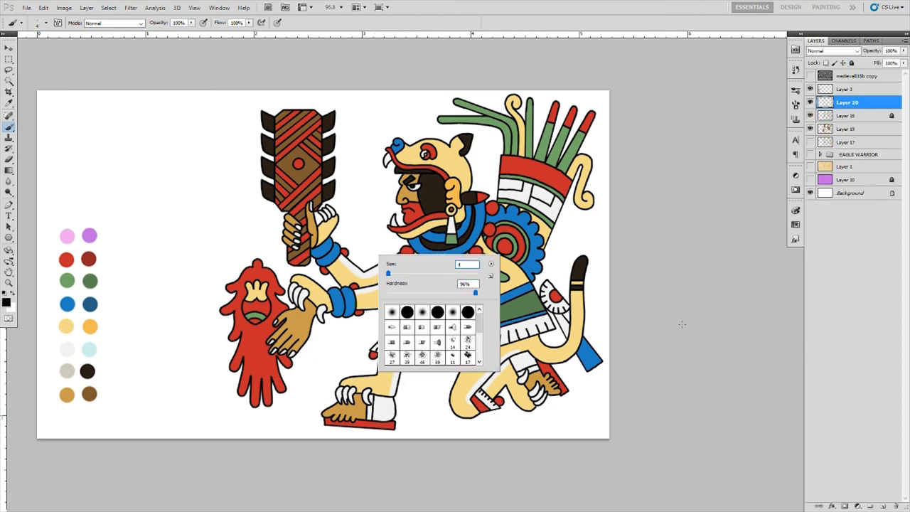
- Paint short black hatch marks along the arm and leg edges on Layer 20
scroll(335, 229, up, 5)
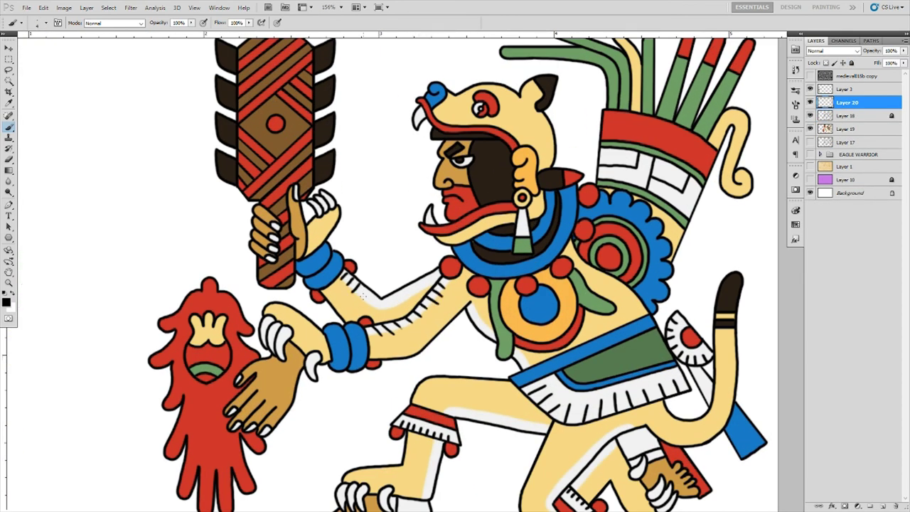
scroll(364, 296, up, 5)
scroll(455, 299, down, 5)
scroll(563, 265, up, 4)
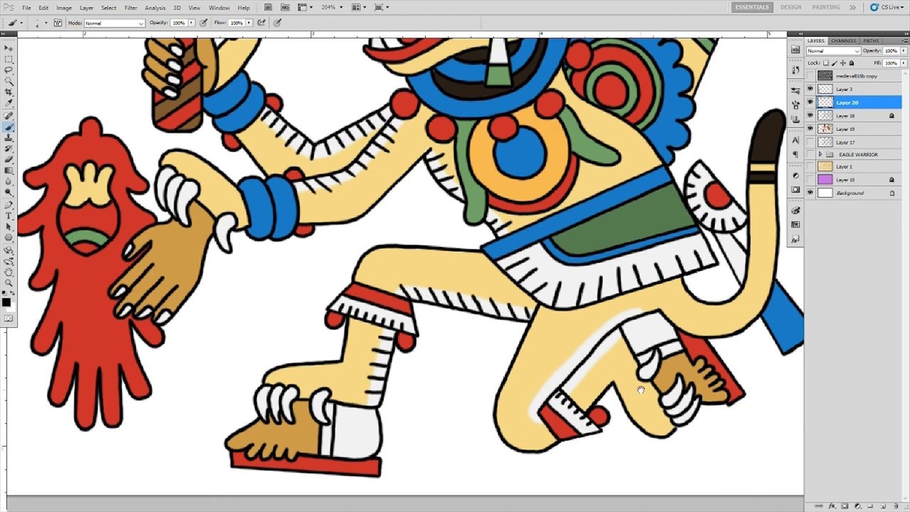
drag(641, 390, 509, 410)
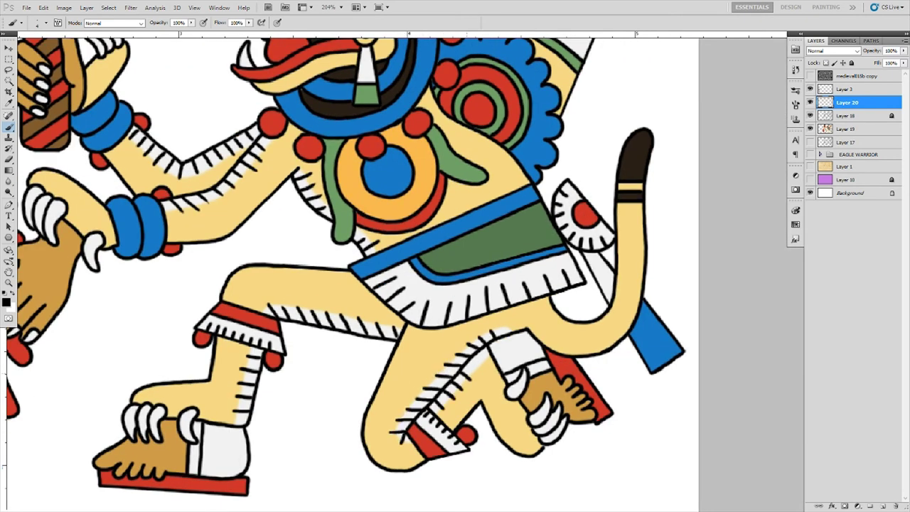
scroll(476, 362, down, 5)
- Add a new empty Layer 21 for the jaguar spots
key(ctrl+shift+alt+n)
scroll(522, 261, up, 1)
scroll(522, 260, up, 3)
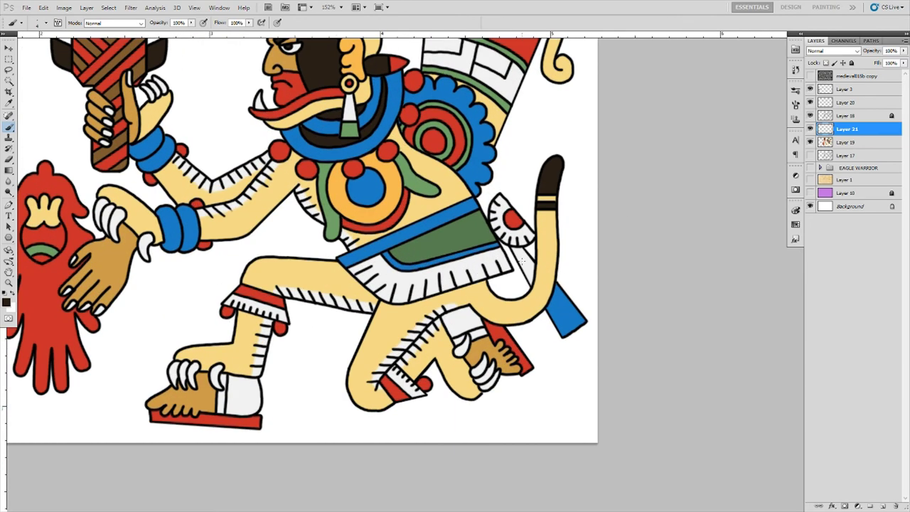
scroll(381, 274, up, 2)
right_click(392, 335)
key(Escape)
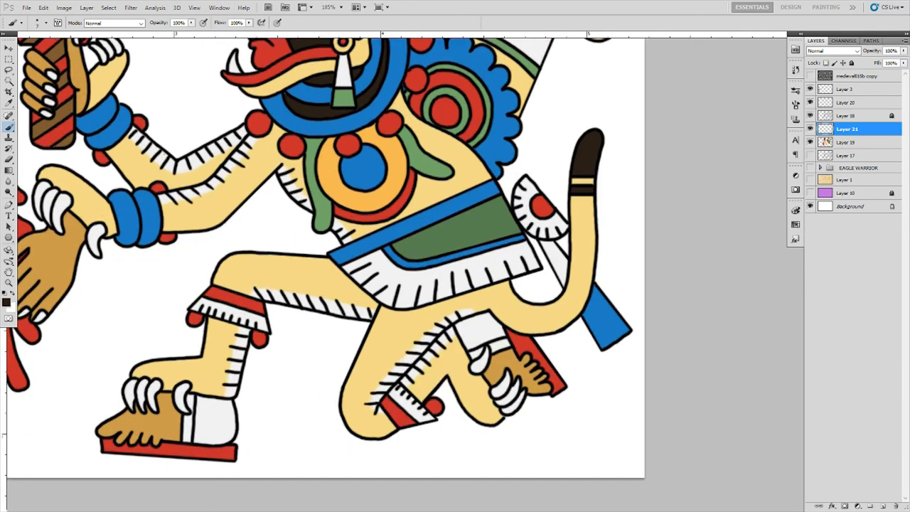
- Magic Wand-select the pale jaguar-skin areas, then target Layer 21 with the Brush
key(w)
key(alt+bracketleft)
click(355, 419)
scroll(398, 271, down, 2)
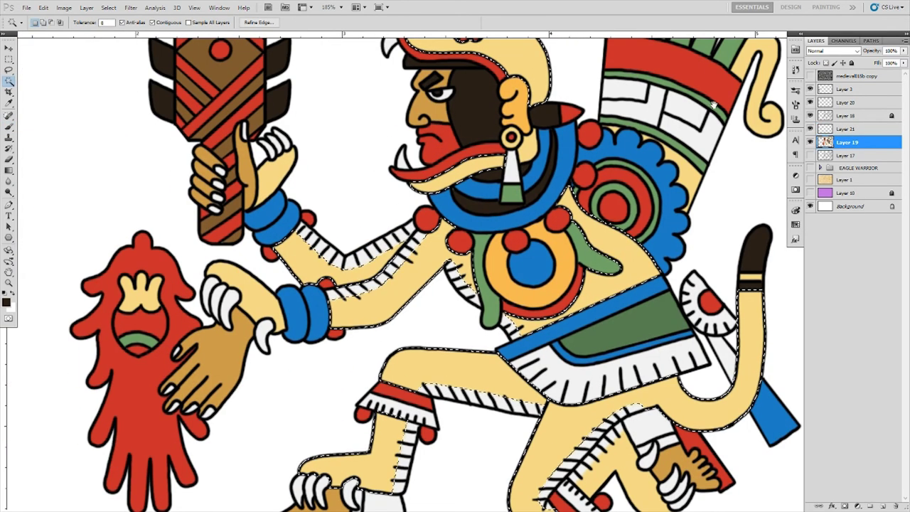
scroll(398, 270, up, 2)
key(b)
key(alt+bracketright)
click(507, 378)
- Paint dark brown spots over the lower leg, upper leg and thigh
click(520, 405)
click(524, 429)
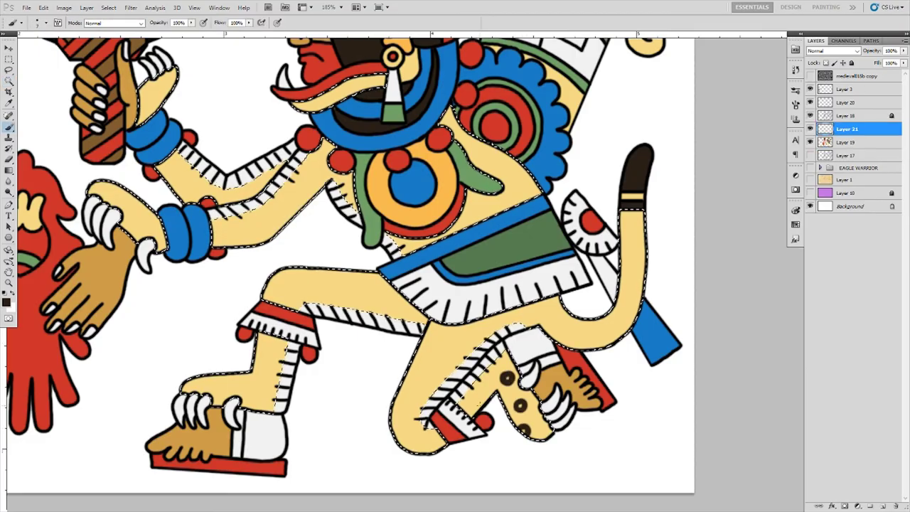
click(442, 356)
click(440, 333)
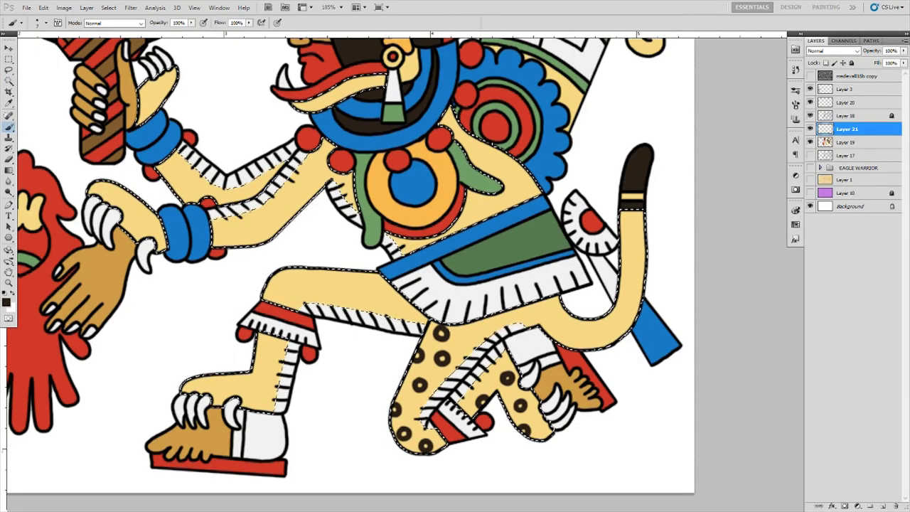
click(476, 328)
click(517, 313)
click(544, 323)
click(567, 318)
- Paint dark brown spots along the tail and the end of the thigh
click(589, 336)
click(609, 318)
click(633, 312)
click(629, 287)
click(640, 257)
click(625, 237)
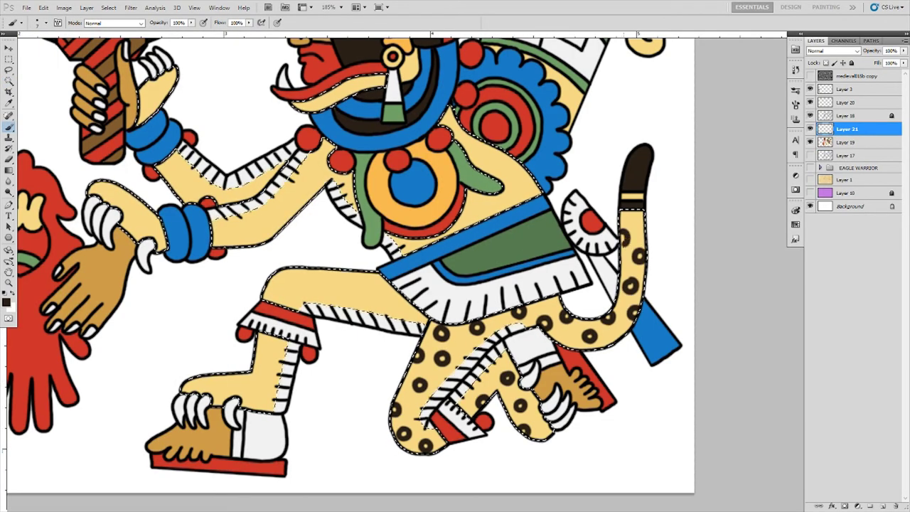
click(641, 229)
click(337, 282)
click(365, 284)
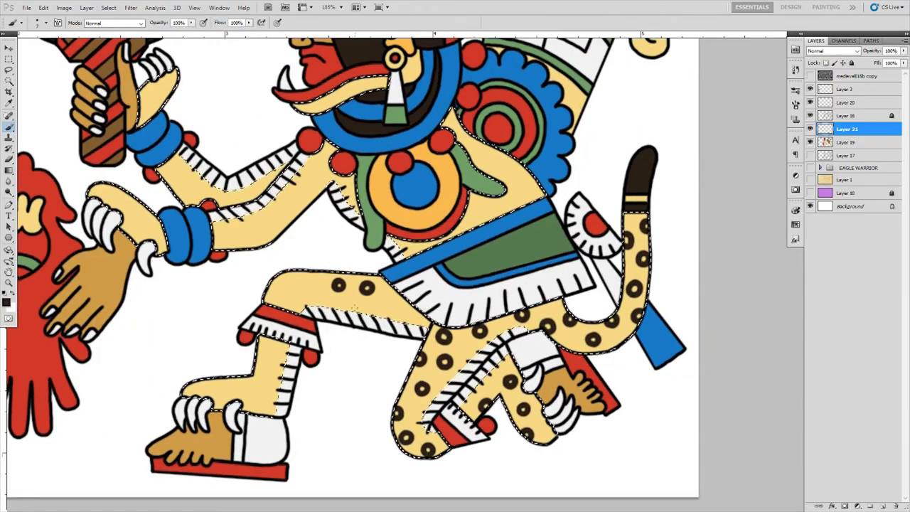
click(394, 306)
click(310, 293)
click(295, 276)
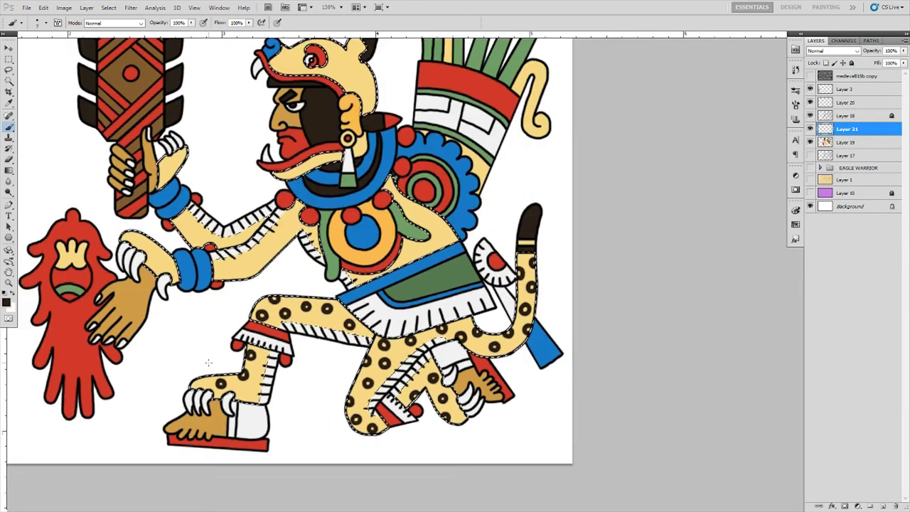
- Paint dark spots on the upper arm, wrist and jaguar headdress
drag(222, 384, 222, 334)
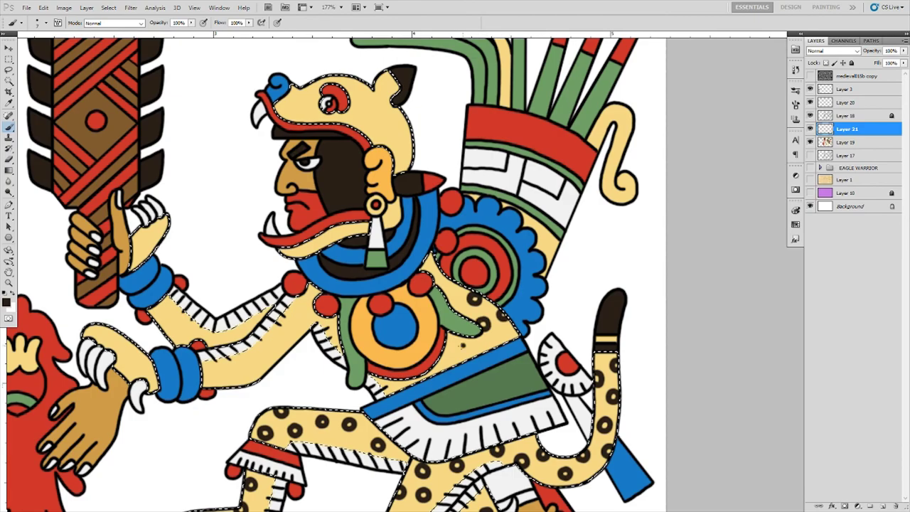
click(274, 348)
click(294, 332)
click(303, 312)
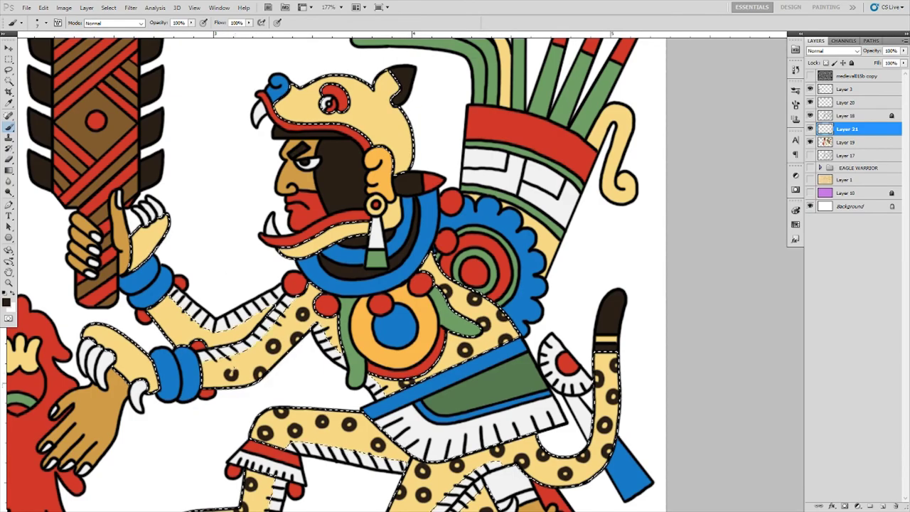
click(172, 327)
click(242, 336)
click(106, 334)
click(130, 348)
click(132, 369)
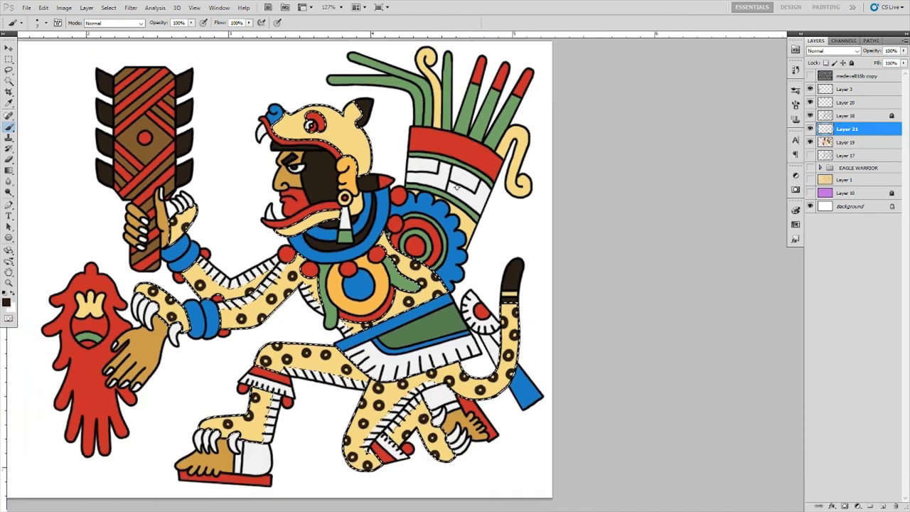
drag(161, 221, 341, 120)
click(362, 157)
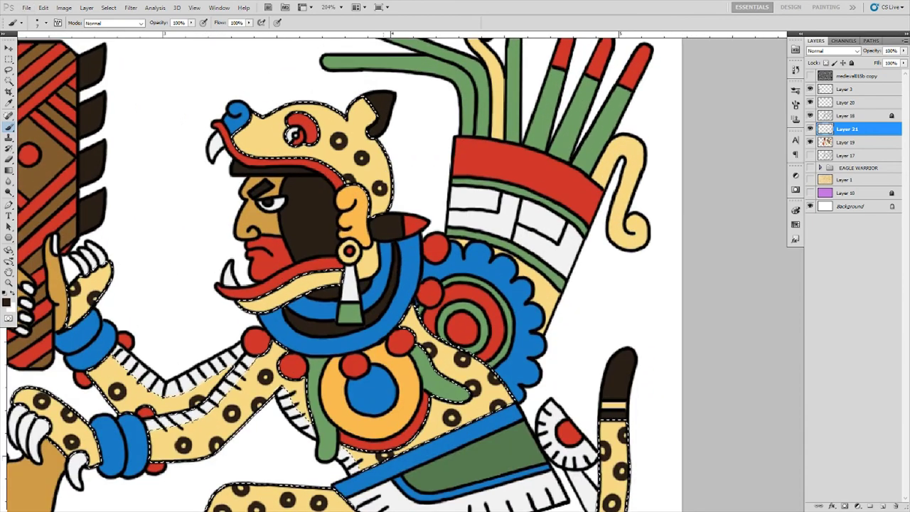
- Deselect the skin and view the whole image
key(ctrl+d)
key(l)
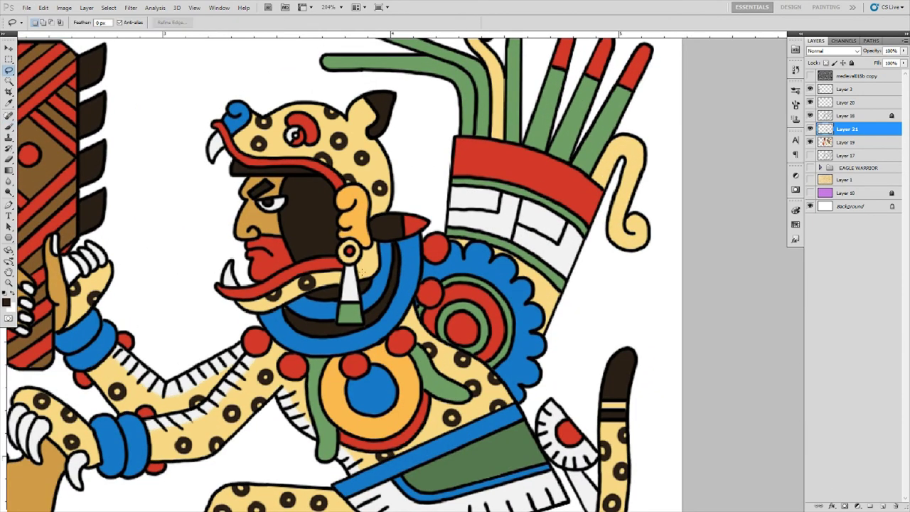
key(w)
key(ctrl+0)
- Show the medieval parchment texture layer and copy the Outer Glow effect onto Layer 19
click(847, 155)
click(580, 273)
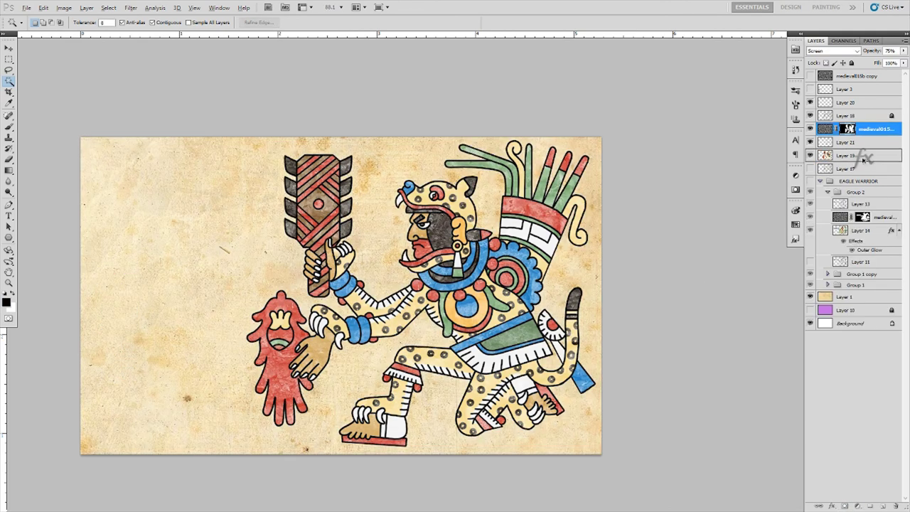
drag(864, 160, 863, 156)
scroll(739, 437, up, 2)
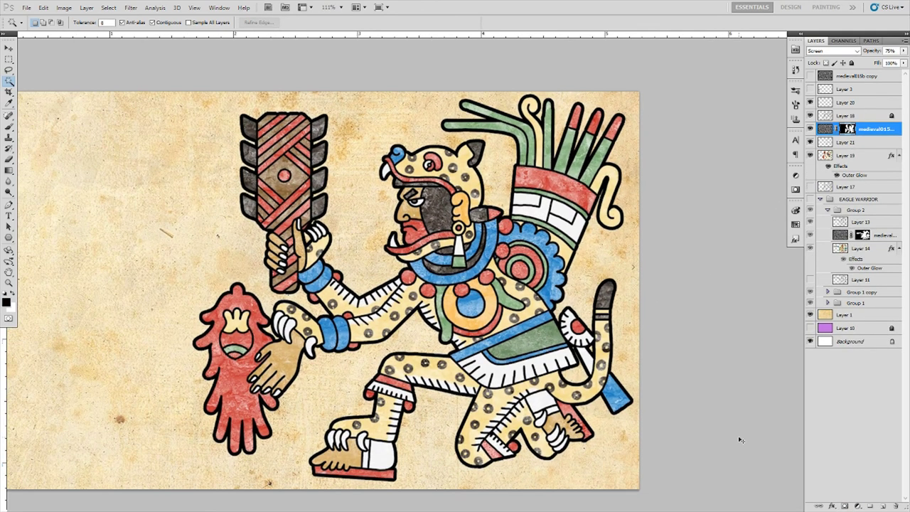